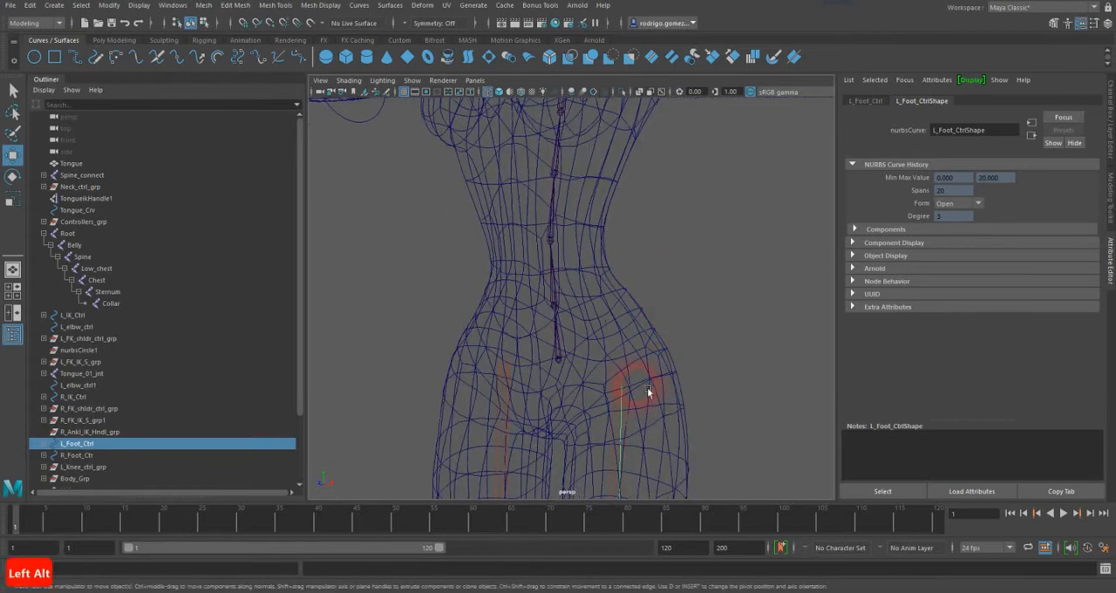
# Step: Parent the left and right hip joints to the Root joint of the spine
pyautogui.click(641, 388)
pyautogui.click(571, 364)
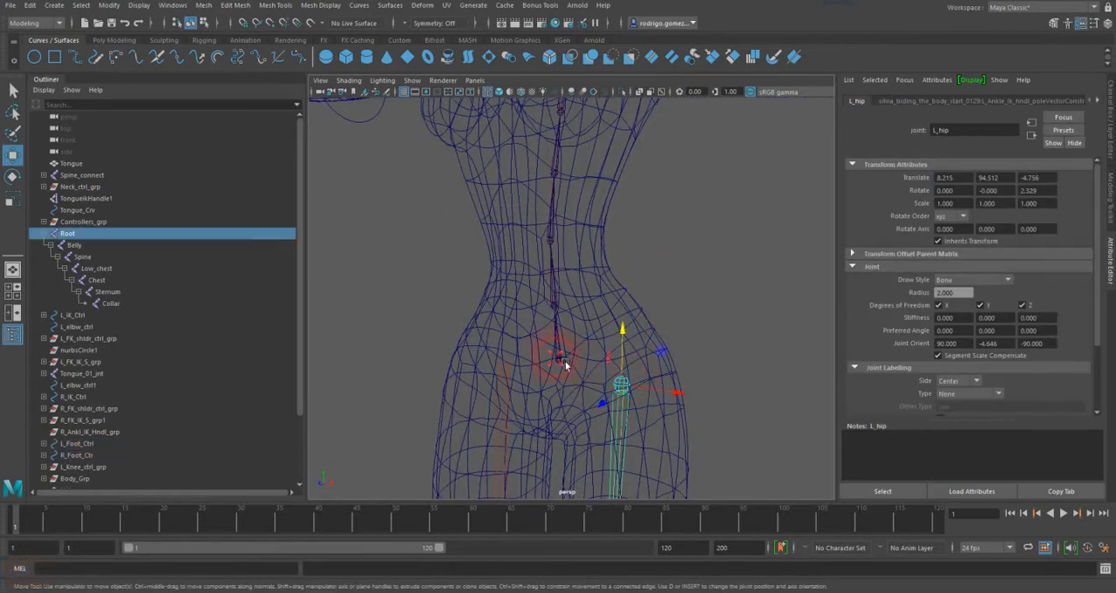
pyautogui.press('p')
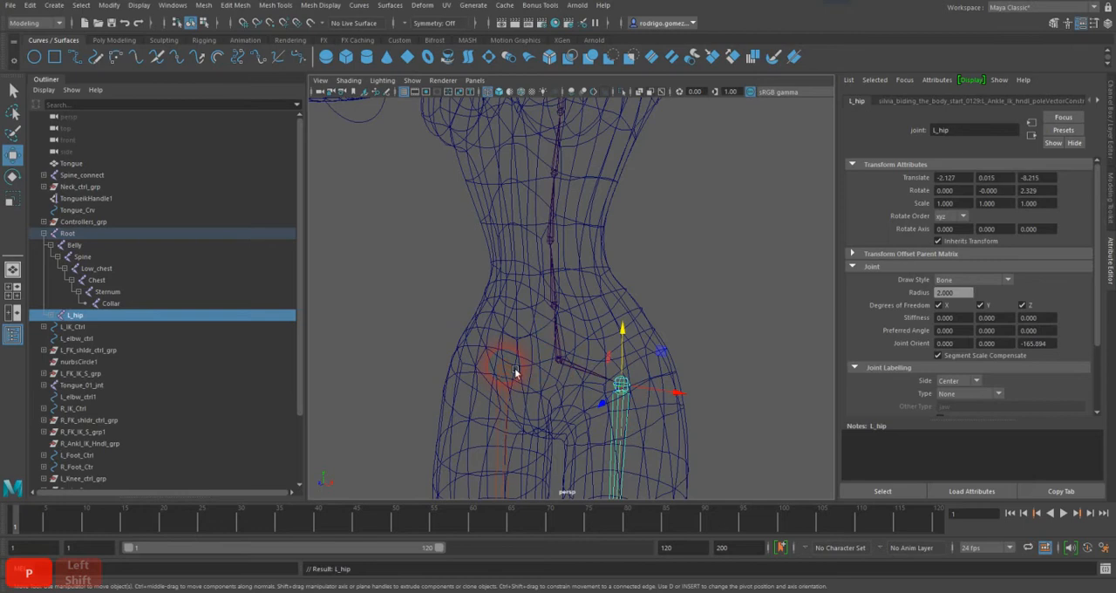
pyautogui.click(514, 368)
pyautogui.keyDown('shift'); pyautogui.click(574, 366); pyautogui.keyUp('shift')
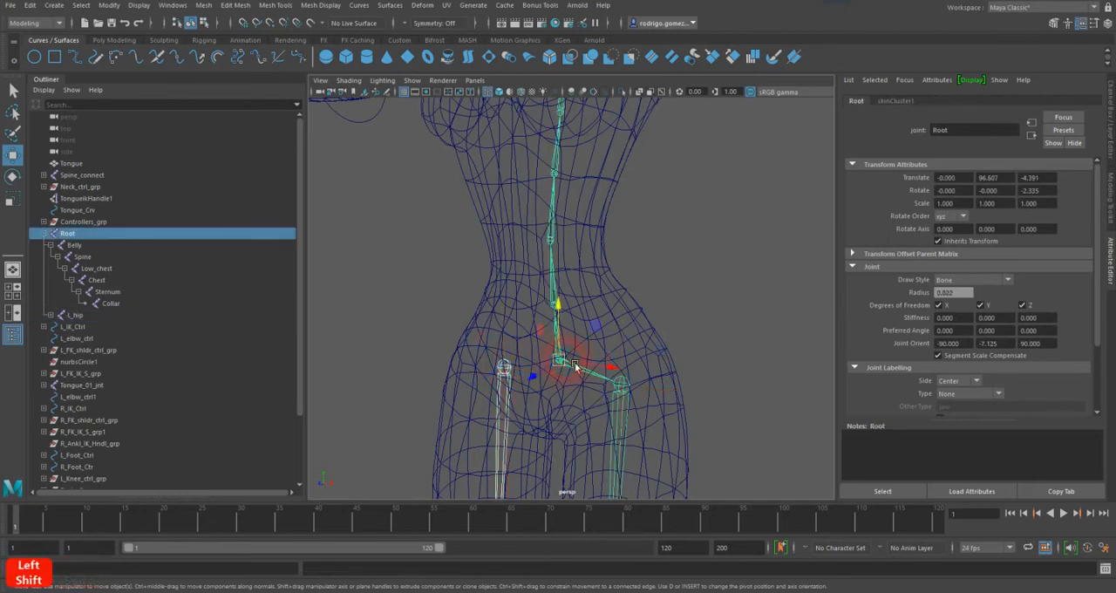
pyautogui.press('p')
pyautogui.click(569, 365)
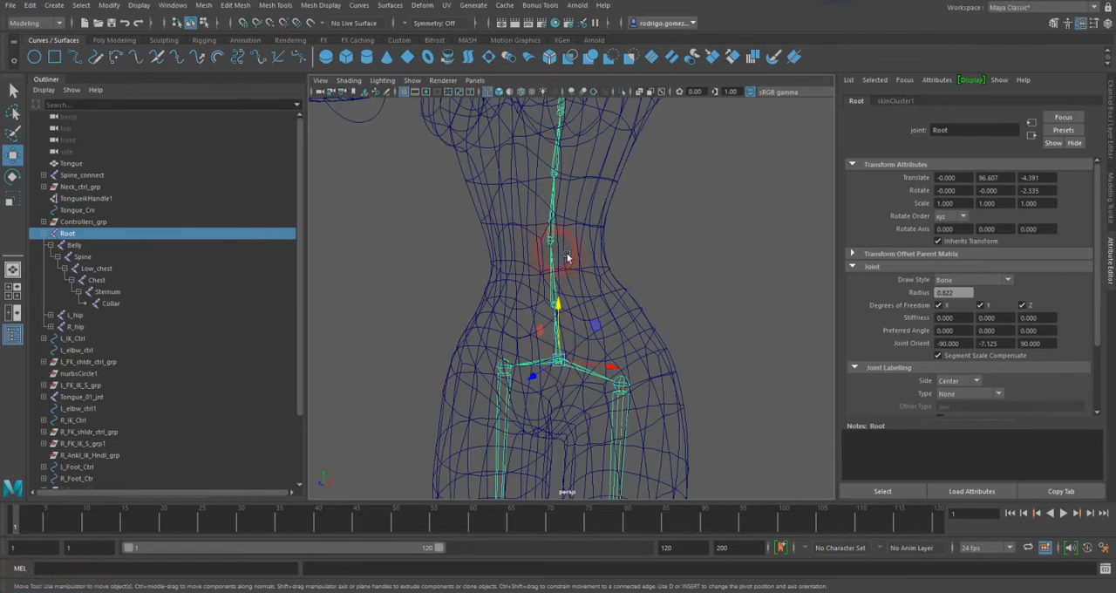
# Step: Parent the left and right clavicle joints to the Sternum joint
pyautogui.keyDown('alt'); pyautogui.moveTo(566, 256); pyautogui.dragTo(558, 364, button='middle'); pyautogui.keyUp('alt')
pyautogui.keyDown('alt'); pyautogui.moveTo(558, 364); pyautogui.dragTo(634, 374, button='right'); pyautogui.keyUp('alt')
pyautogui.keyDown('alt'); pyautogui.moveTo(540, 274); pyautogui.dragTo(549, 311, button='middle'); pyautogui.keyUp('alt')
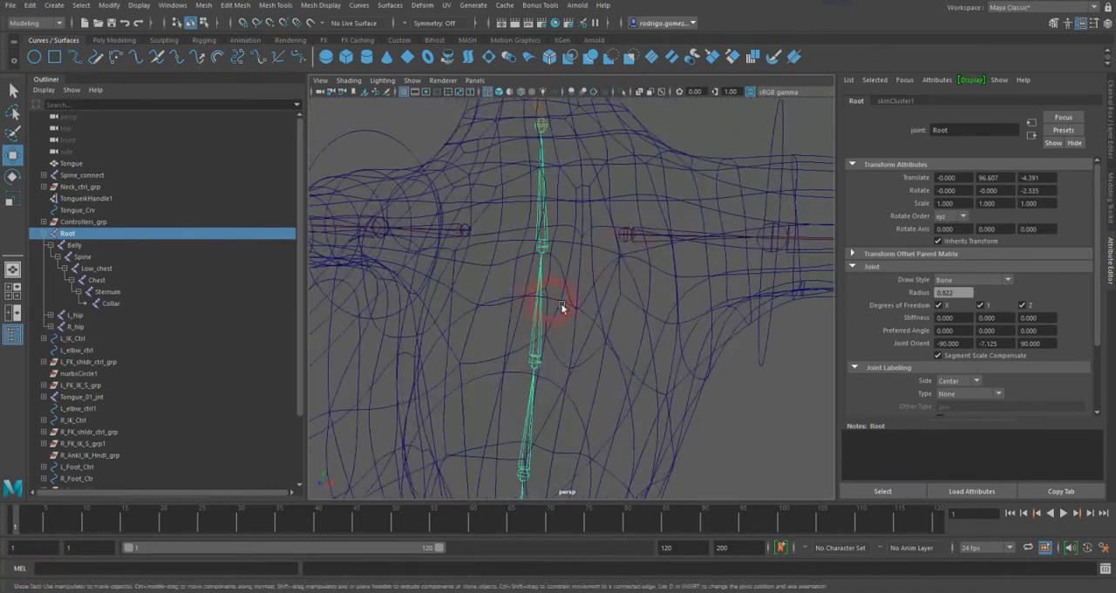
pyautogui.click(633, 240)
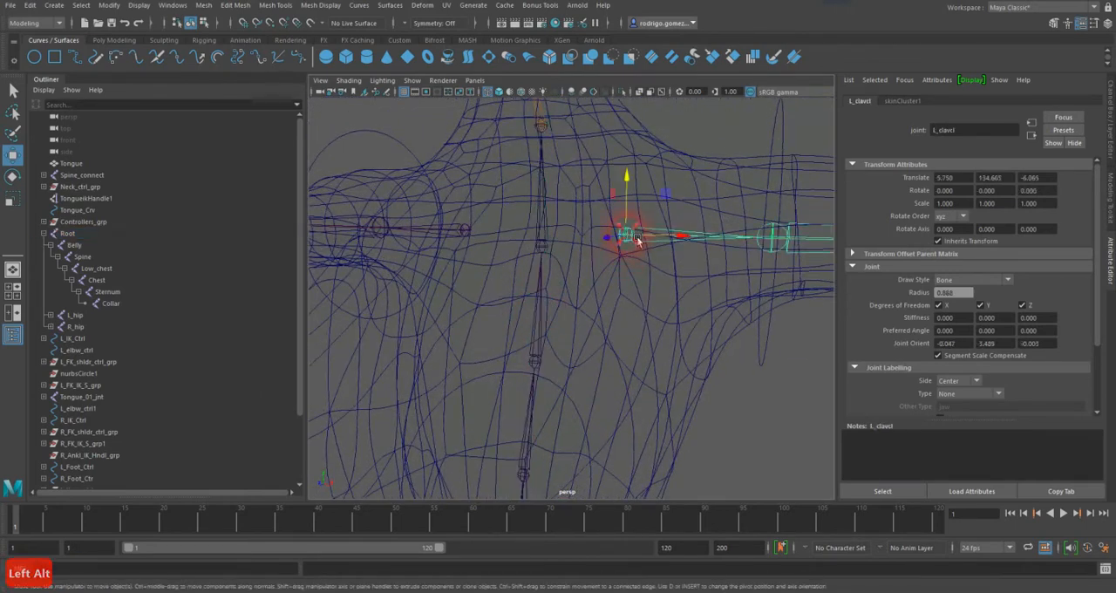
pyautogui.keyDown('shift'); pyautogui.click(551, 253); pyautogui.keyUp('shift')
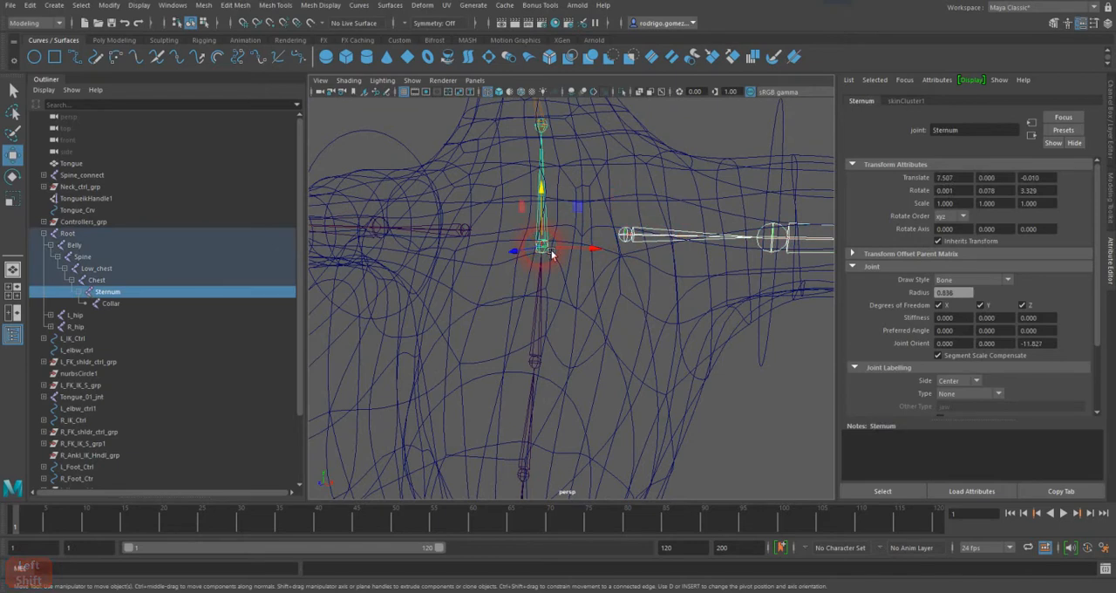
pyautogui.press('p')
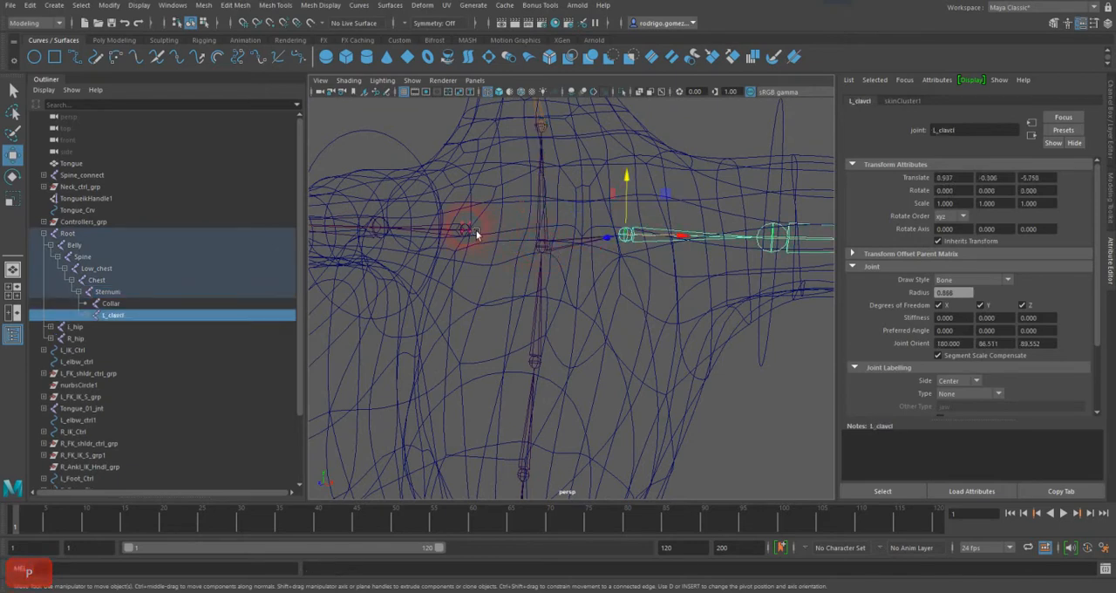
pyautogui.click(476, 233)
pyautogui.click(558, 251)
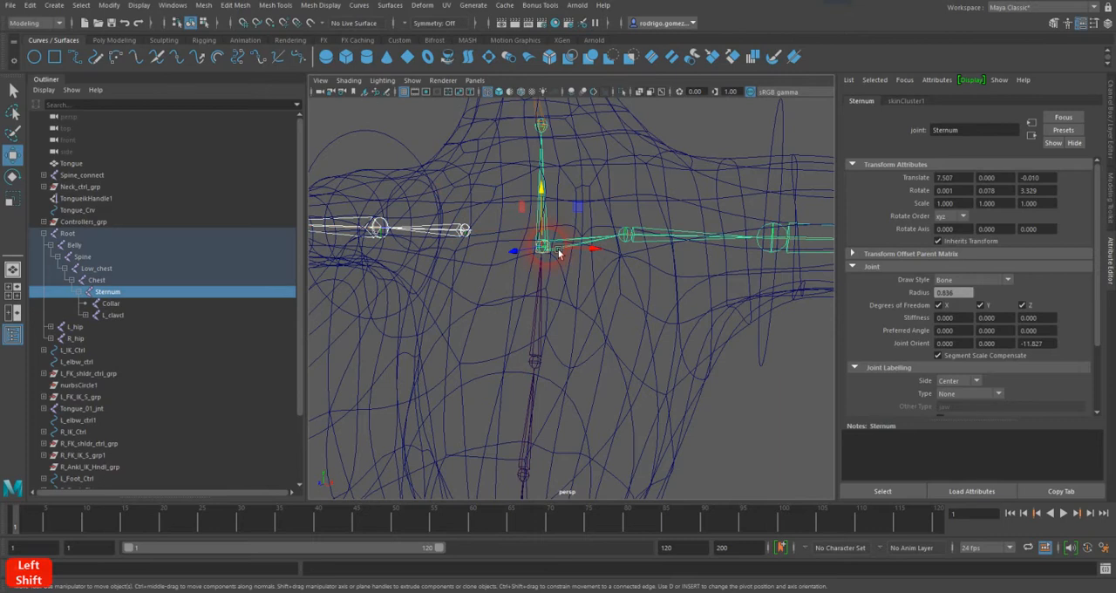
pyautogui.press('p')
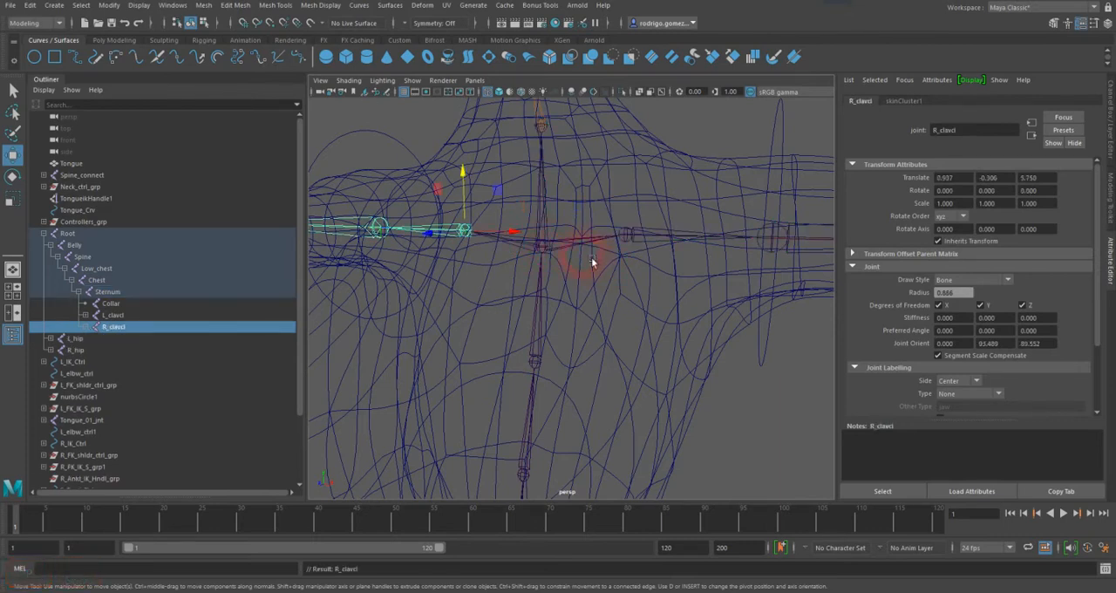
pyautogui.click(560, 251)
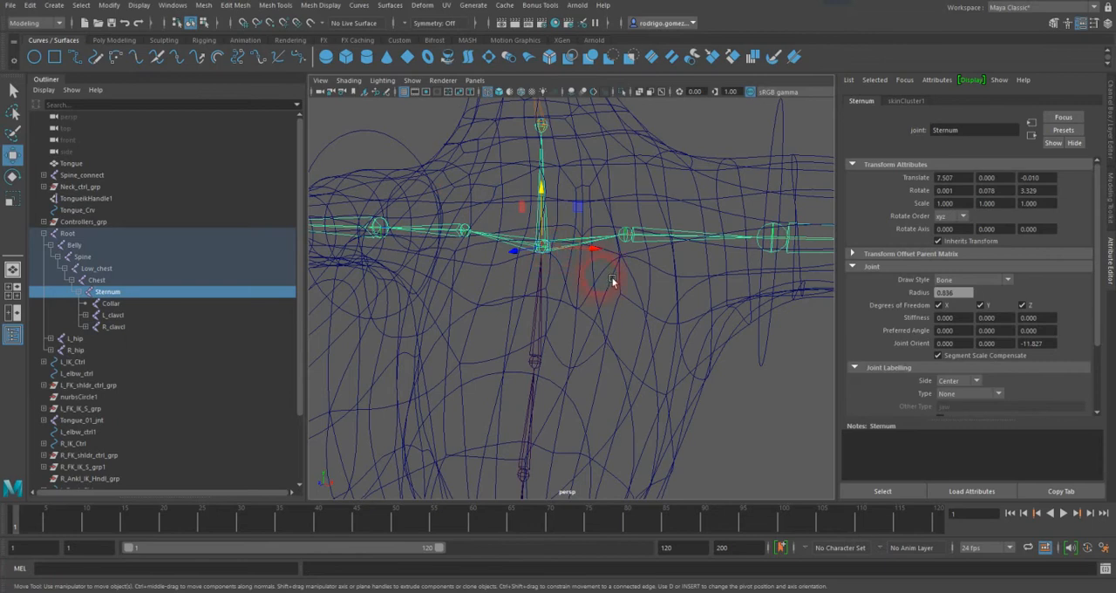
# Step: Select the New_Body_Geo mesh and examine its blend shapes in the Shape Editor
pyautogui.scroll(-5, 612, 281)
pyautogui.click(596, 319)
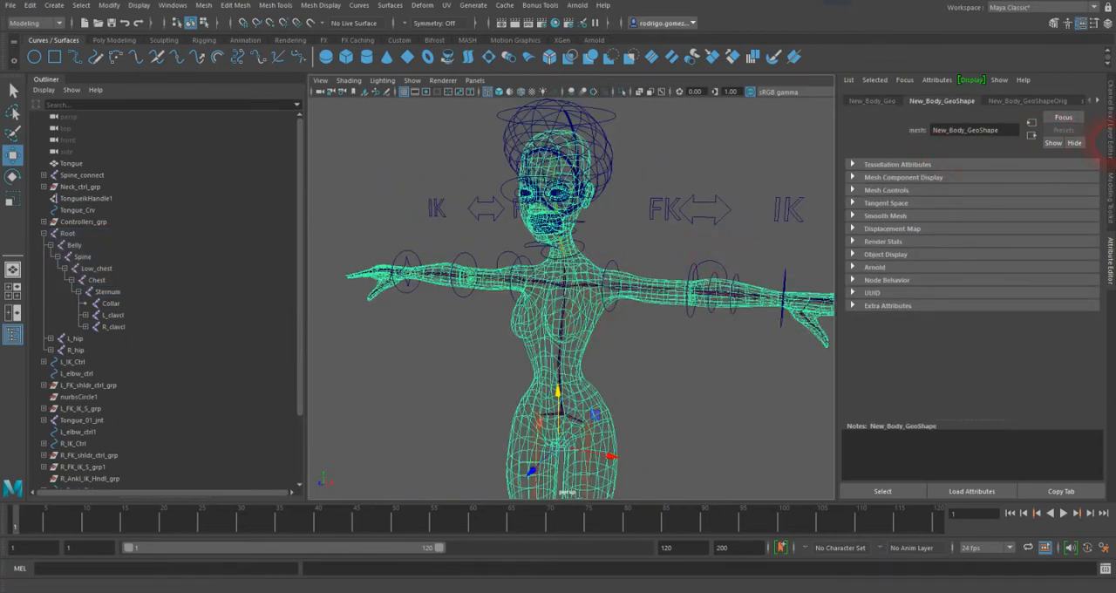
pyautogui.click(1105, 131)
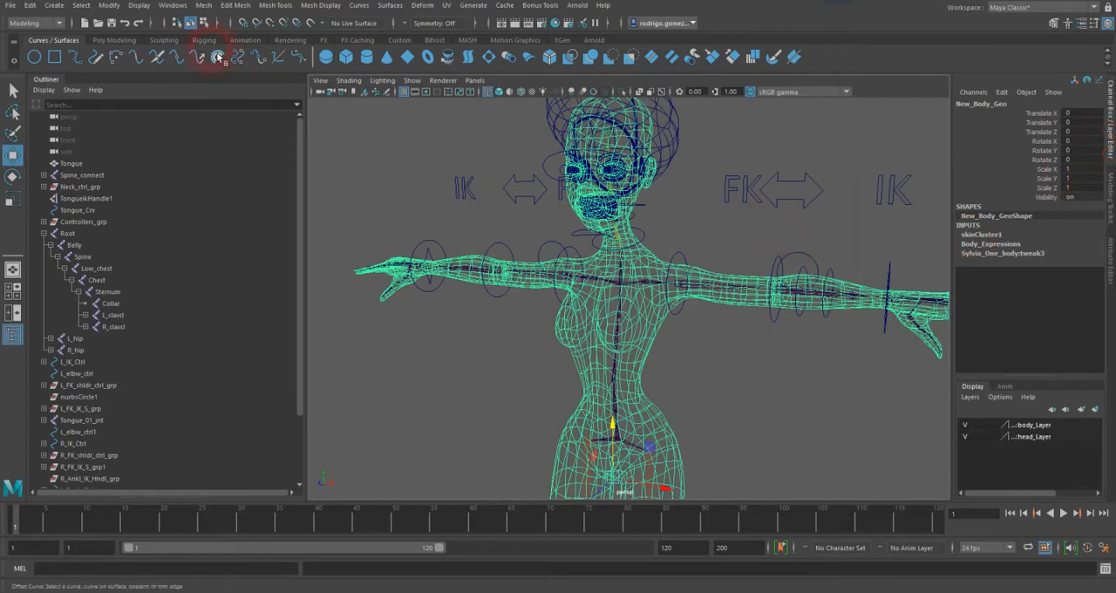
pyautogui.click(109, 5)
pyautogui.moveTo(179, 7)
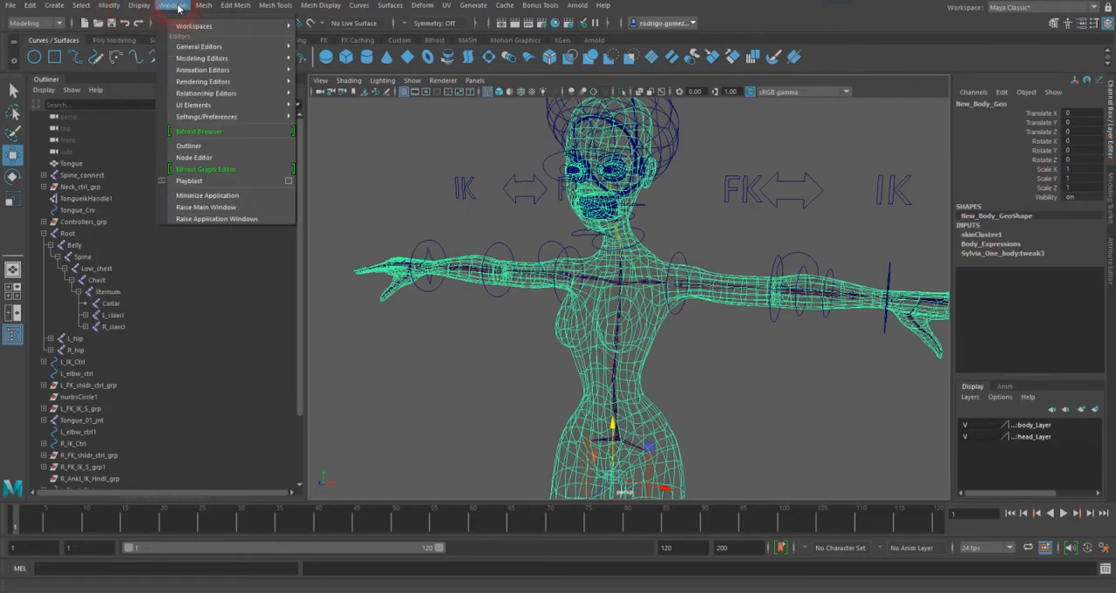
pyautogui.moveTo(201, 70)
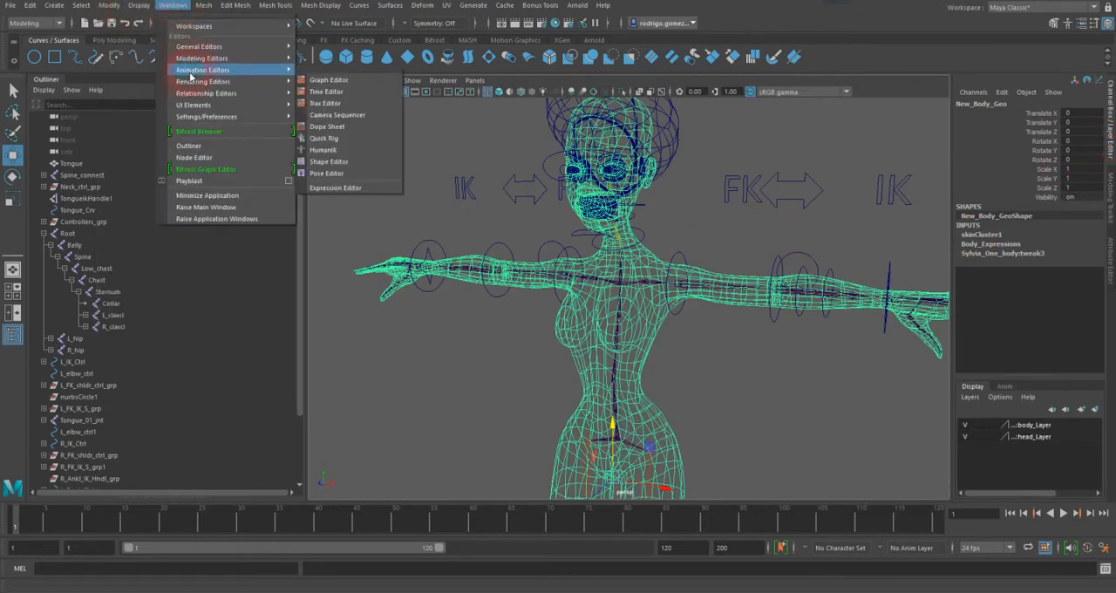
pyautogui.click(329, 162)
pyautogui.moveTo(249, 203); pyautogui.dragTo(7, 187)
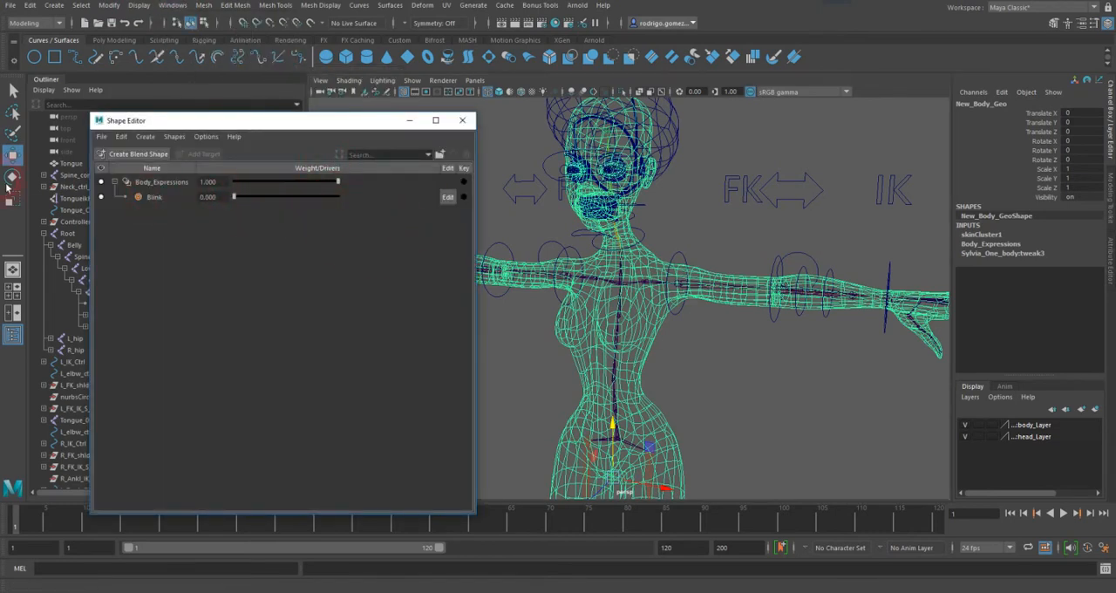
pyautogui.click(464, 122)
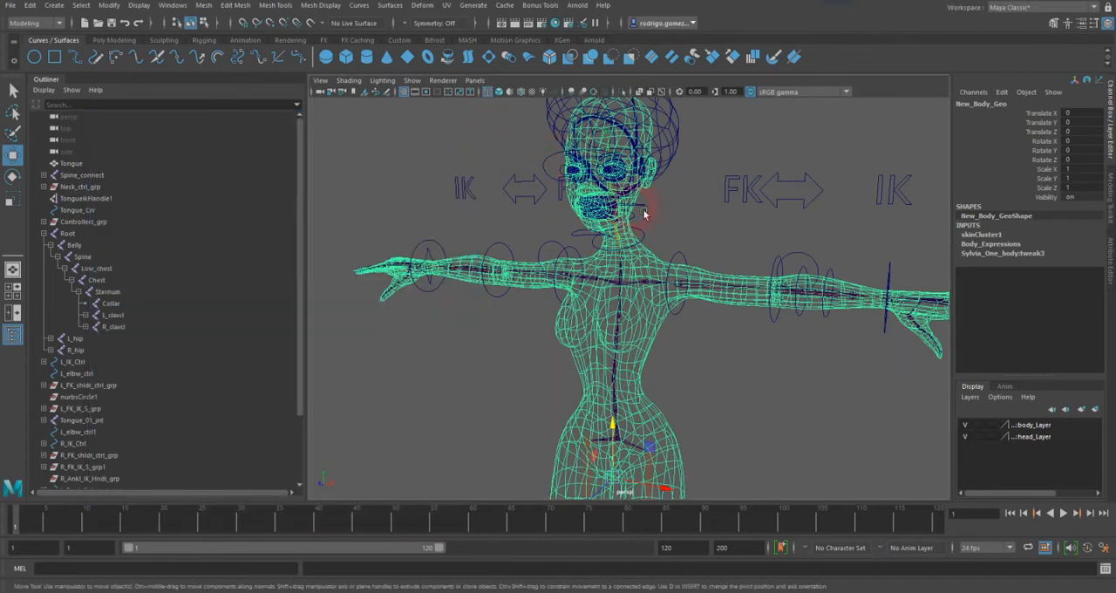
# Step: Delete the non-deformer history of the New_Body_Geo mesh
pyautogui.click(30, 4)
pyautogui.moveTo(75, 142)
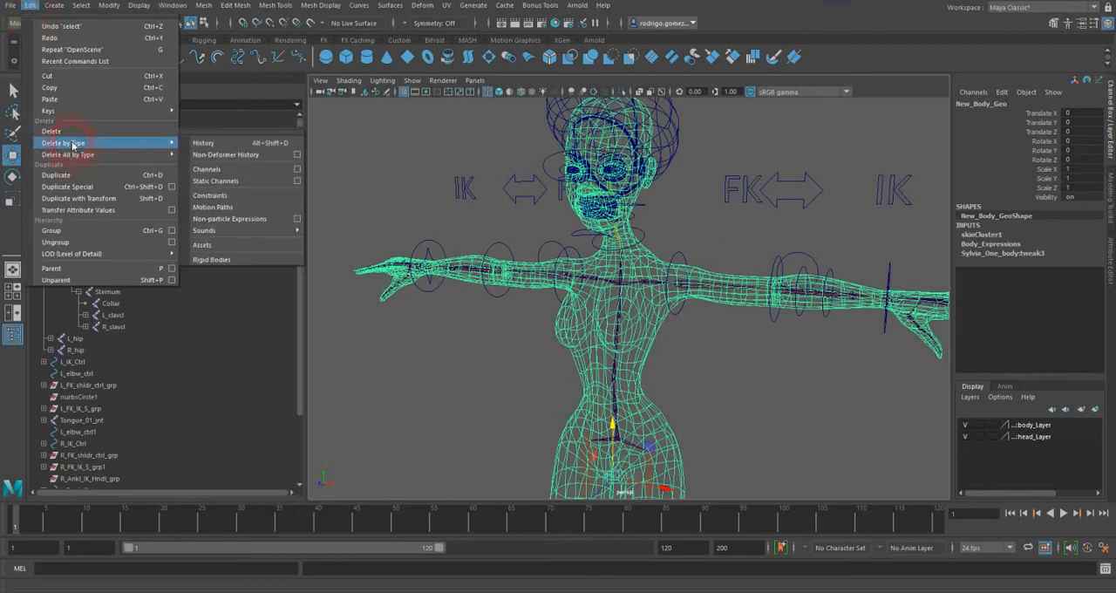
pyautogui.click(259, 162)
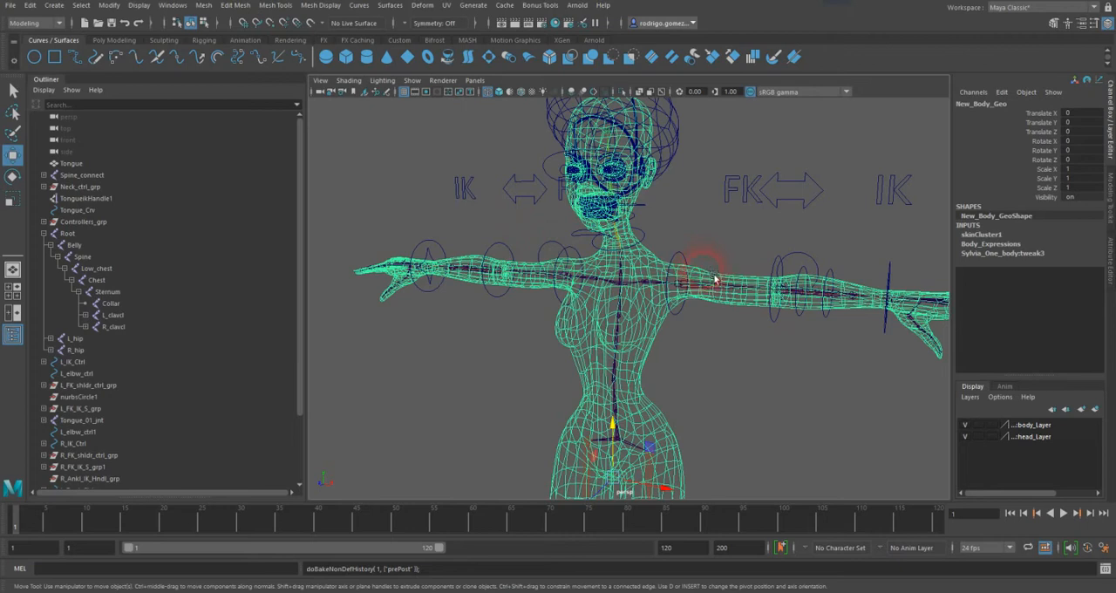
# Step: Examine the body mesh and the joints inside it from several angles, from the arms down to the hips
pyautogui.keyDown('alt'); pyautogui.moveTo(721, 312); pyautogui.dragTo(667, 234, button='middle'); pyautogui.keyUp('alt')
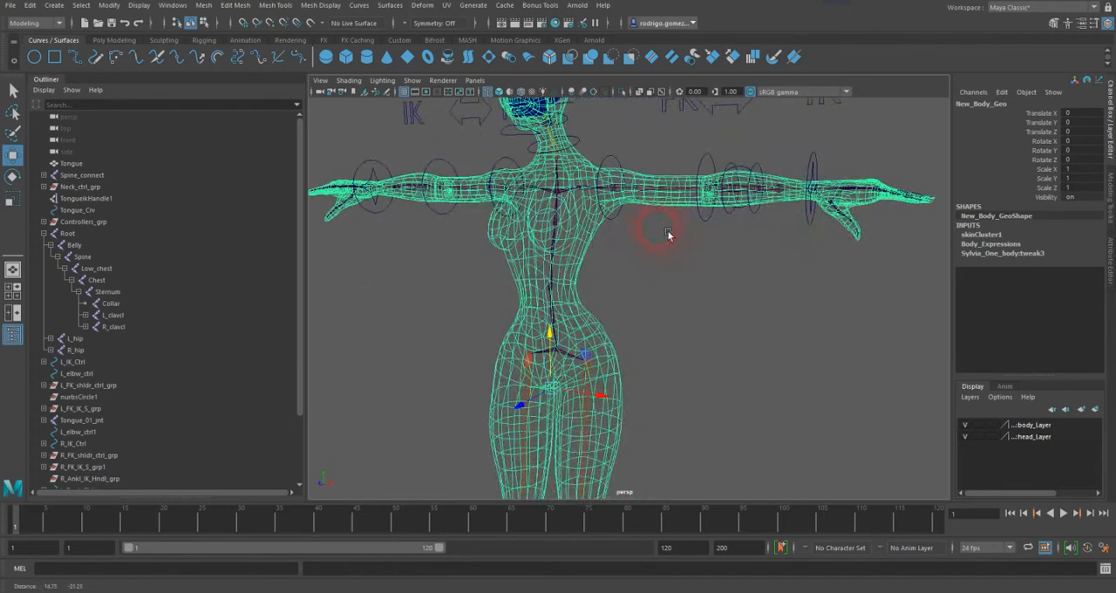
pyautogui.keyDown('alt'); pyautogui.moveTo(668, 235); pyautogui.dragTo(767, 231, button='right'); pyautogui.keyUp('alt')
pyautogui.keyDown('alt'); pyautogui.moveTo(652, 269); pyautogui.dragTo(665, 276, button='middle'); pyautogui.keyUp('alt')
pyautogui.keyDown('alt'); pyautogui.moveTo(665, 276); pyautogui.dragTo(736, 275, button='right'); pyautogui.keyUp('alt')
pyautogui.keyDown('alt'); pyautogui.moveTo(735, 272); pyautogui.dragTo(642, 249); pyautogui.keyUp('alt')
pyautogui.keyDown('alt'); pyautogui.moveTo(642, 249); pyautogui.dragTo(739, 277, button='right'); pyautogui.keyUp('alt')
pyautogui.keyDown('alt'); pyautogui.moveTo(635, 232); pyautogui.dragTo(650, 256); pyautogui.keyUp('alt')
pyautogui.keyDown('alt'); pyautogui.moveTo(650, 256); pyautogui.dragTo(553, 253, button='right'); pyautogui.keyUp('alt')
pyautogui.keyDown('alt'); pyautogui.moveTo(571, 274); pyautogui.dragTo(581, 168, button='middle'); pyautogui.keyUp('alt')
pyautogui.keyDown('alt'); pyautogui.moveTo(615, 283); pyautogui.dragTo(607, 196, button='middle'); pyautogui.keyUp('alt')
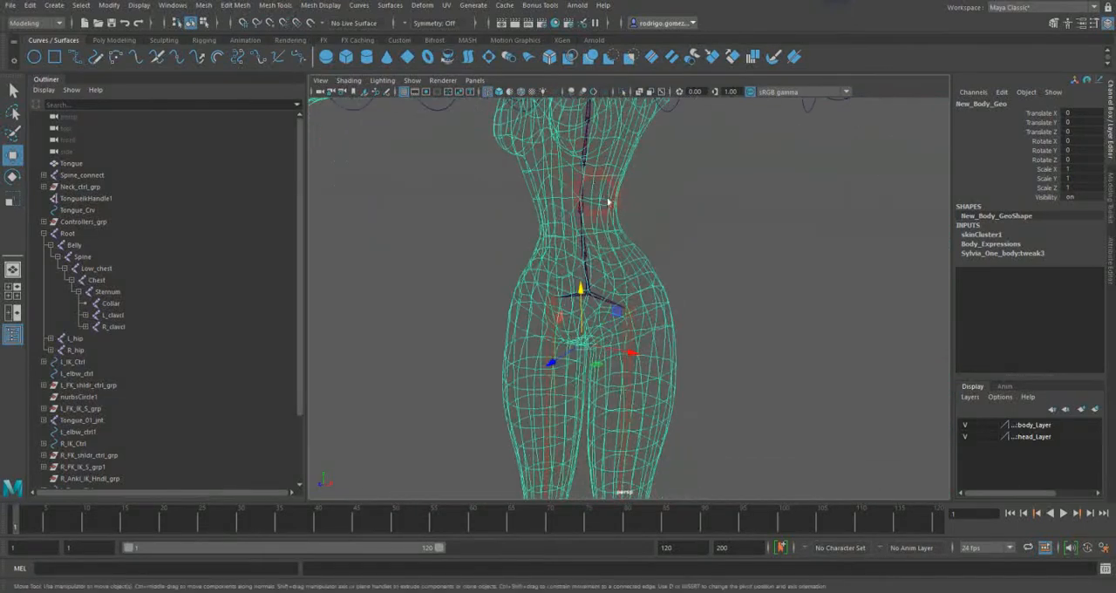
# Step: Bind the New_Body_Geo mesh to the Root joint hierarchy, using the Closest distance method, Classic linear skinning and 5 max influences
pyautogui.click(610, 302)
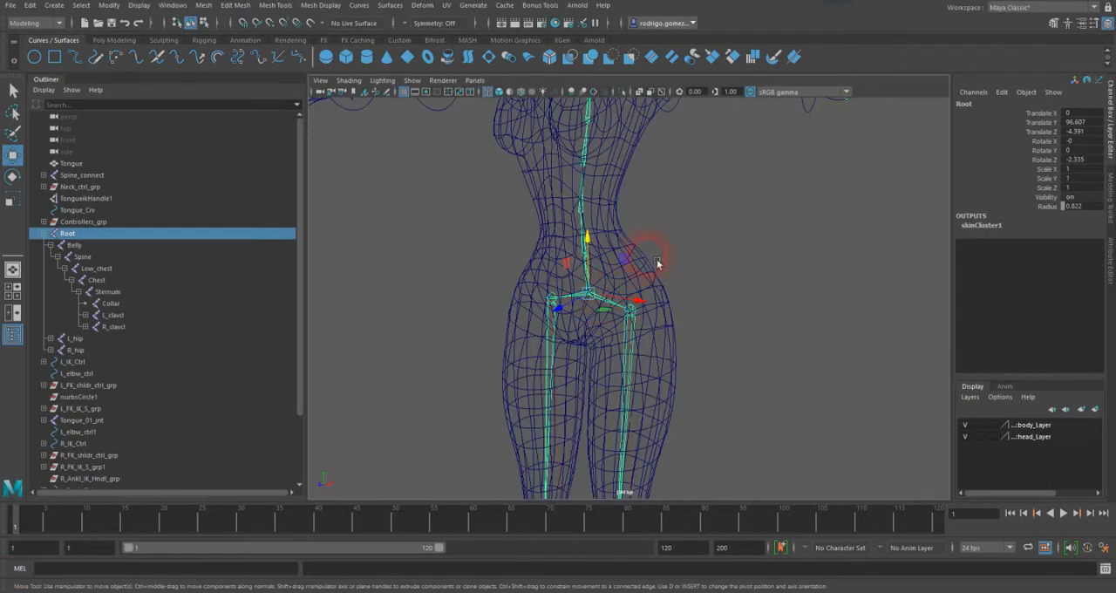
pyautogui.keyDown('shift'); pyautogui.click(633, 235); pyautogui.keyUp('shift')
pyautogui.keyDown('alt'); pyautogui.moveTo(633, 235); pyautogui.dragTo(654, 341, button='middle'); pyautogui.keyUp('alt')
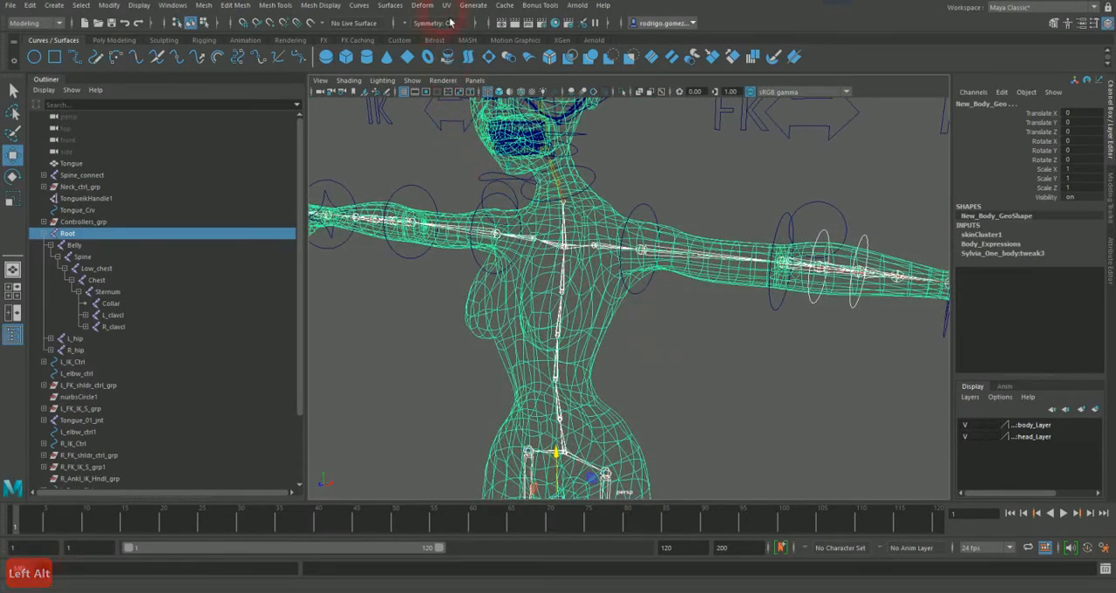
pyautogui.click(26, 22)
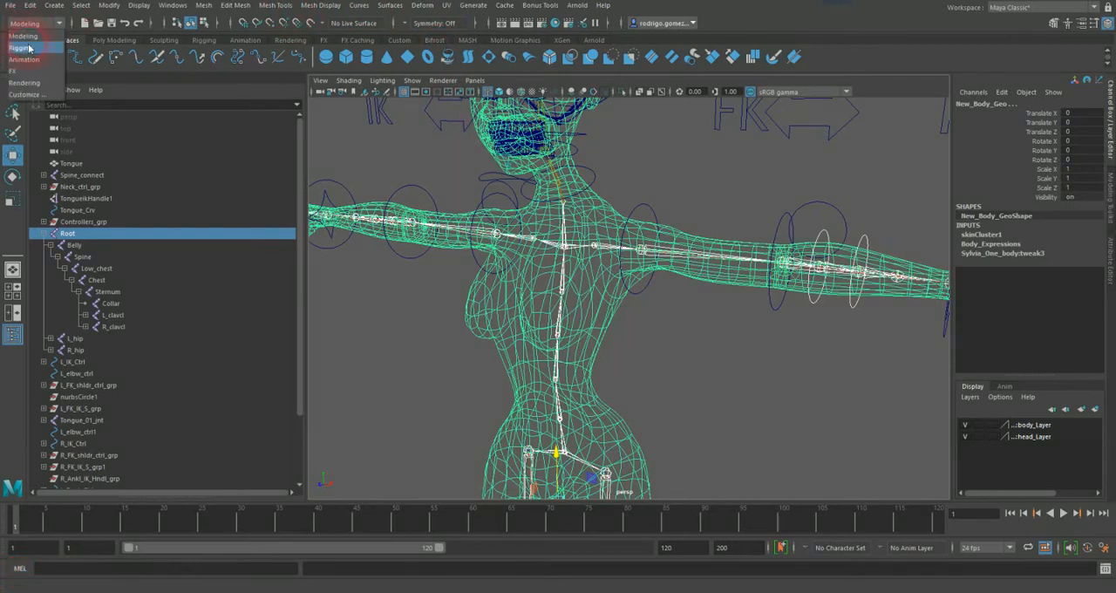
pyautogui.click(21, 48)
pyautogui.click(237, 5)
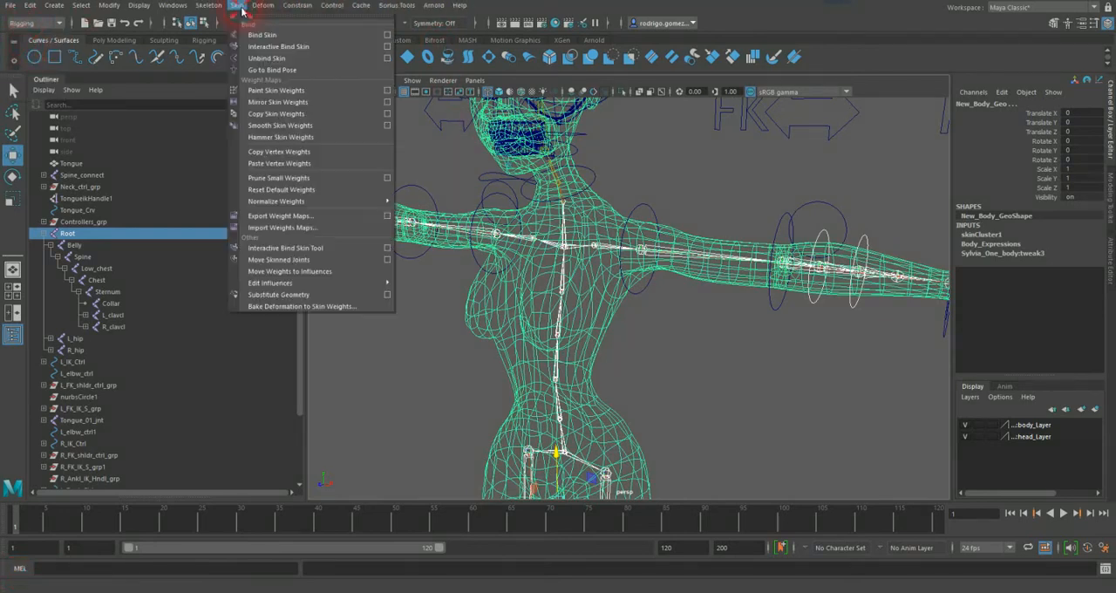
pyautogui.click(388, 35)
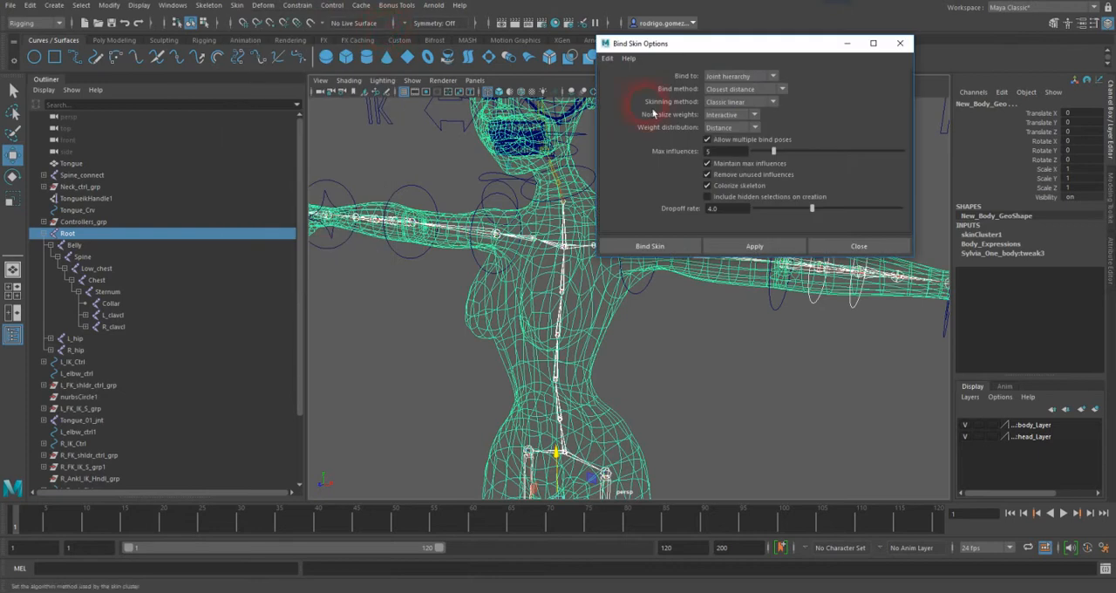
pyautogui.click(671, 247)
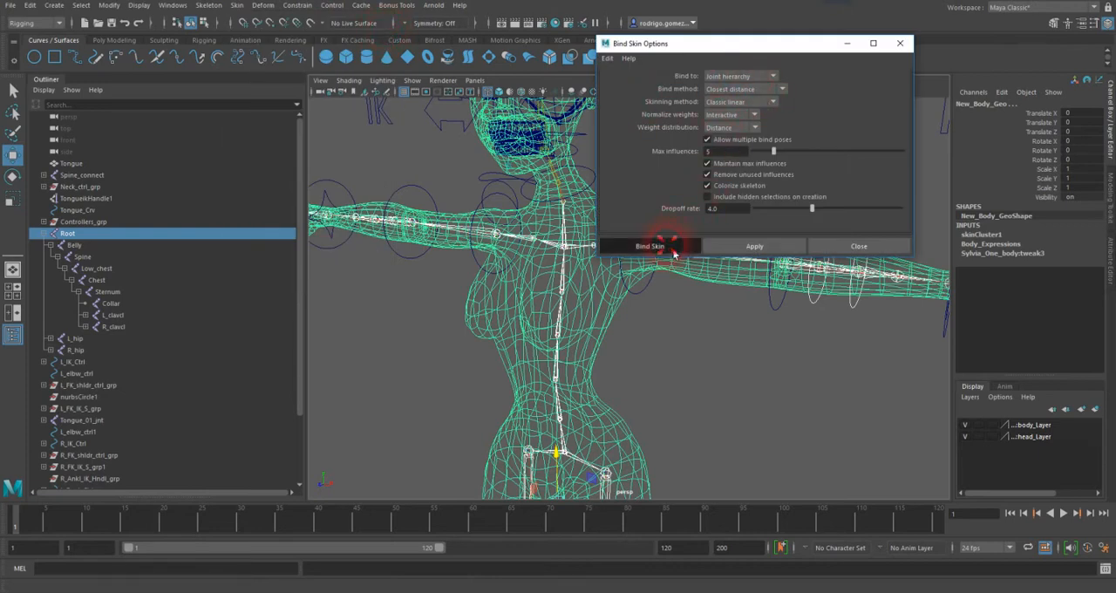
# Step: Test the skin binding by rotating the Low_chest joint, and undo the rotation
pyautogui.click(603, 335)
pyautogui.click(662, 336)
pyautogui.keyDown('alt'); pyautogui.moveTo(667, 338); pyautogui.dragTo(669, 274, button='middle'); pyautogui.keyUp('alt')
pyautogui.keyDown('alt'); pyautogui.moveTo(669, 274); pyautogui.dragTo(625, 267, button='right'); pyautogui.keyUp('alt')
pyautogui.keyDown('alt'); pyautogui.moveTo(624, 267); pyautogui.dragTo(618, 242); pyautogui.keyUp('alt')
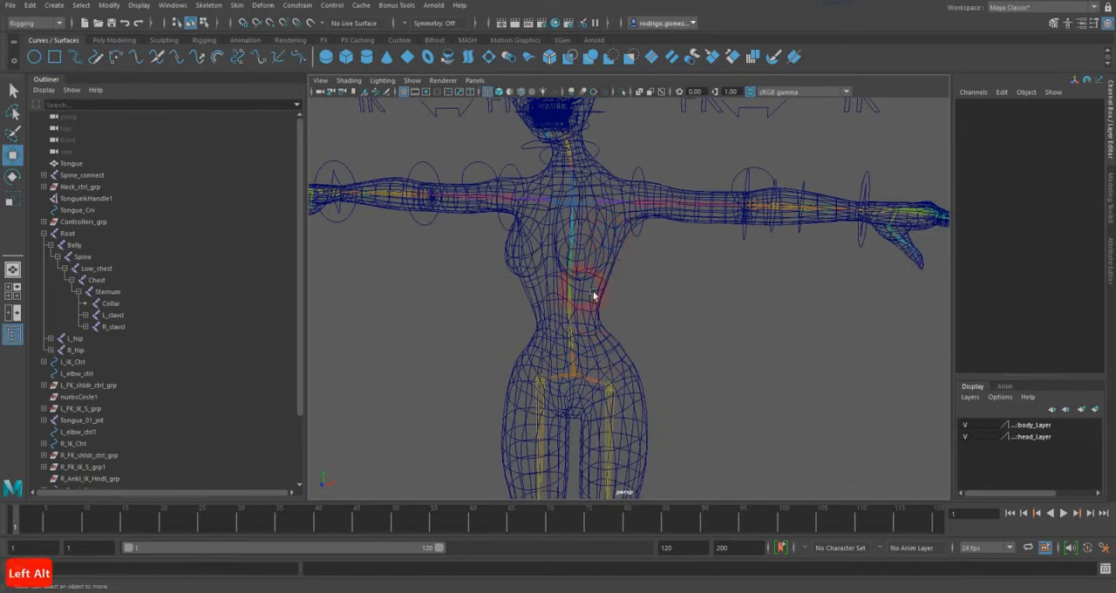
pyautogui.click(577, 273)
pyautogui.press('e')
pyautogui.moveTo(615, 242)
pyautogui.mouseDown()
pyautogui.moveTo(622, 251)
pyautogui.moveTo(614, 243)
pyautogui.mouseUp()
pyautogui.hotkey('ctrl', 'z')
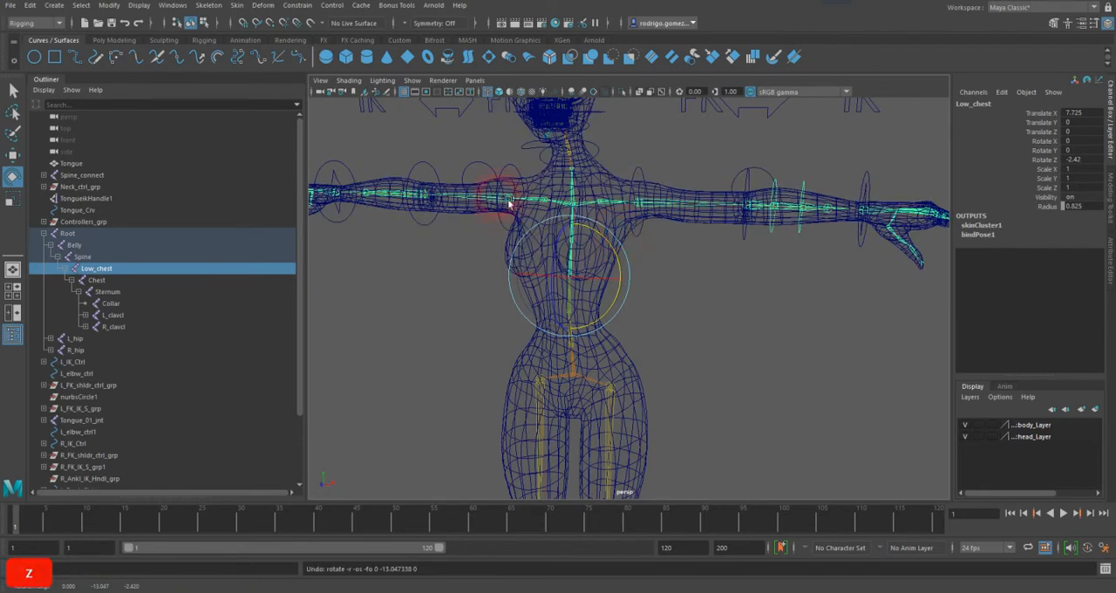
# Step: Unparent the left and right clavicle joints from the Sternum joint and select the Root joint
pyautogui.click(12, 89)
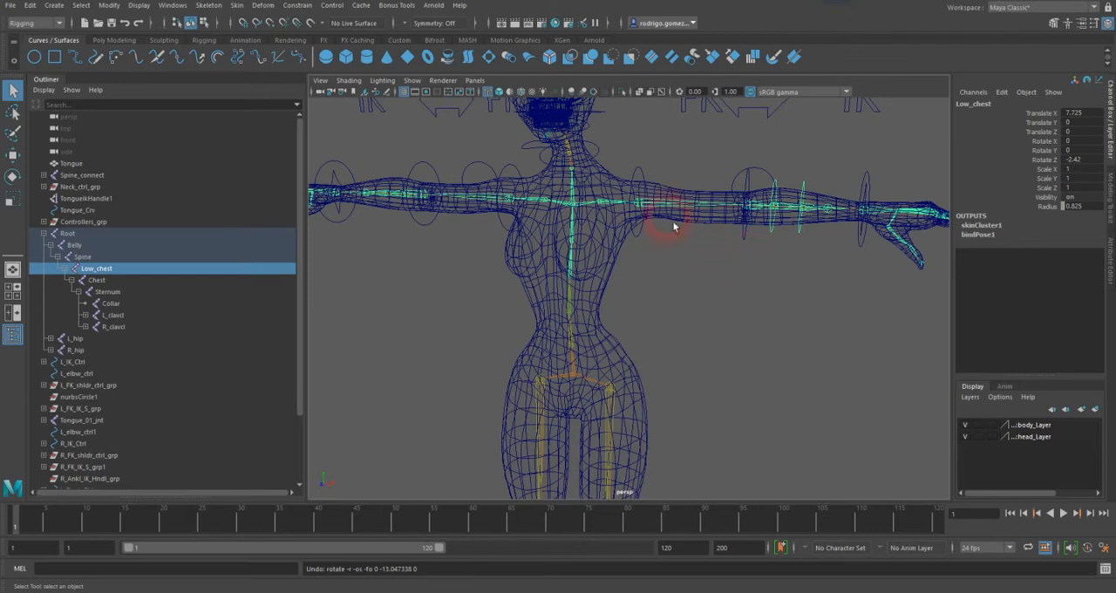
pyautogui.click(603, 208)
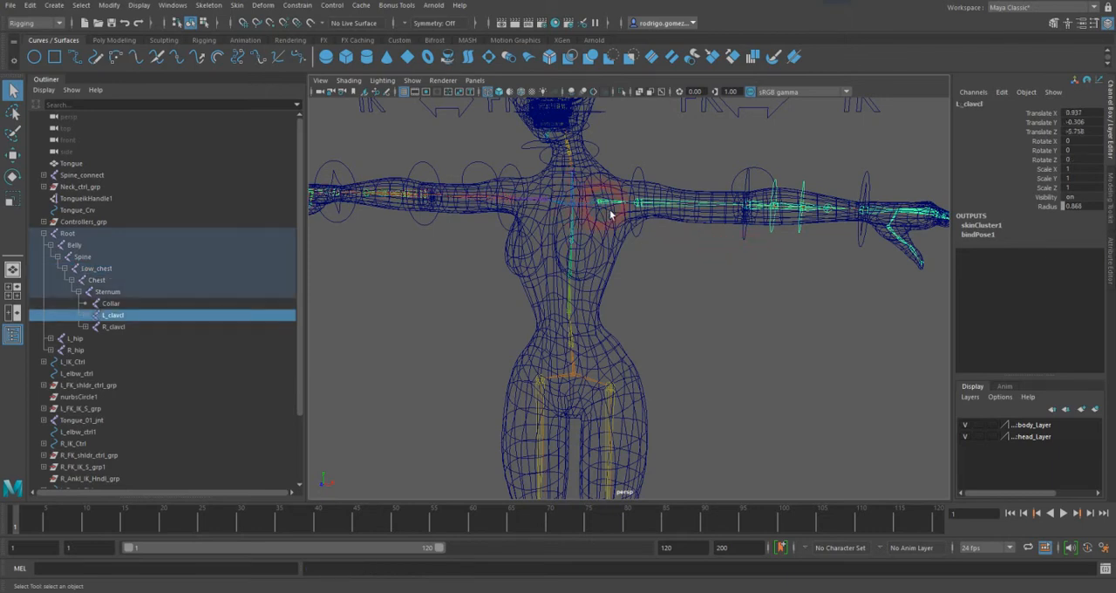
pyautogui.hotkey('shift', 'p')
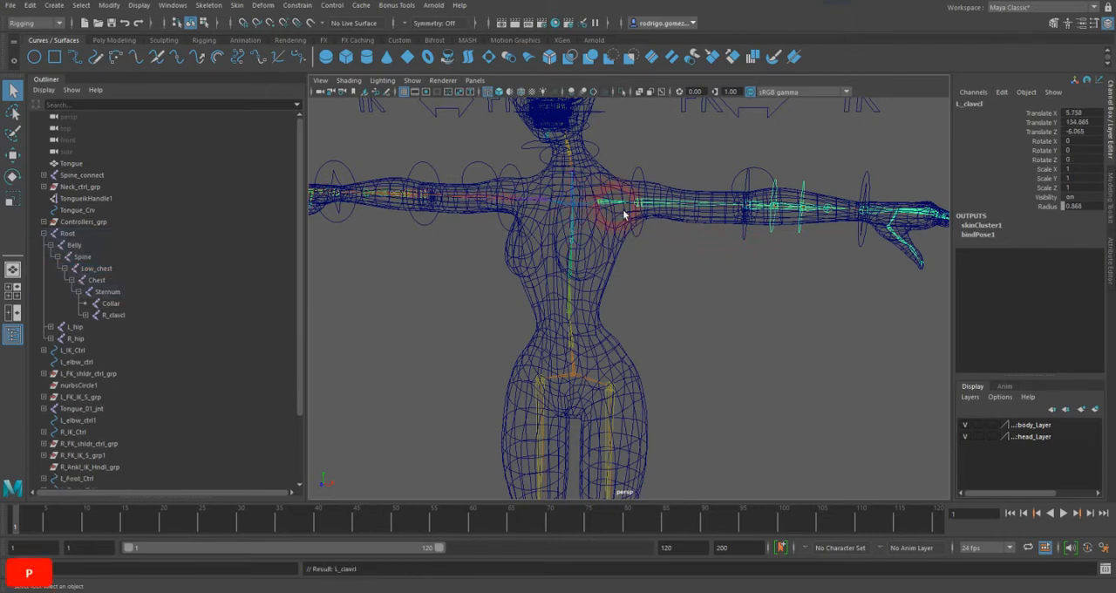
pyautogui.click(551, 208)
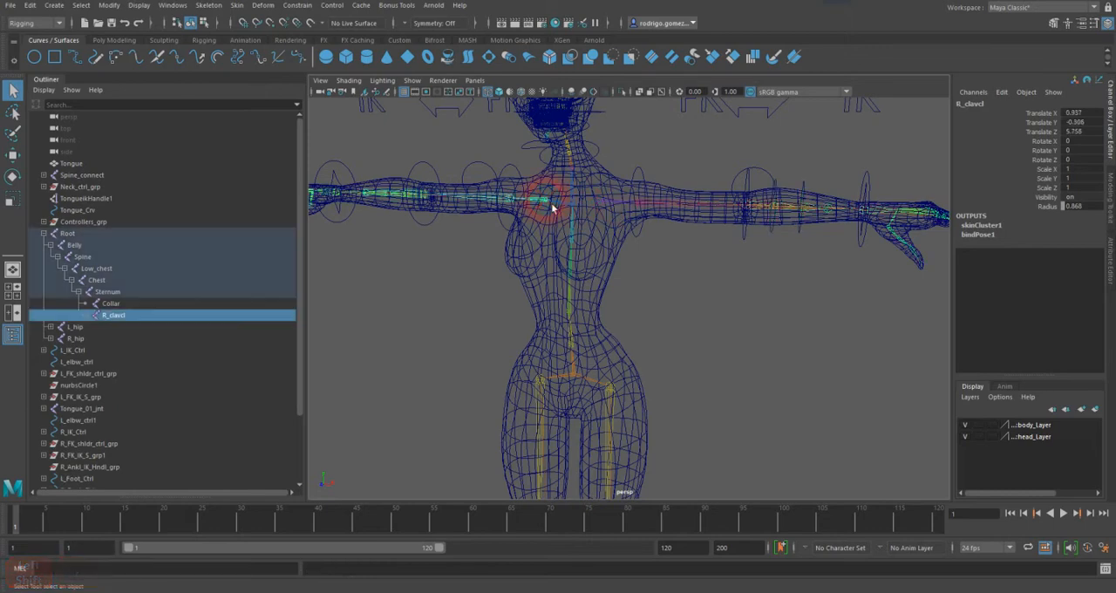
pyautogui.hotkey('shift', 'p')
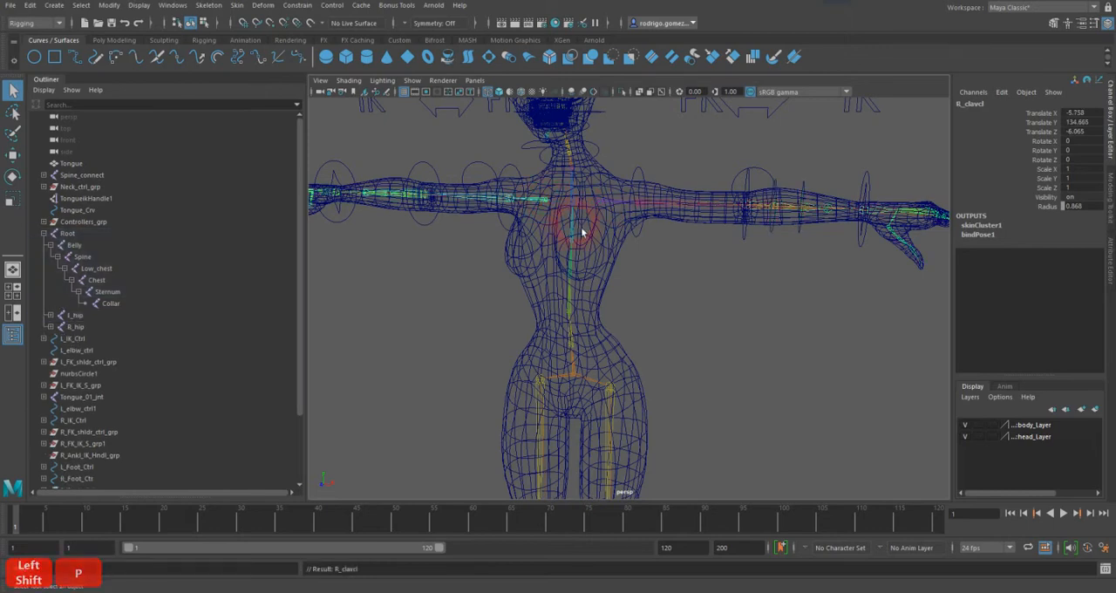
pyautogui.click(580, 376)
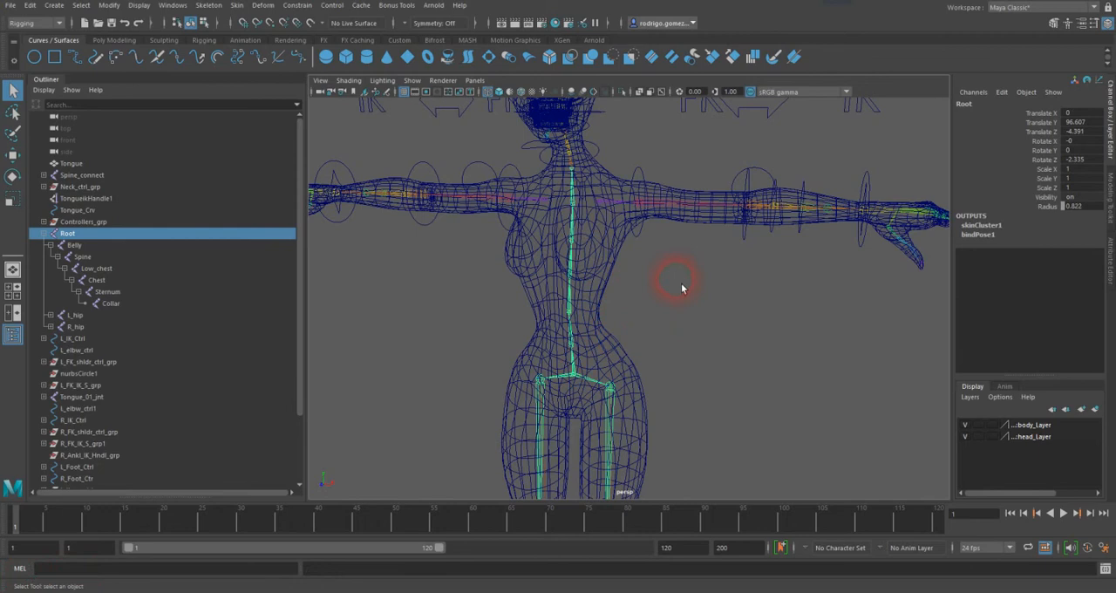
# Step: Examine the joints around the chest and shoulders, where the detached clavicles meet the spine chain
pyautogui.scroll(10, 649, 227)
pyautogui.keyDown('alt'); pyautogui.moveTo(660, 254); pyautogui.dragTo(551, 239); pyautogui.keyUp('alt')
pyautogui.keyDown('alt'); pyautogui.moveTo(550, 239); pyautogui.dragTo(625, 204, button='middle'); pyautogui.keyUp('alt')
pyautogui.keyDown('alt'); pyautogui.moveTo(612, 204); pyautogui.dragTo(536, 204, button='right'); pyautogui.keyUp('alt')
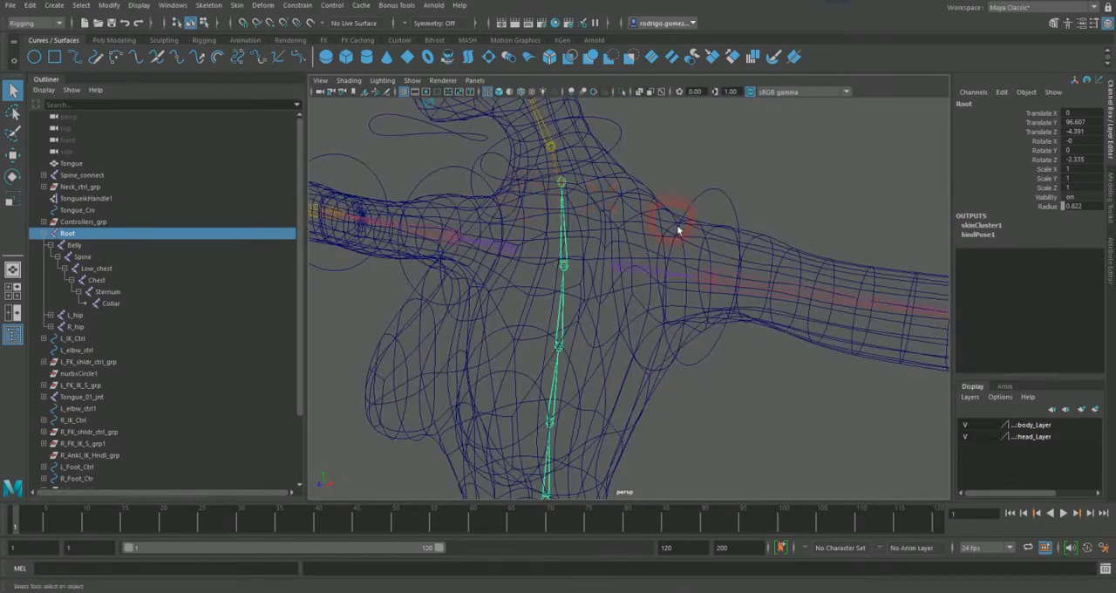
pyautogui.keyDown('alt'); pyautogui.moveTo(679, 227); pyautogui.dragTo(590, 174, button='right'); pyautogui.keyUp('alt')
pyautogui.keyDown('alt'); pyautogui.moveTo(635, 258); pyautogui.dragTo(632, 195, button='middle'); pyautogui.keyUp('alt')
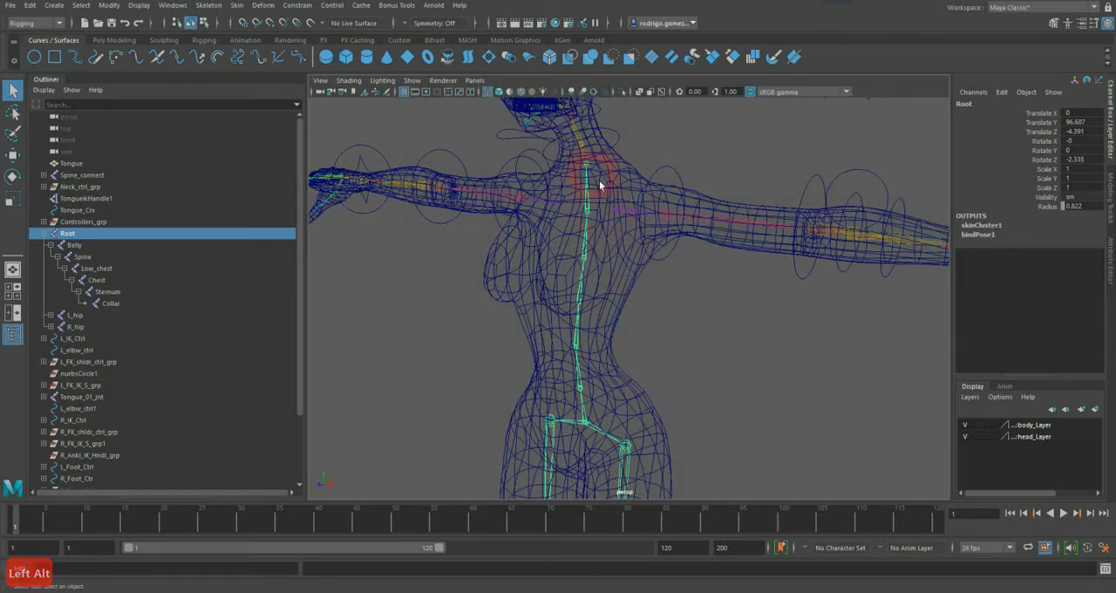
pyautogui.keyDown('alt'); pyautogui.moveTo(594, 173); pyautogui.dragTo(597, 193, button='middle'); pyautogui.keyUp('alt')
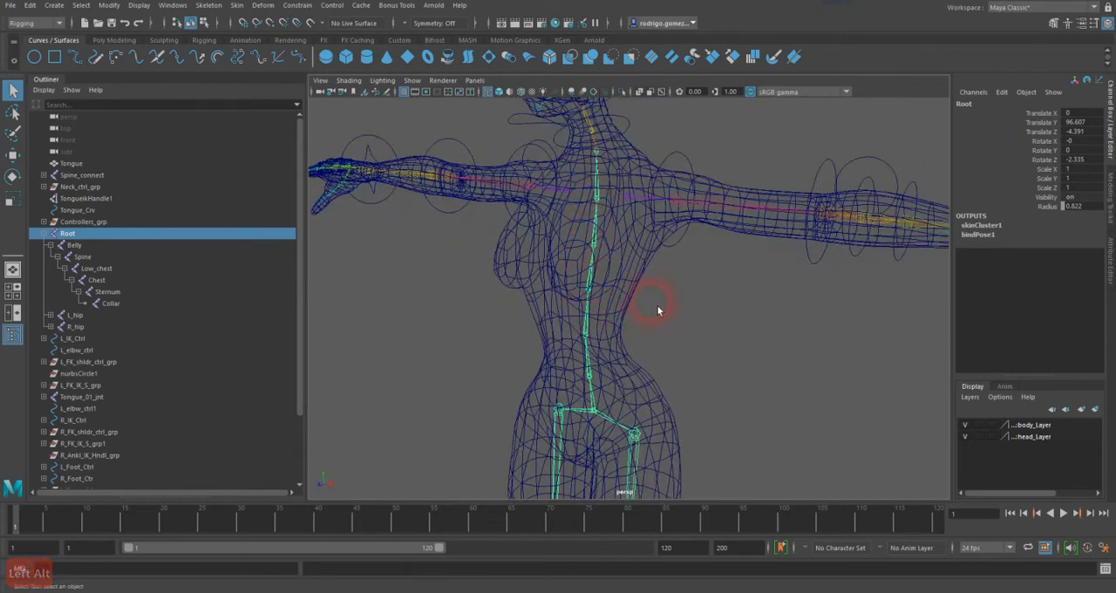
# Step: Isolate the Root hierarchy and turn on the local axes display for its spine joints from Collar to Root through the Orient Joint options
pyautogui.hotkey('shift', 'i')
pyautogui.keyDown('alt'); pyautogui.moveTo(660, 323); pyautogui.dragTo(635, 319); pyautogui.keyUp('alt')
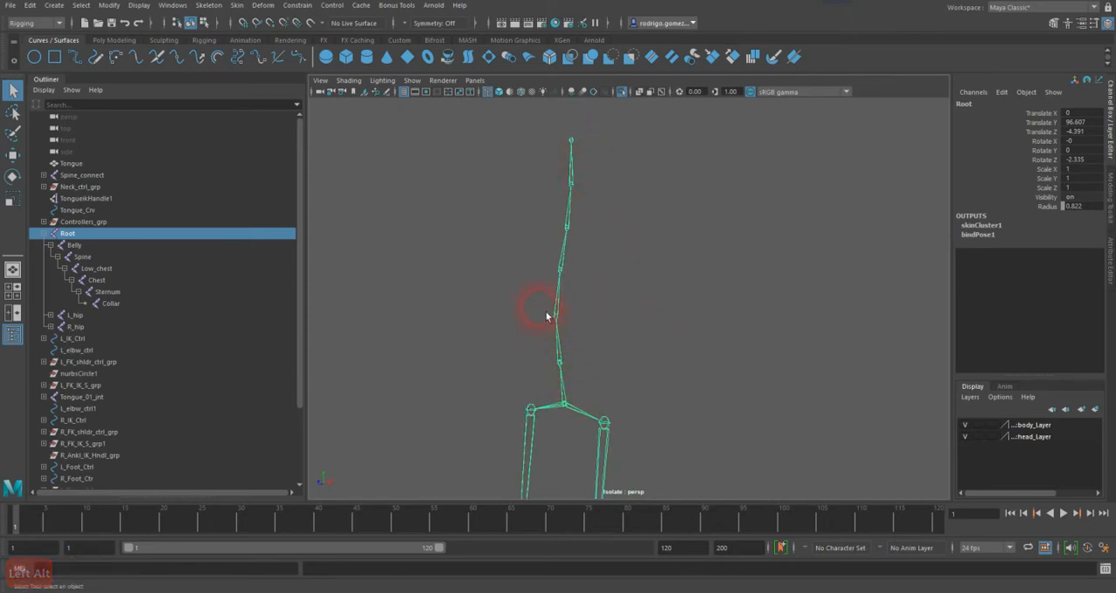
pyautogui.click(498, 278)
pyautogui.click(547, 217)
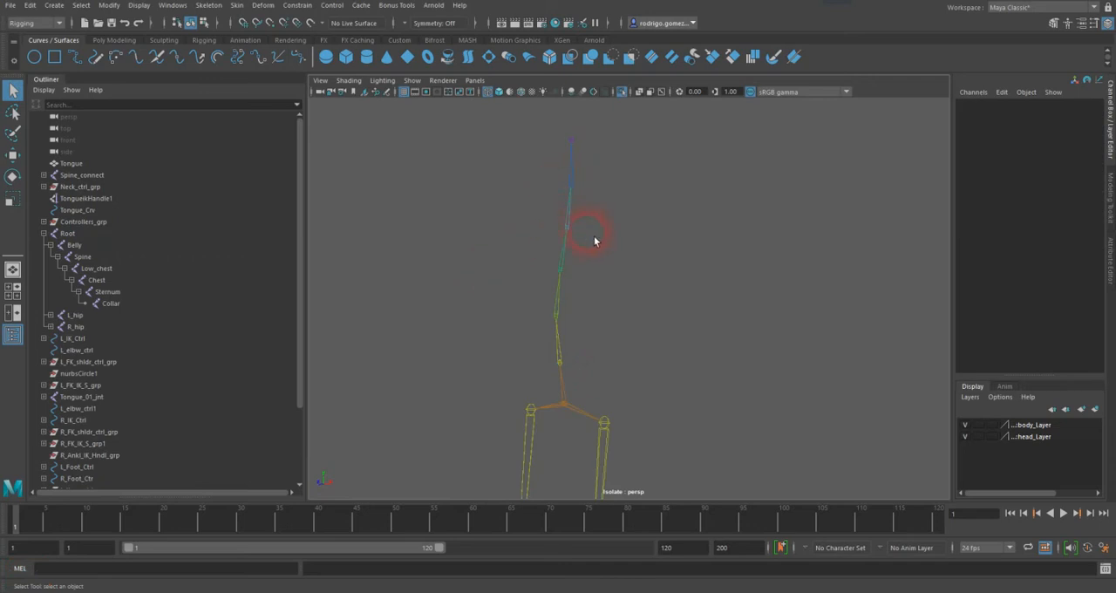
pyautogui.click(577, 152)
pyautogui.click(578, 186)
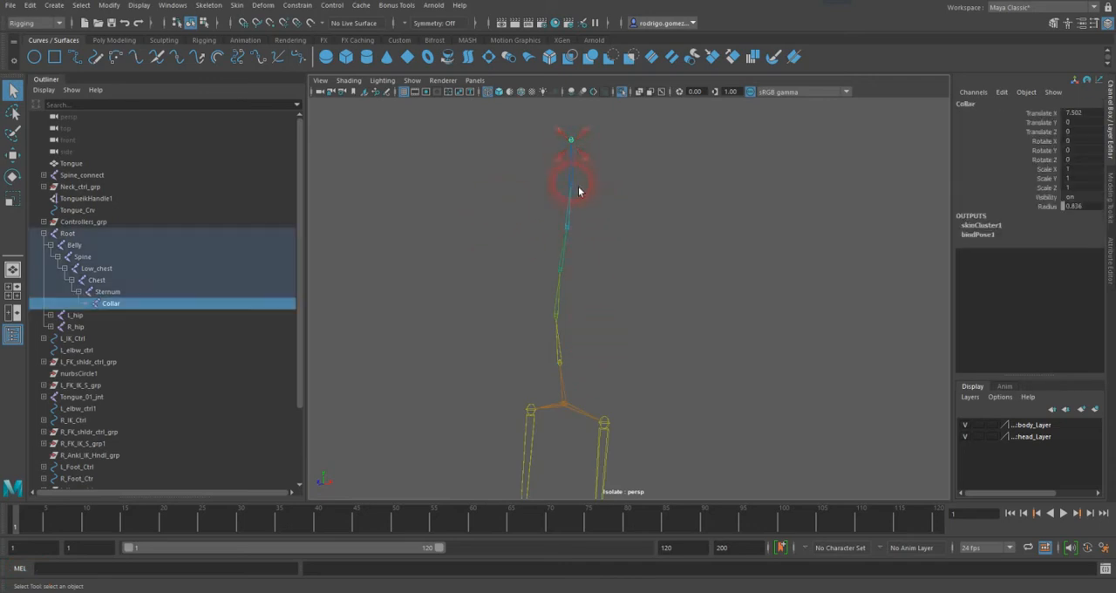
pyautogui.click(573, 226)
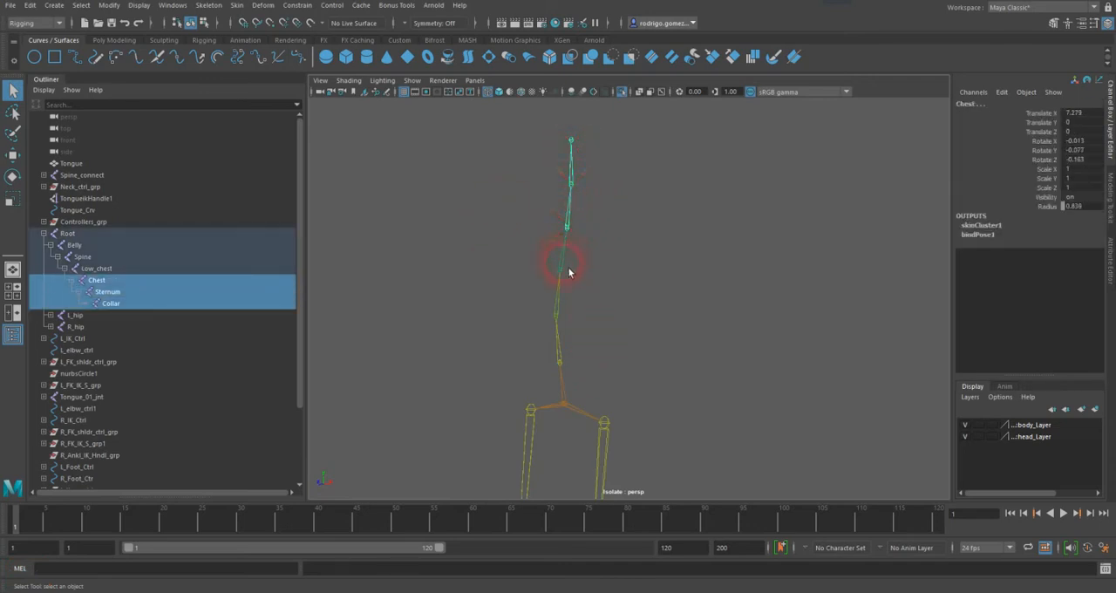
pyautogui.click(561, 307)
pyautogui.click(562, 345)
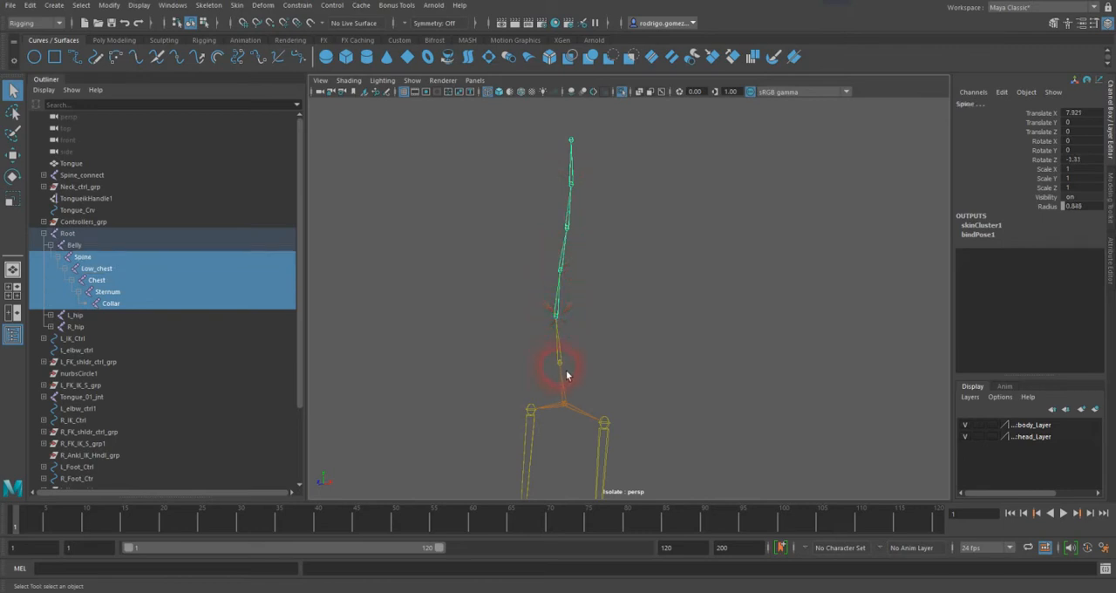
pyautogui.click(562, 410)
pyautogui.keyDown('shift'); pyautogui.click(567, 407); pyautogui.keyUp('shift')
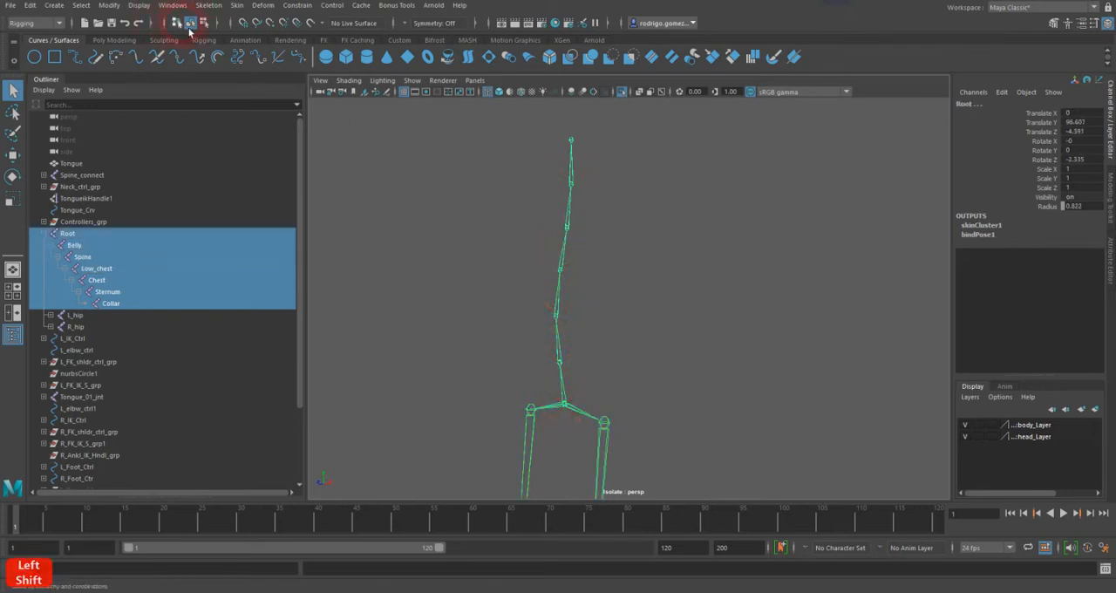
pyautogui.click(209, 5)
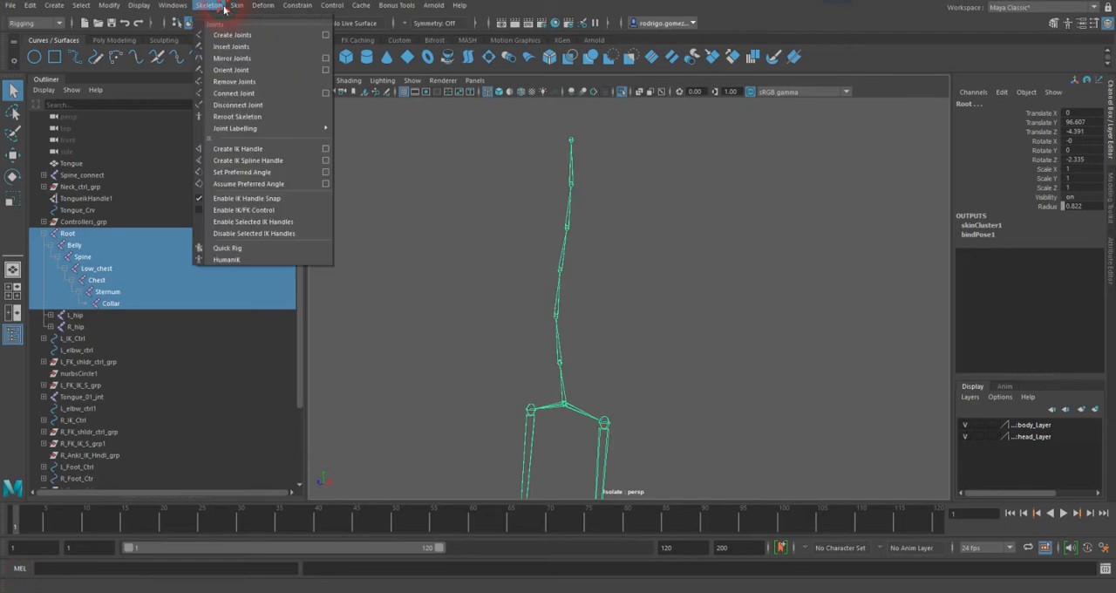
pyautogui.click(326, 69)
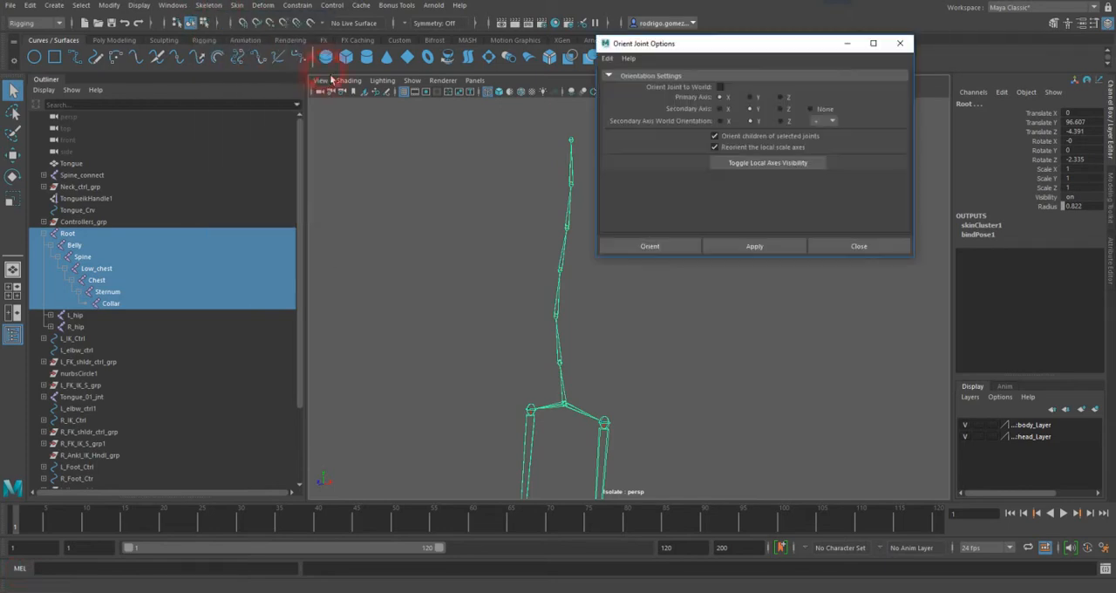
pyautogui.click(815, 167)
# Step: Switch to component selection with local rotation axes enabled and select the Collar joint's local axis
pyautogui.keyDown('alt'); pyautogui.moveTo(668, 329); pyautogui.dragTo(491, 414); pyautogui.keyUp('alt')
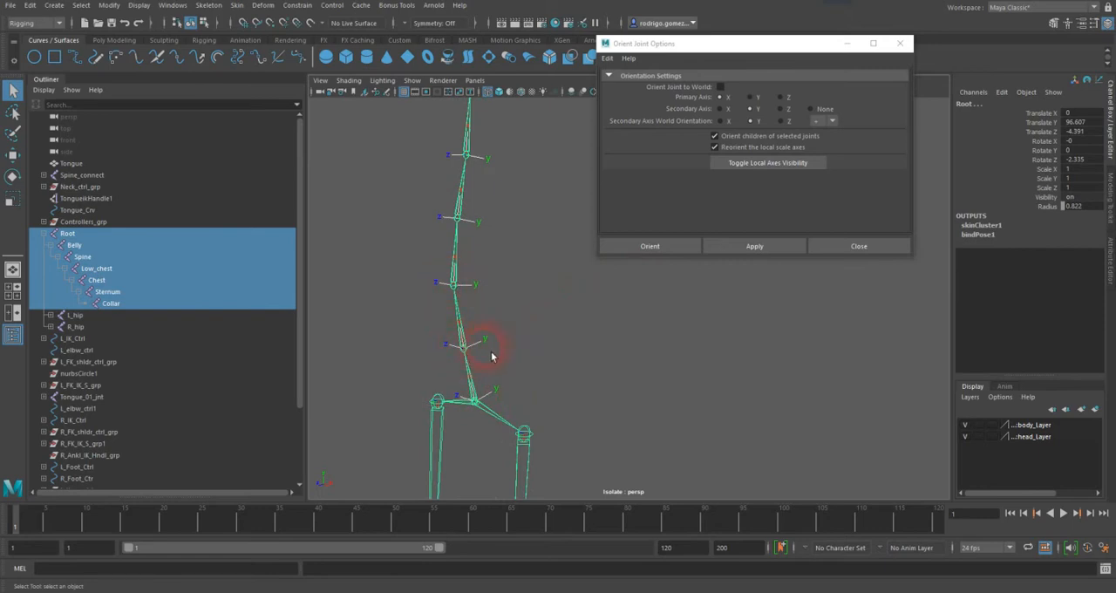
pyautogui.keyDown('alt'); pyautogui.moveTo(485, 301); pyautogui.dragTo(481, 426, button='middle'); pyautogui.keyUp('alt')
pyautogui.keyDown('alt'); pyautogui.moveTo(477, 200); pyautogui.dragTo(481, 314, button='middle'); pyautogui.keyUp('alt')
pyautogui.keyDown('alt'); pyautogui.moveTo(480, 313); pyautogui.dragTo(563, 298, button='right'); pyautogui.keyUp('alt')
pyautogui.keyDown('alt'); pyautogui.moveTo(563, 298); pyautogui.dragTo(502, 322); pyautogui.keyUp('alt')
pyautogui.click(501, 323)
pyautogui.click(204, 23)
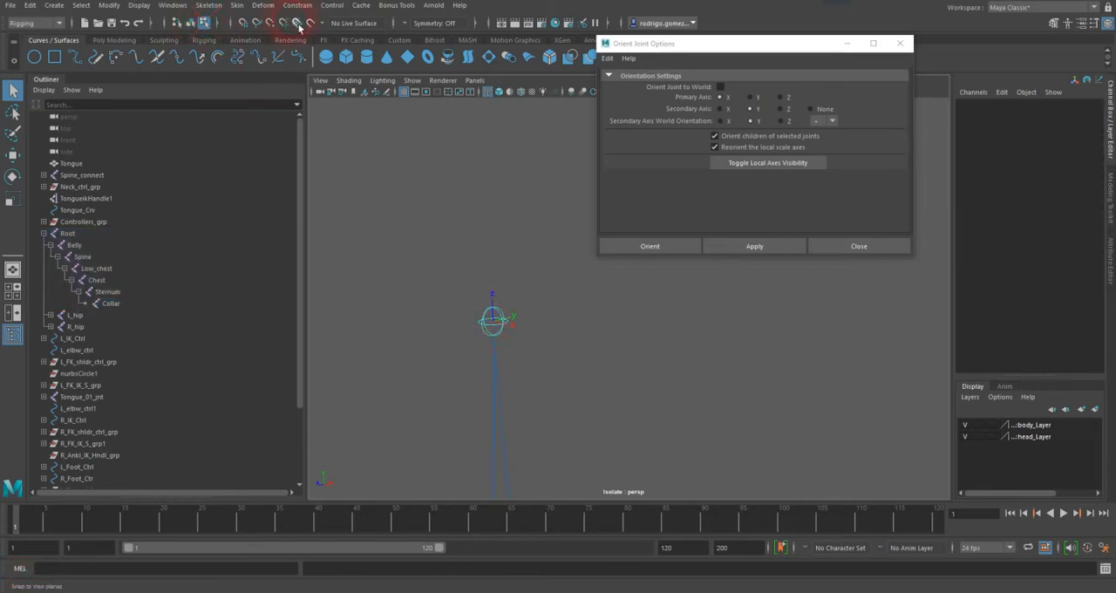
pyautogui.click(227, 27)
pyautogui.click(331, 23)
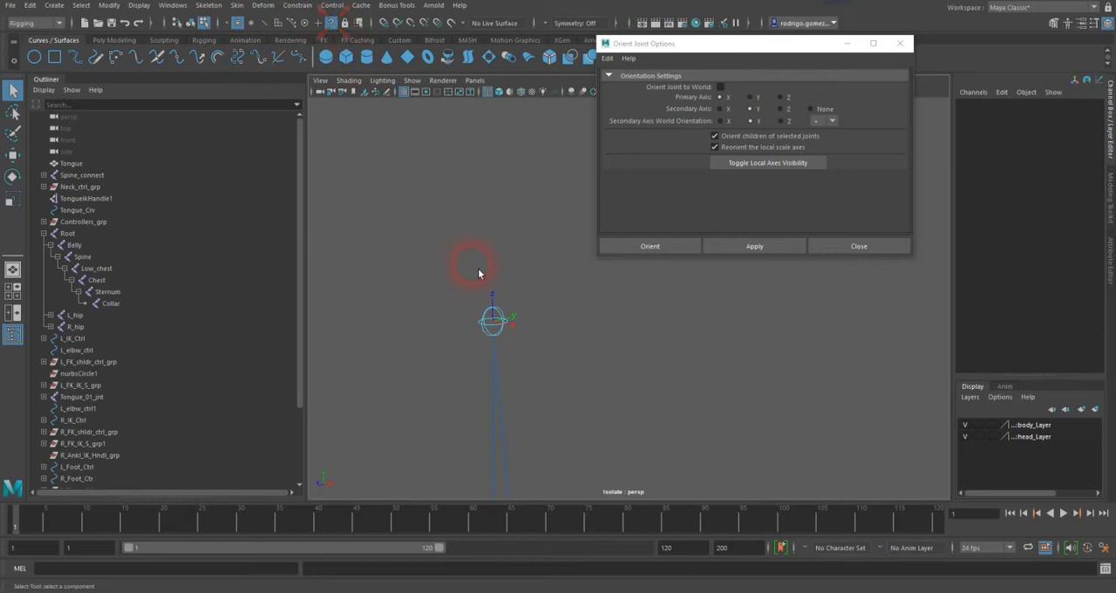
pyautogui.click(501, 329)
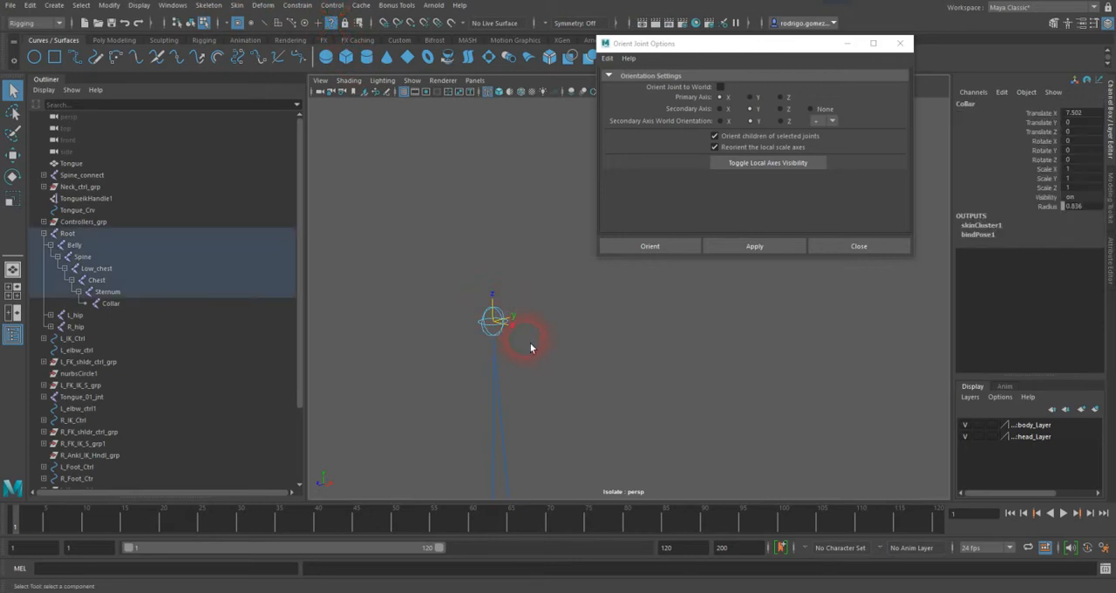
# Step: Try the Rotate tool on the Collar joint's local rotation axis and close the Orient Joint options
pyautogui.keyDown('alt'); pyautogui.moveTo(530, 348); pyautogui.dragTo(529, 346); pyautogui.keyUp('alt')
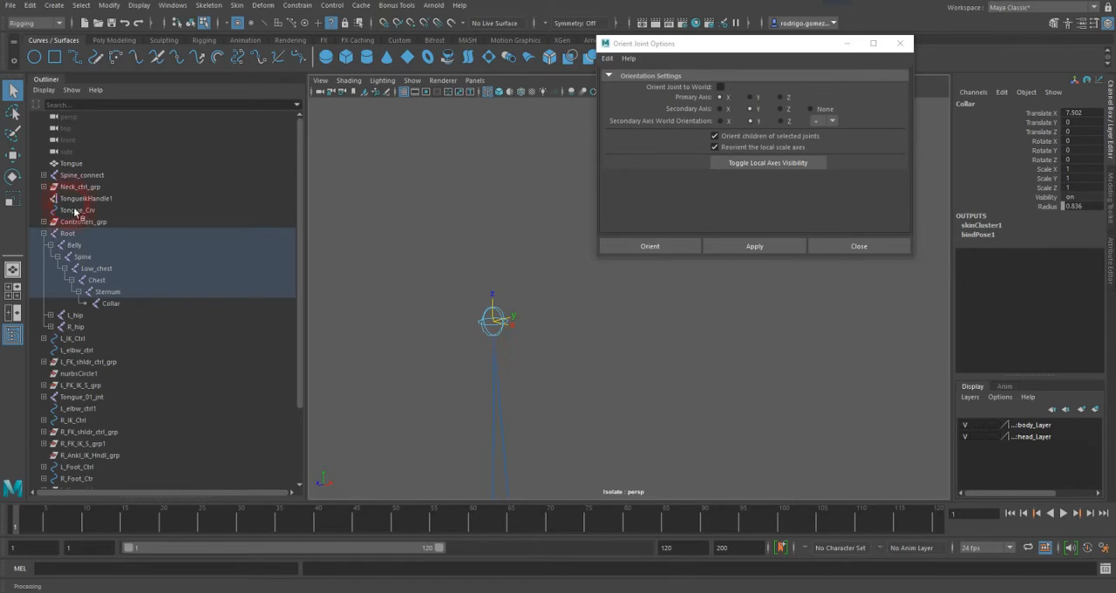
pyautogui.click(13, 176)
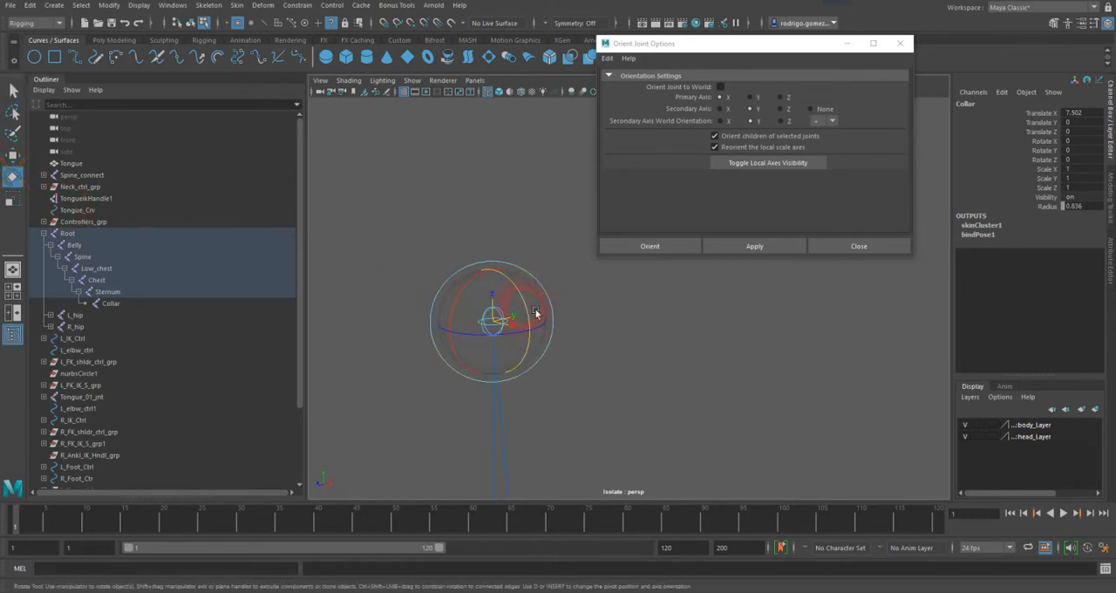
pyautogui.moveTo(536, 313); pyautogui.dragTo(460, 266)
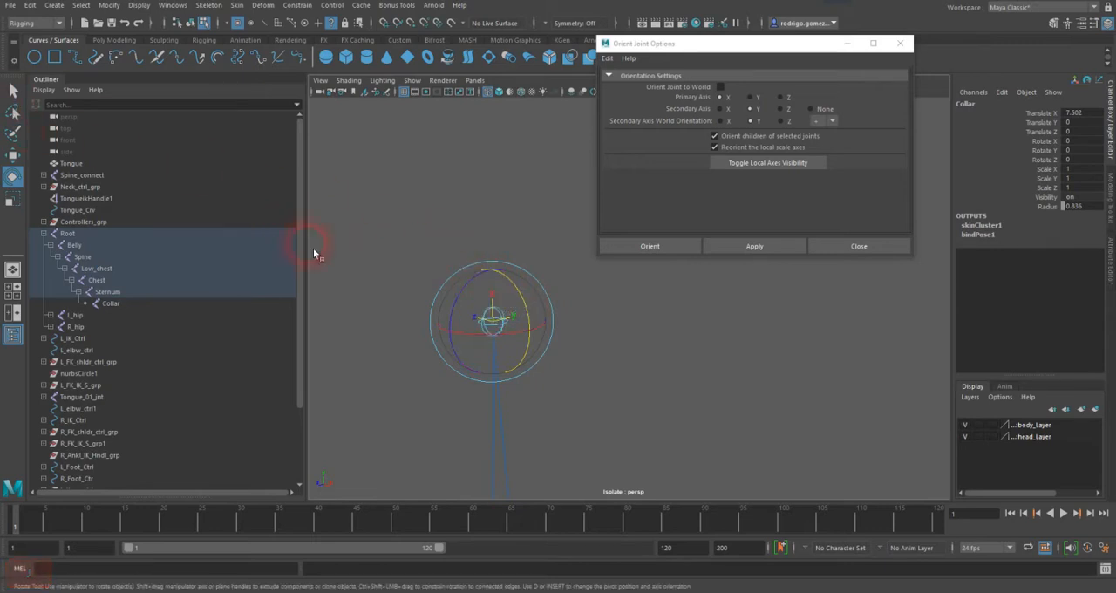
pyautogui.keyDown('alt'); pyautogui.moveTo(314, 253); pyautogui.dragTo(338, 250); pyautogui.keyUp('alt')
pyautogui.press('f')
pyautogui.click(529, 83)
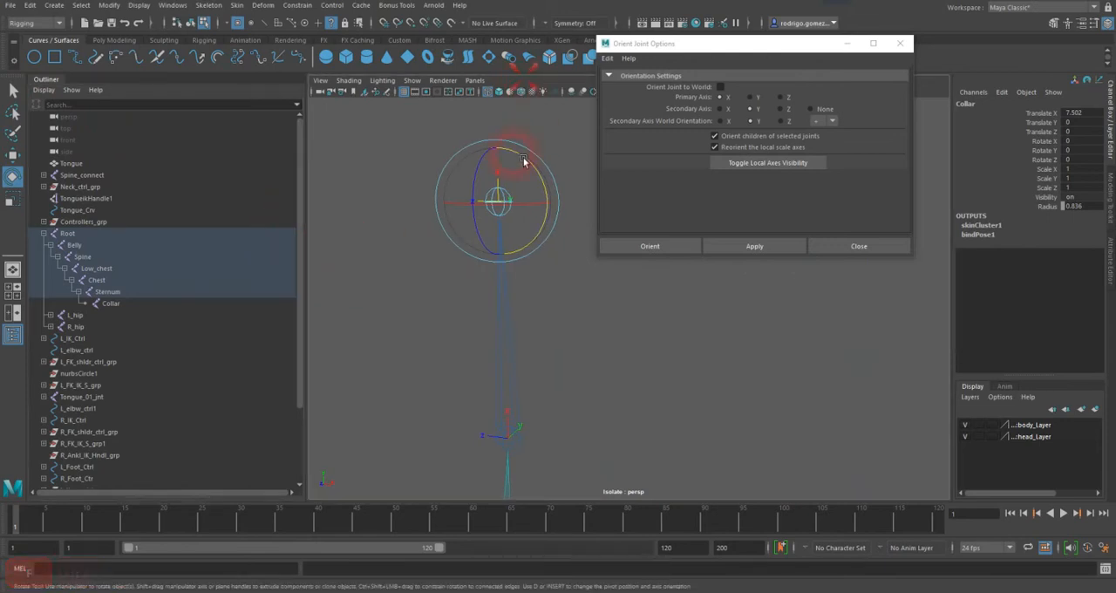
pyautogui.press('f')
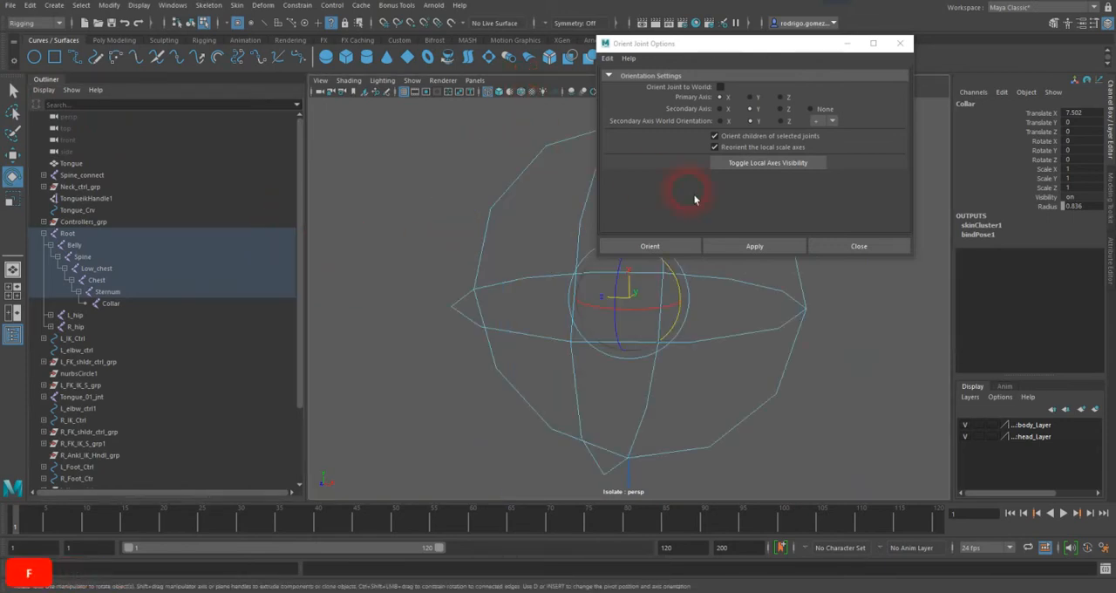
pyautogui.click(900, 47)
pyautogui.keyDown('alt'); pyautogui.moveTo(822, 154); pyautogui.dragTo(582, 235, button='right'); pyautogui.keyUp('alt')
pyautogui.keyDown('alt'); pyautogui.moveTo(583, 235); pyautogui.dragTo(543, 267); pyautogui.keyUp('alt')
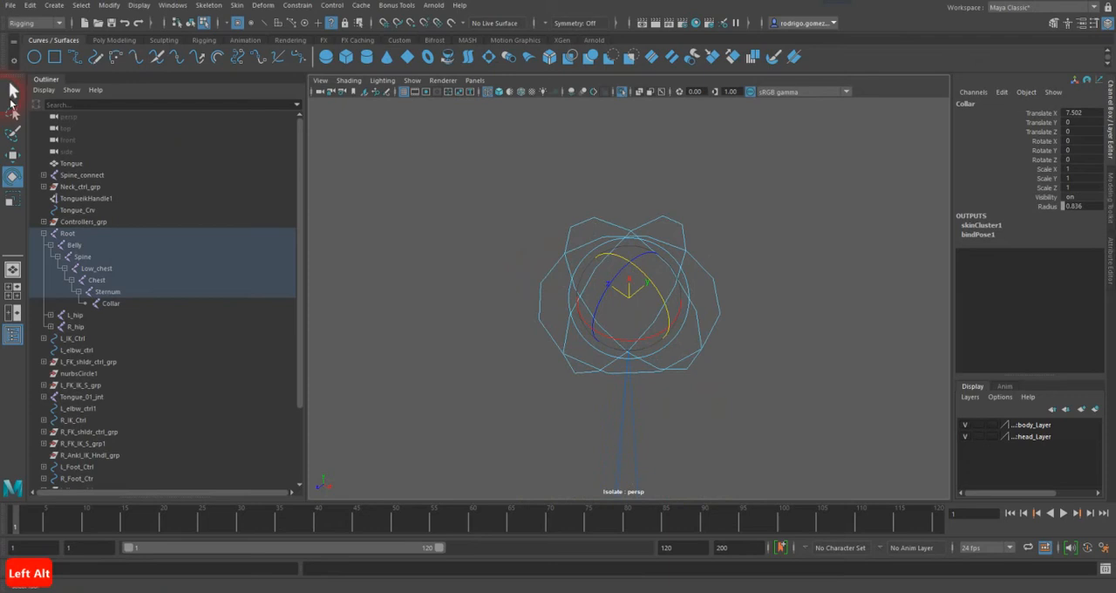
pyautogui.click(12, 90)
pyautogui.keyDown('alt'); pyautogui.moveTo(715, 292); pyautogui.dragTo(700, 235, button='middle'); pyautogui.keyUp('alt')
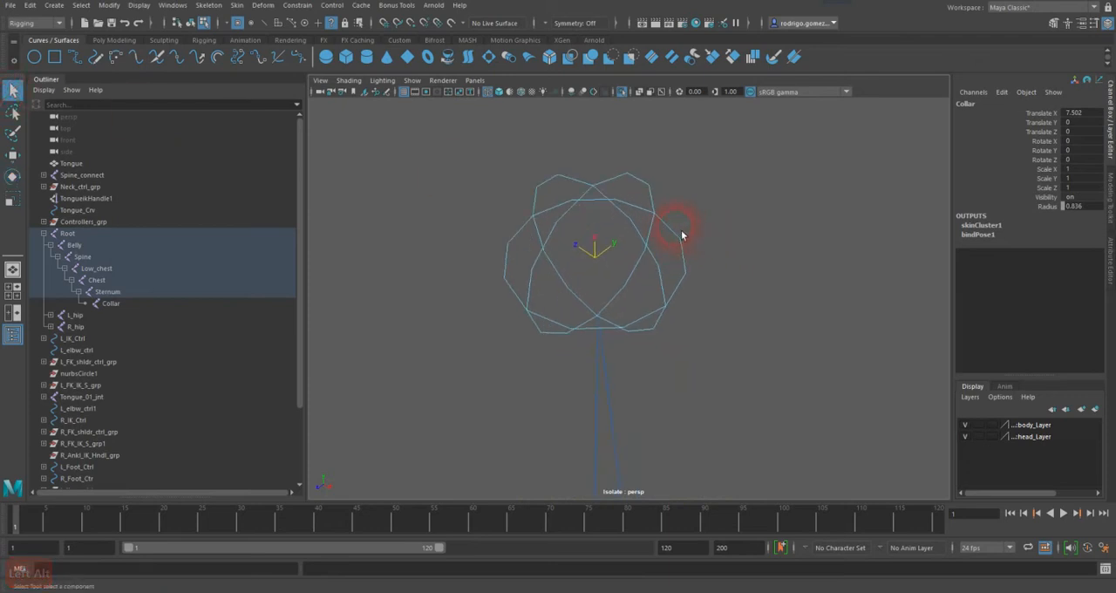
# Step: Return to object selection mode and turn off isolation to show the whole character
pyautogui.click(190, 23)
pyautogui.keyDown('alt'); pyautogui.moveTo(739, 204); pyautogui.dragTo(689, 230); pyautogui.keyUp('alt')
pyautogui.keyDown('alt'); pyautogui.moveTo(684, 284); pyautogui.dragTo(704, 345); pyautogui.keyUp('alt')
pyautogui.click(774, 318)
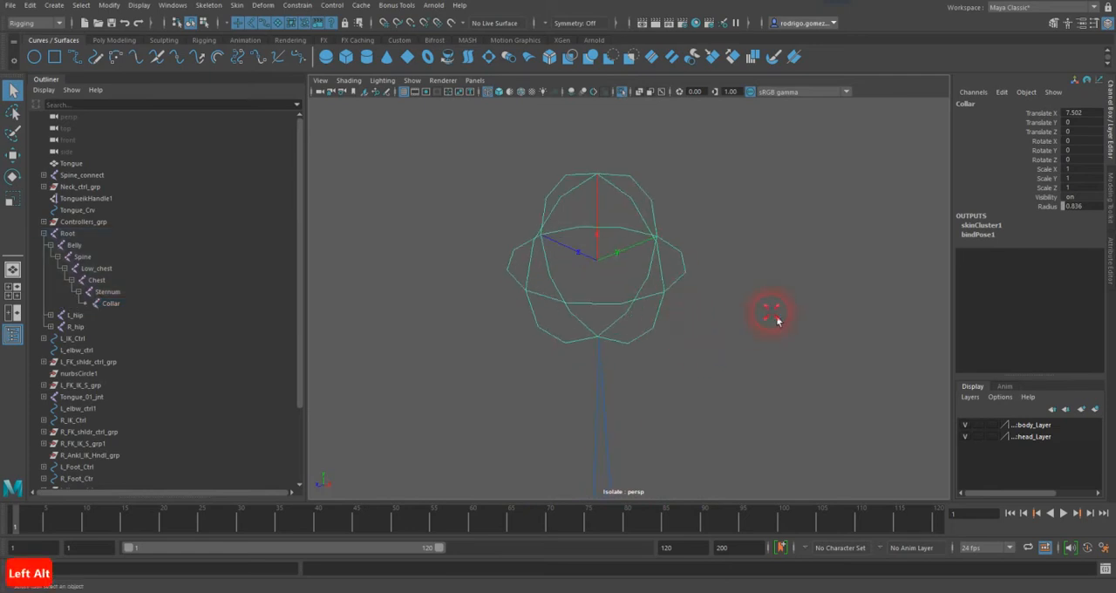
pyautogui.hotkey('alt', 'i')
pyautogui.scroll(-10, 714, 332)
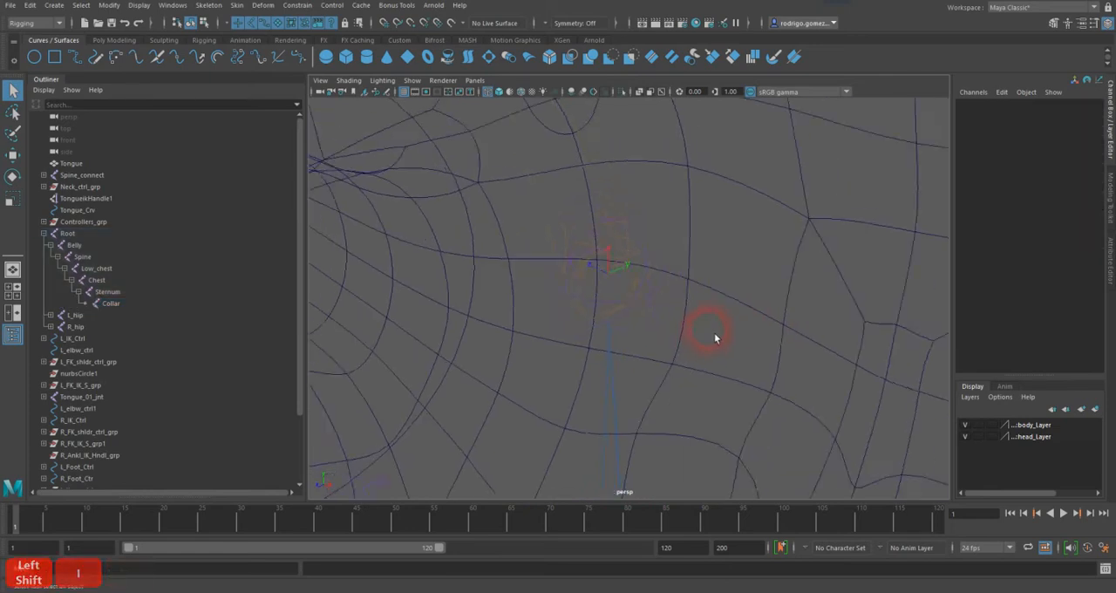
pyautogui.keyDown('alt'); pyautogui.moveTo(719, 342); pyautogui.dragTo(570, 201); pyautogui.keyUp('alt')
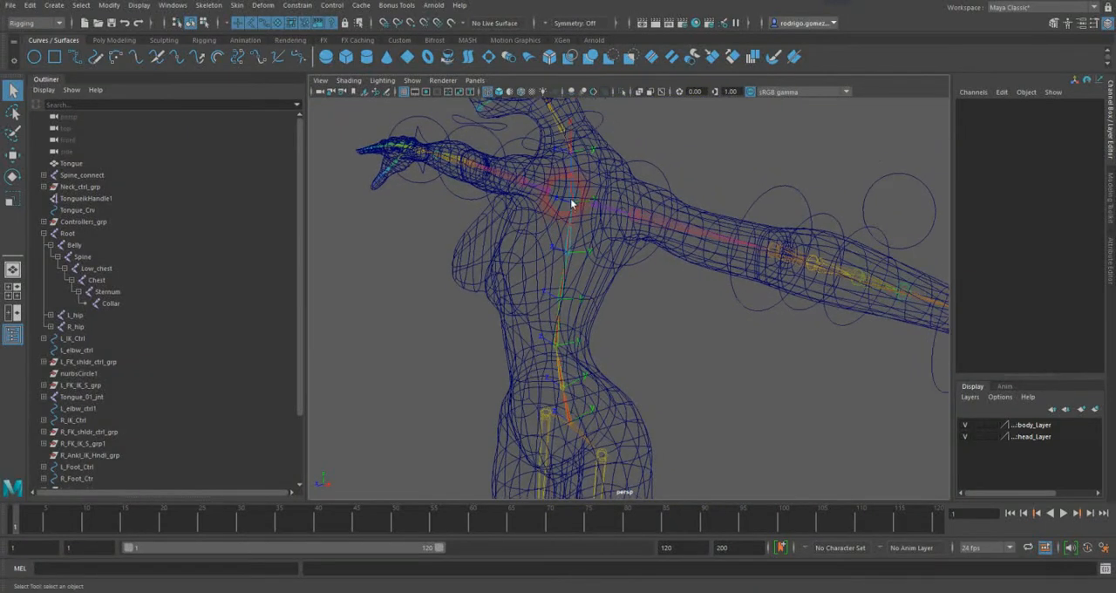
# Step: Isolate the Root hierarchy and hide the local axes of its spine joints from Collar to Root through the Orient Joint options
pyautogui.click(568, 472)
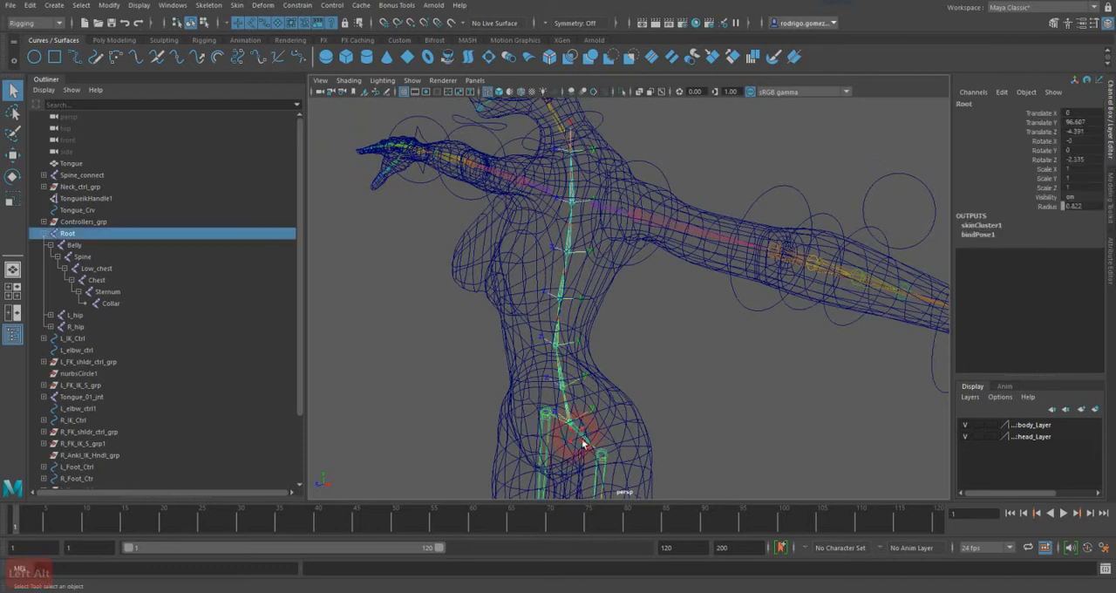
pyautogui.hotkey('shift', '1')
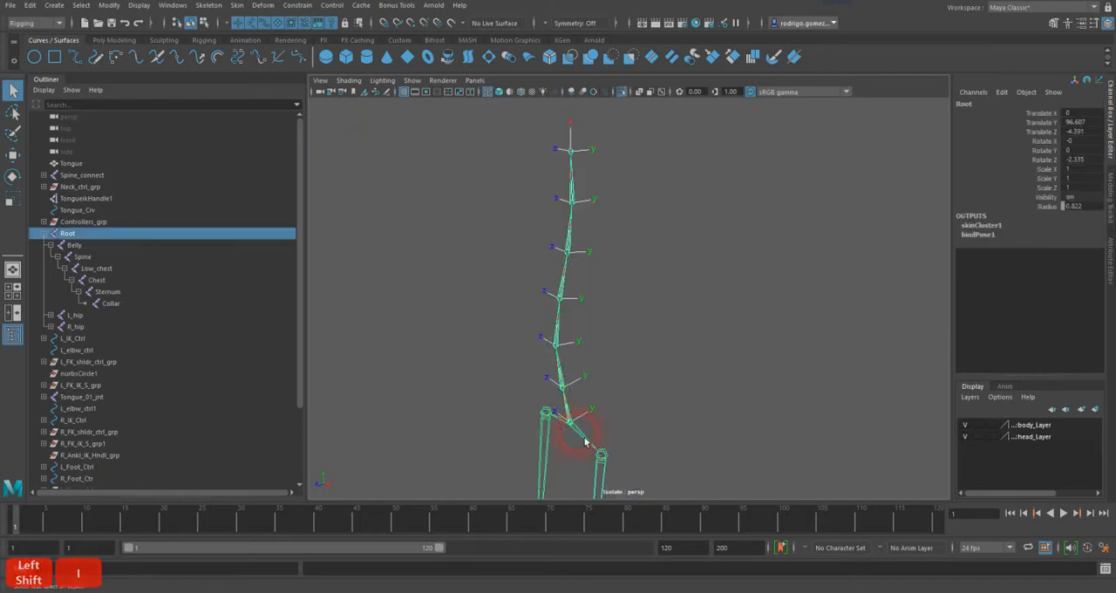
pyautogui.click(600, 172)
pyautogui.click(578, 159)
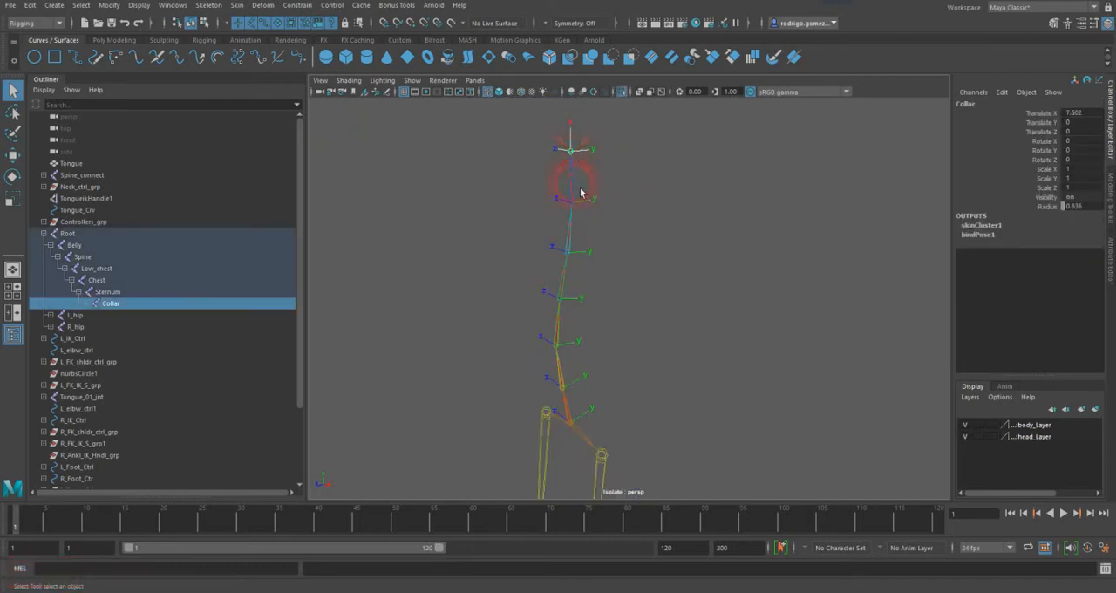
pyautogui.keyDown('shift'); pyautogui.click(578, 209); pyautogui.keyUp('shift')
pyautogui.keyDown('shift'); pyautogui.click(565, 279); pyautogui.keyUp('shift')
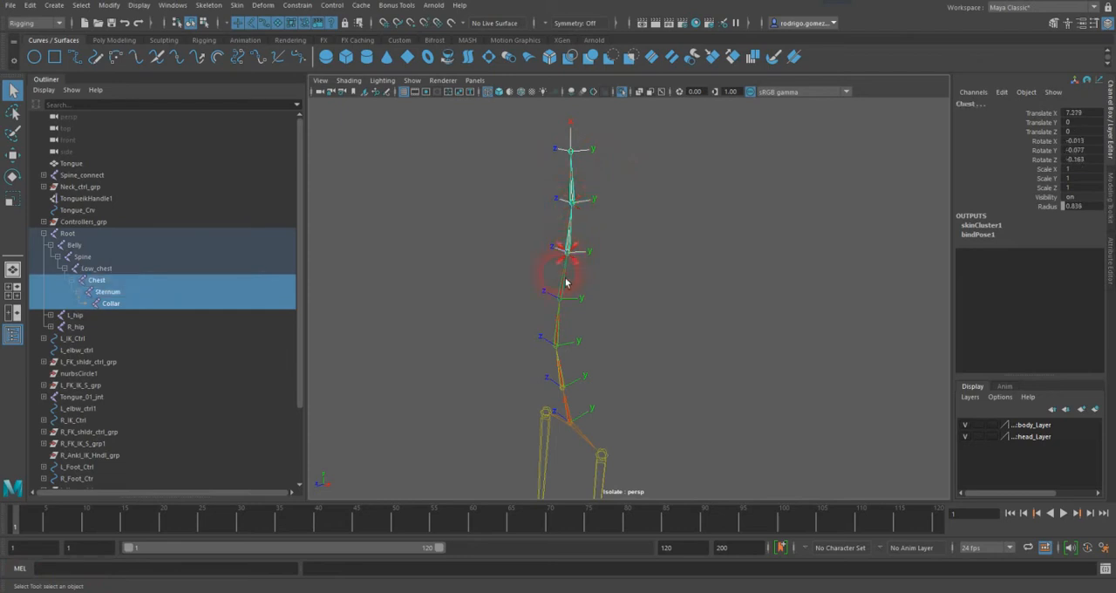
pyautogui.keyDown('shift'); pyautogui.click(565, 312); pyautogui.keyUp('shift')
pyautogui.keyDown('shift'); pyautogui.click(563, 357); pyautogui.keyUp('shift')
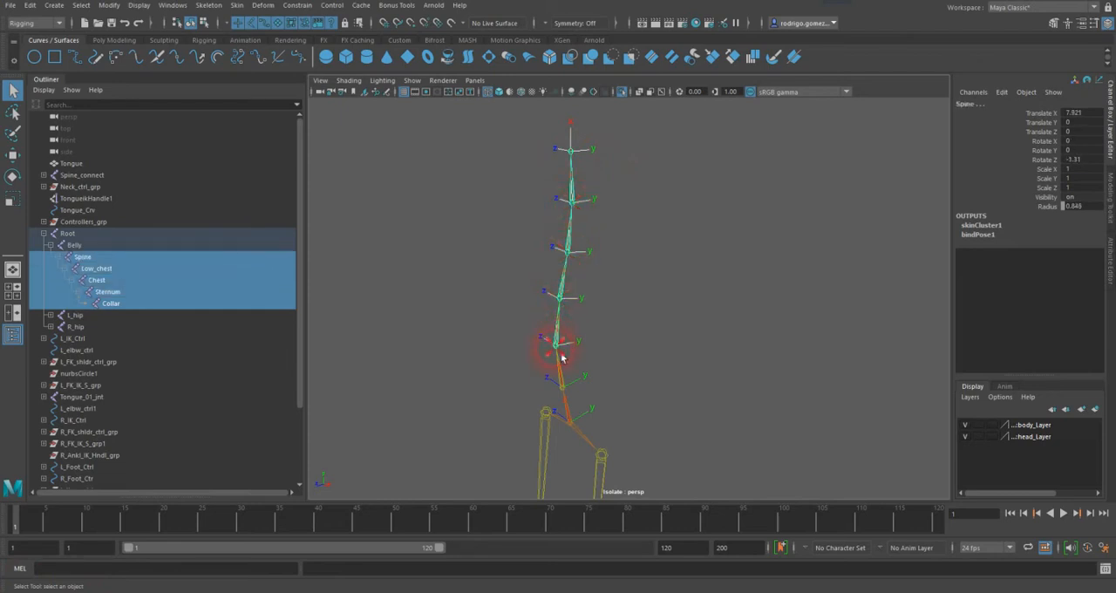
pyautogui.keyDown('shift'); pyautogui.click(568, 397); pyautogui.keyUp('shift')
pyautogui.keyDown('shift'); pyautogui.click(578, 437); pyautogui.keyUp('shift')
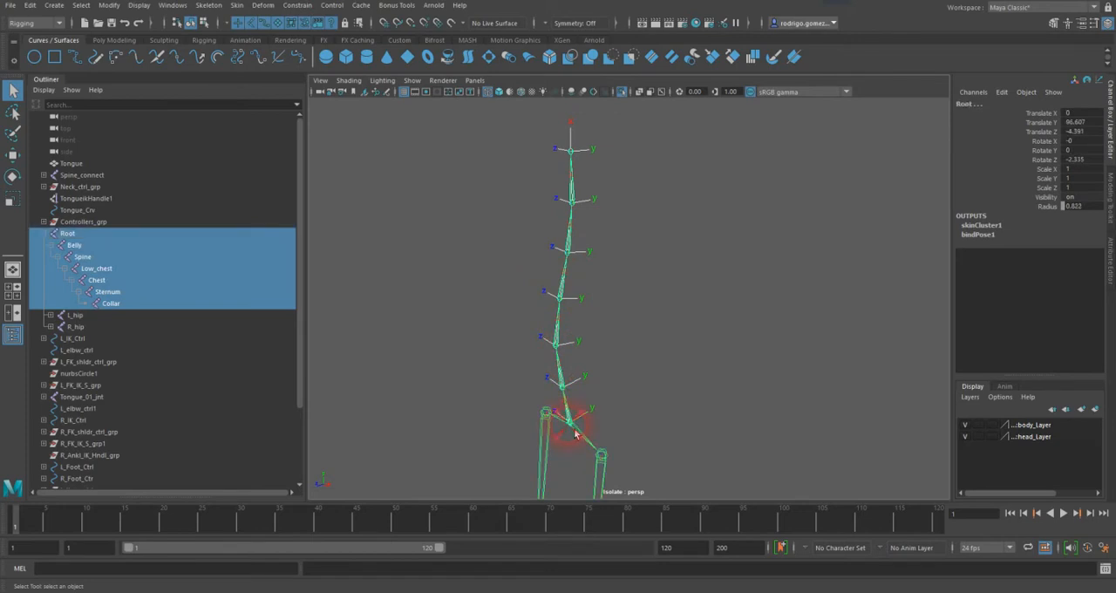
pyautogui.click(209, 6)
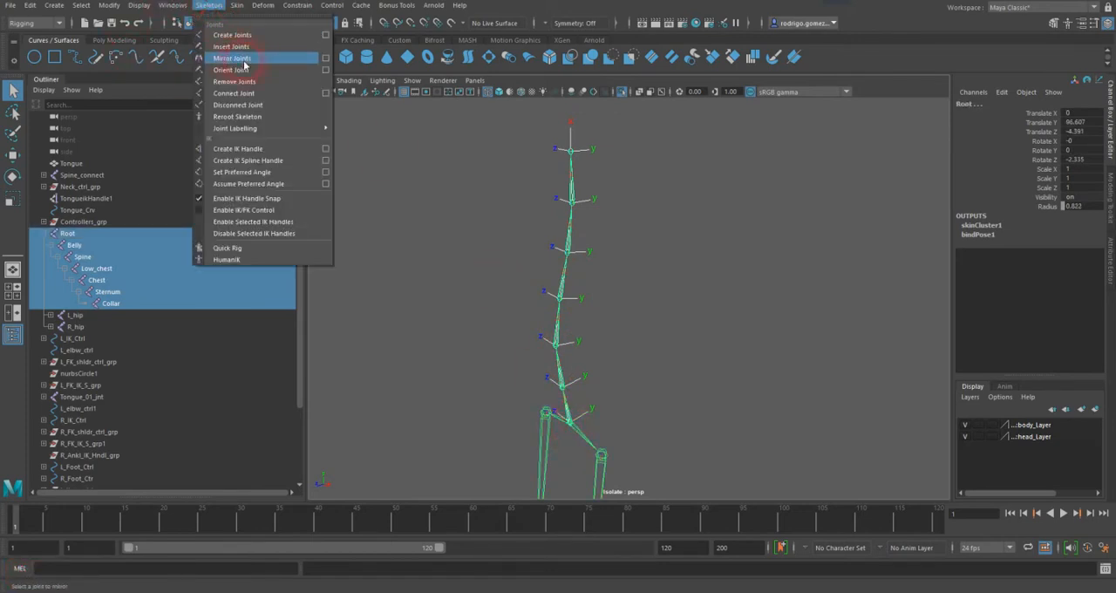
pyautogui.click(326, 70)
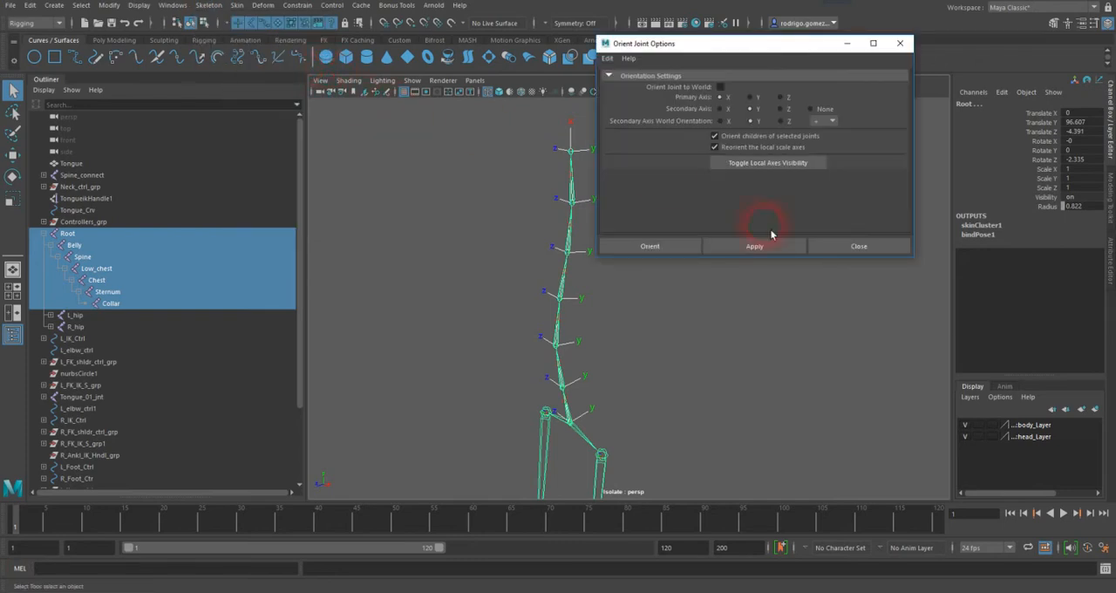
pyautogui.click(749, 164)
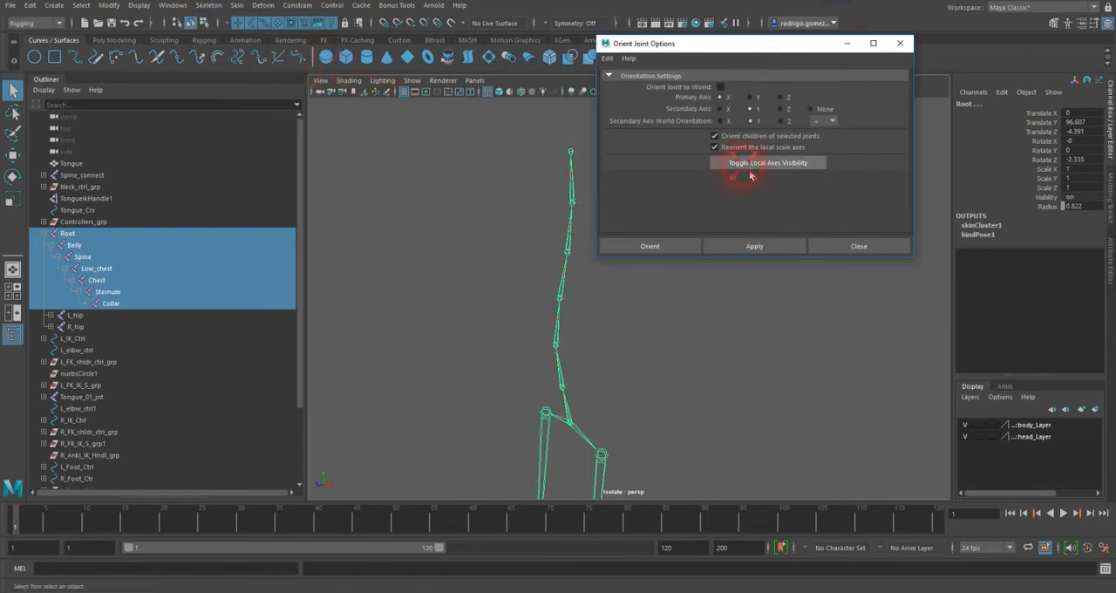
pyautogui.click(865, 251)
pyautogui.click(722, 261)
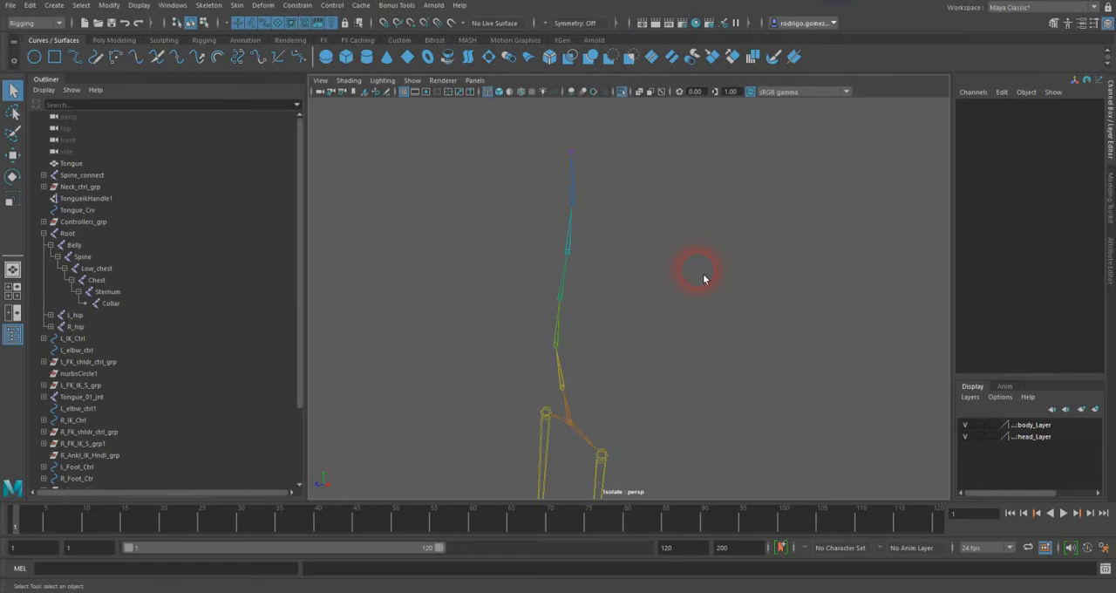
# Step: Select the Collar joint at the upper end of the isolated spine chain
pyautogui.keyDown('alt'); pyautogui.moveTo(702, 275); pyautogui.dragTo(654, 219, button='middle'); pyautogui.keyUp('alt')
pyautogui.keyDown('alt'); pyautogui.moveTo(654, 220); pyautogui.dragTo(673, 238); pyautogui.keyUp('alt')
pyautogui.keyDown('alt'); pyautogui.moveTo(673, 238); pyautogui.dragTo(700, 253, button='middle'); pyautogui.keyUp('alt')
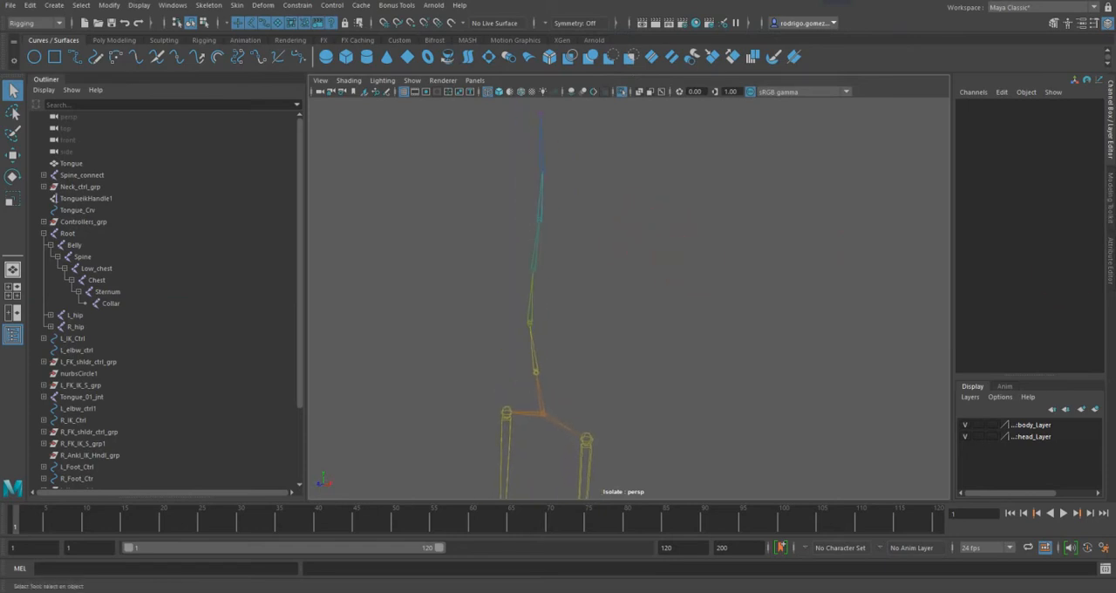
pyautogui.press('alt')
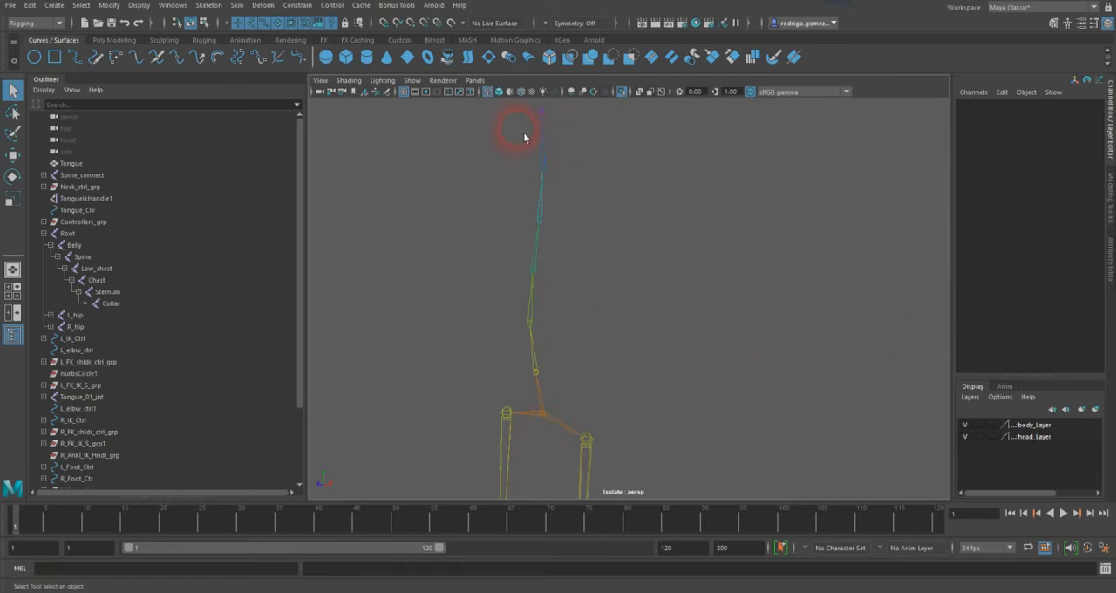
pyautogui.click(543, 119)
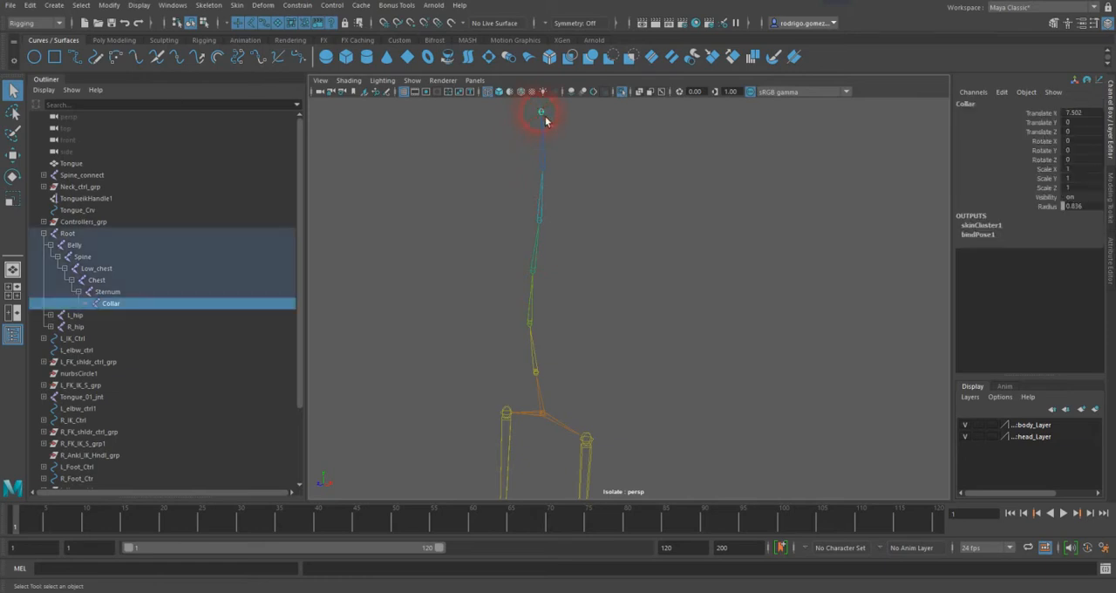
# Step: Clear the joint selection and turn off isolation to show the whole character
pyautogui.keyDown('alt'); pyautogui.moveTo(640, 181); pyautogui.dragTo(649, 191, button='middle'); pyautogui.keyUp('alt')
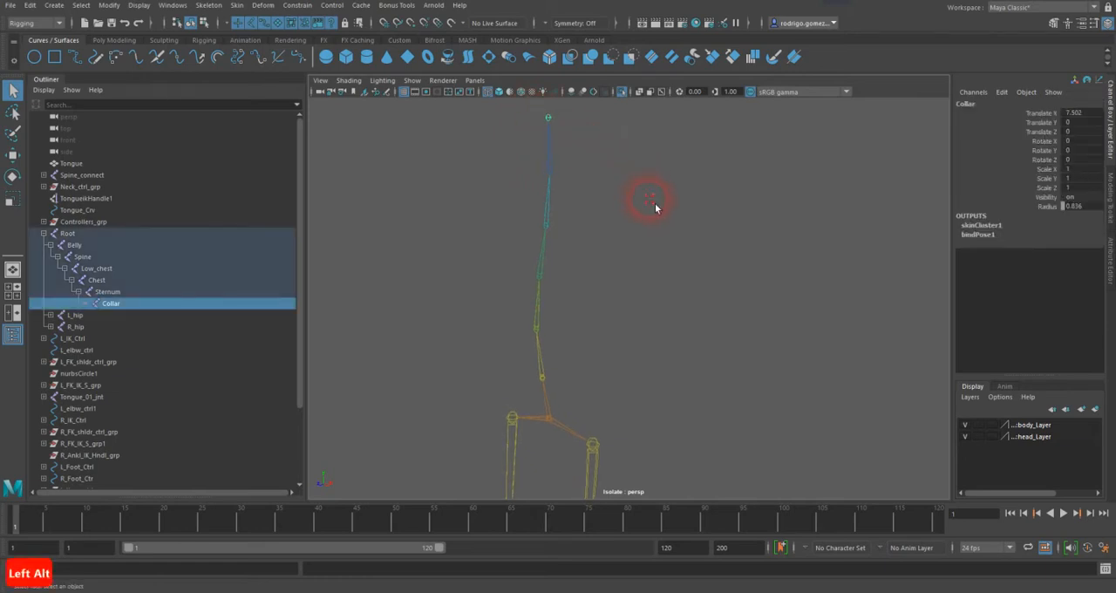
pyautogui.click(654, 204)
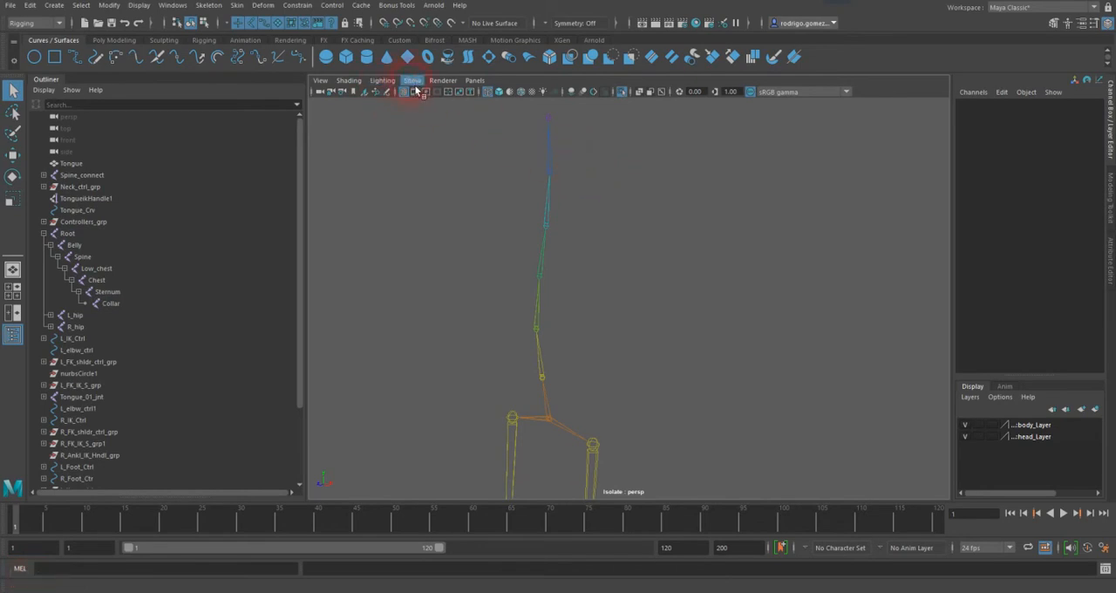
pyautogui.click(423, 200)
pyautogui.hotkey('shift', 'i')
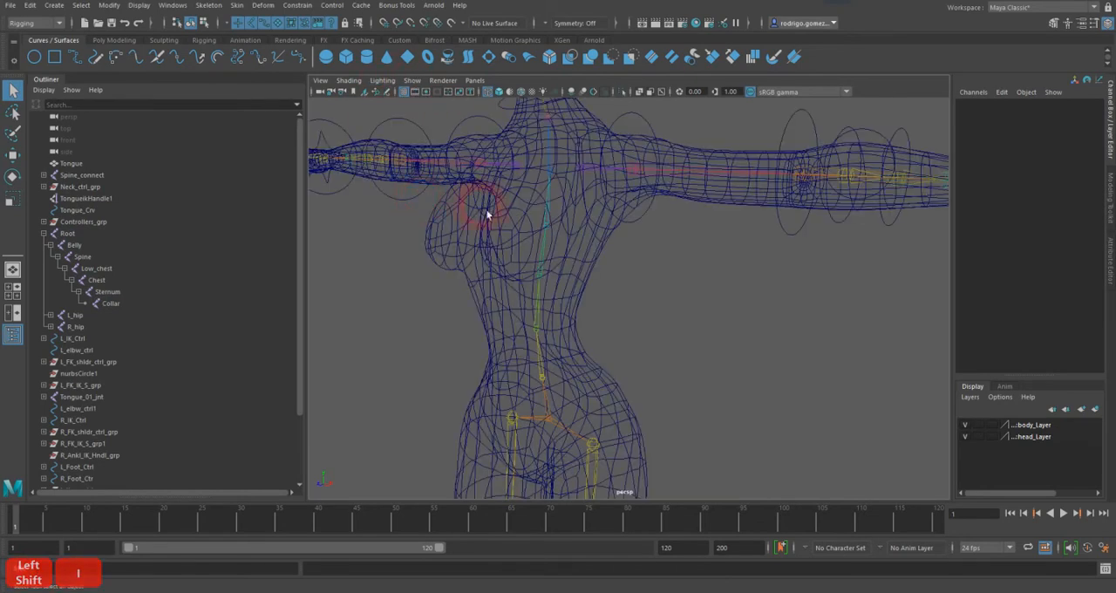
pyautogui.keyDown('alt'); pyautogui.moveTo(544, 205); pyautogui.dragTo(548, 221, button='middle'); pyautogui.keyUp('alt')
pyautogui.keyDown('alt'); pyautogui.moveTo(545, 222); pyautogui.dragTo(568, 212); pyautogui.keyUp('alt')
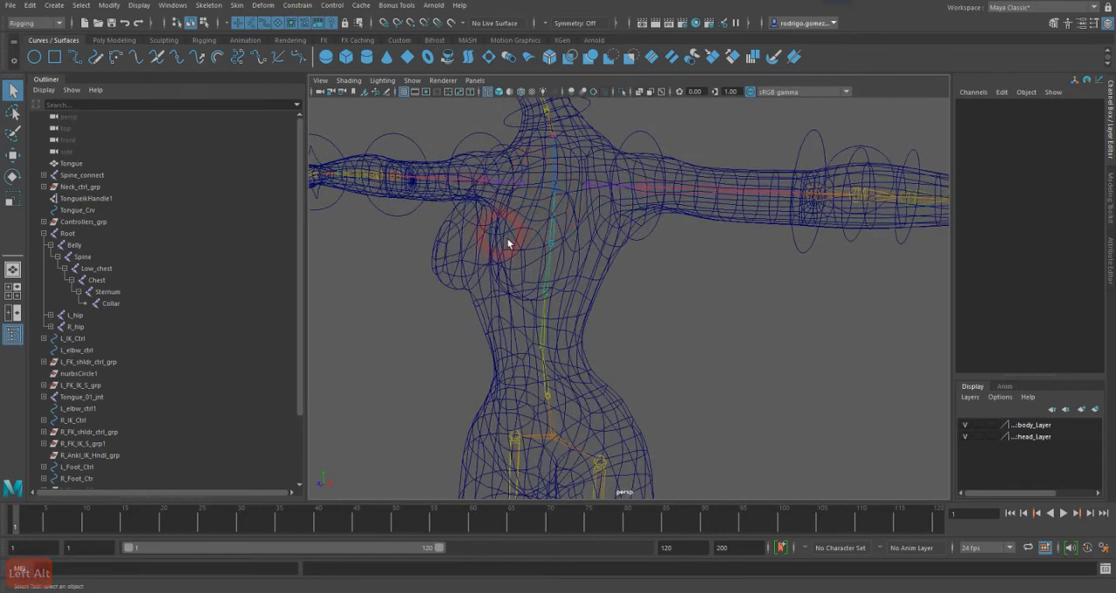
# Step: Set the IK Spline Handle tool's number of spans to 3 and return to the Select tool
pyautogui.click(211, 5)
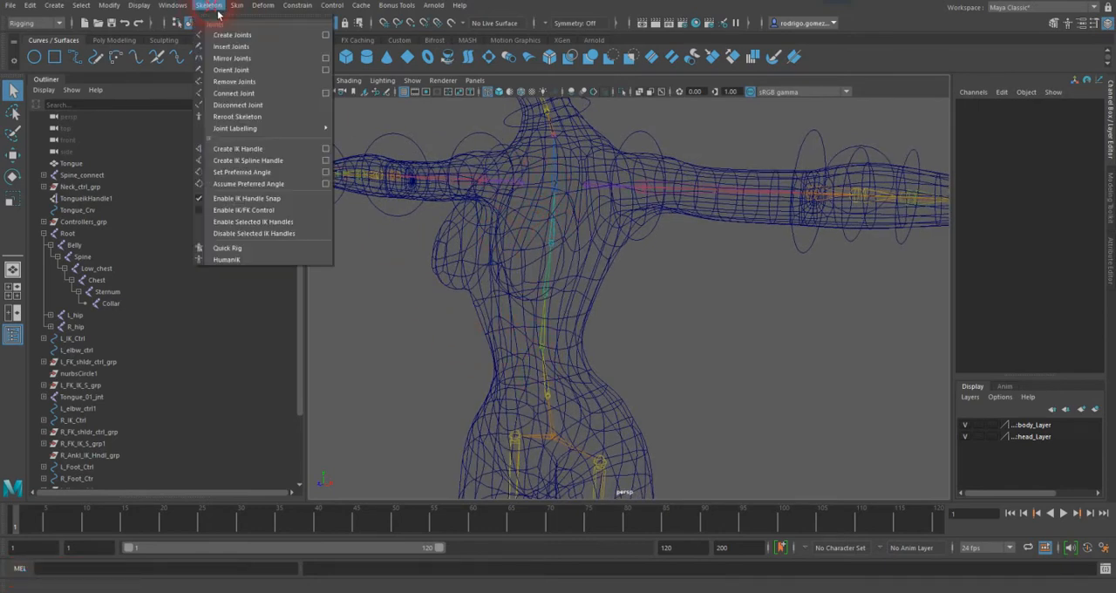
pyautogui.click(326, 161)
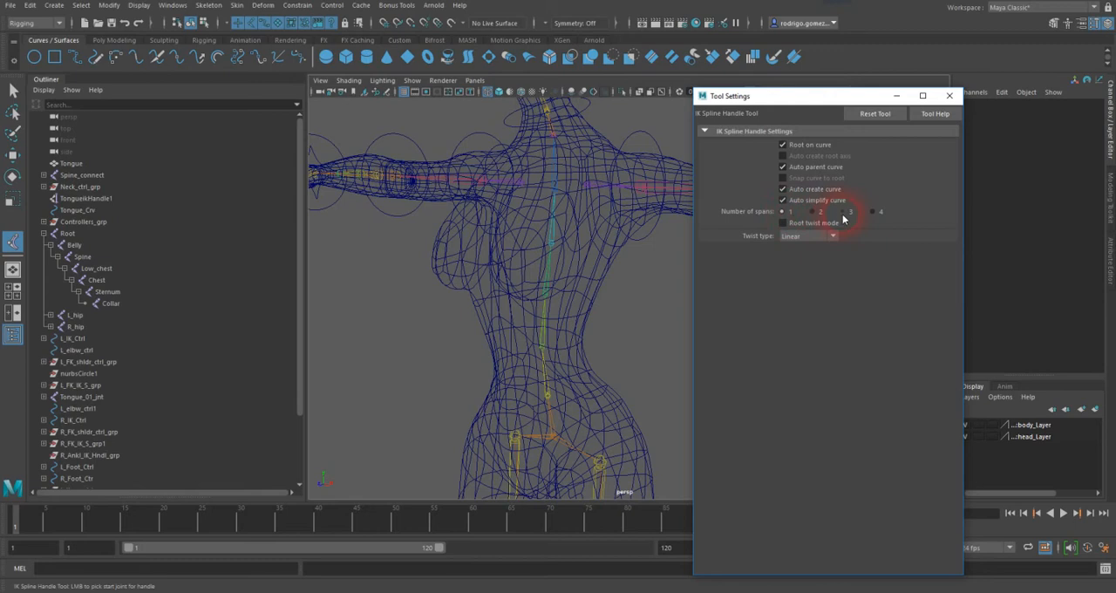
pyautogui.click(783, 214)
pyautogui.click(781, 215)
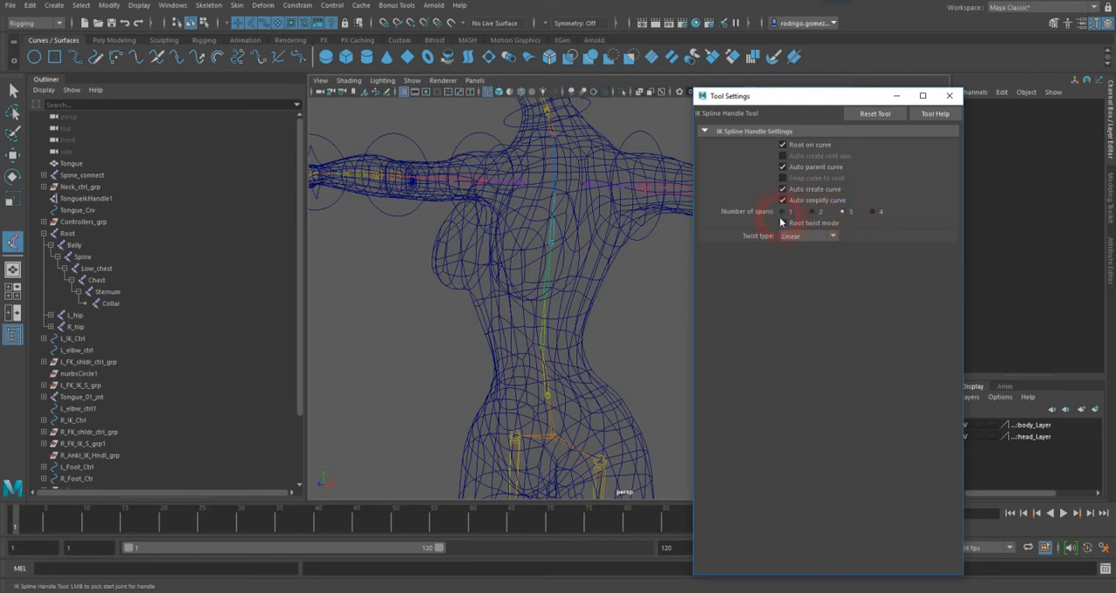
pyautogui.click(696, 364)
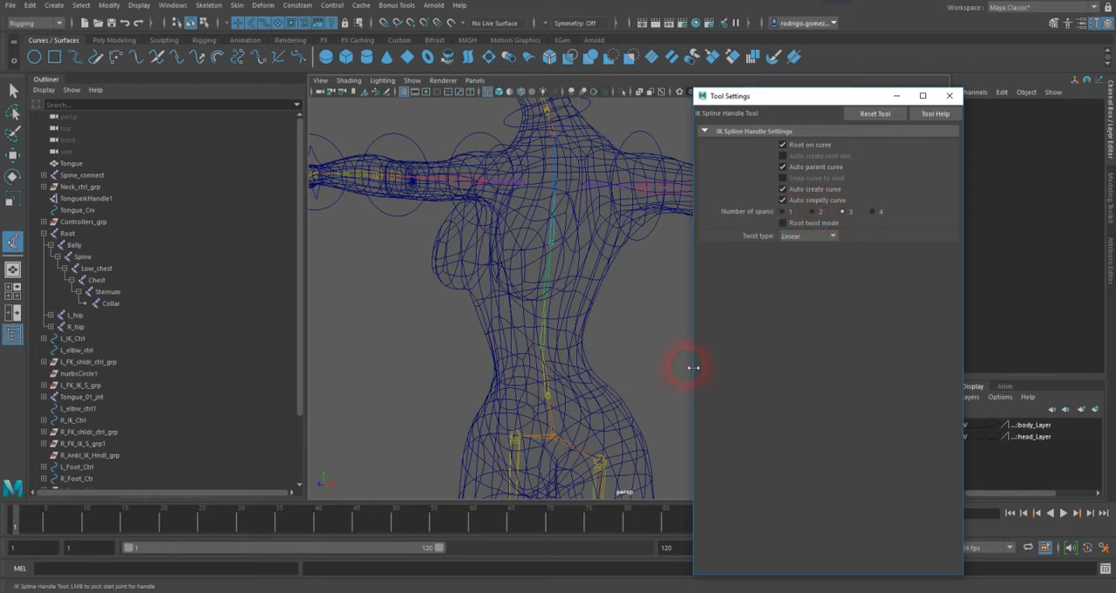
pyautogui.click(560, 124)
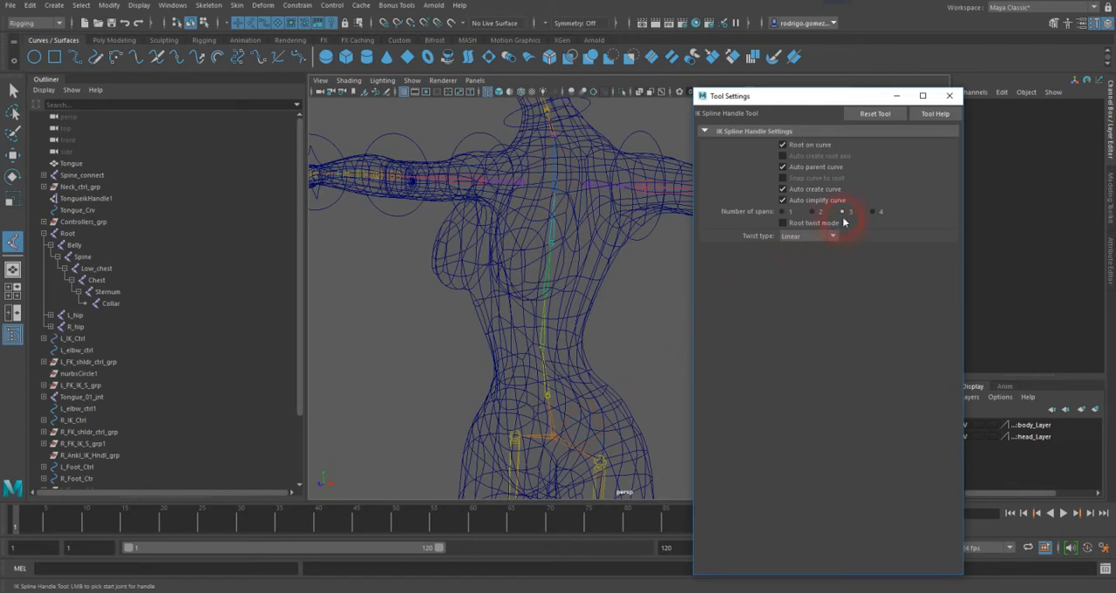
pyautogui.click(698, 294)
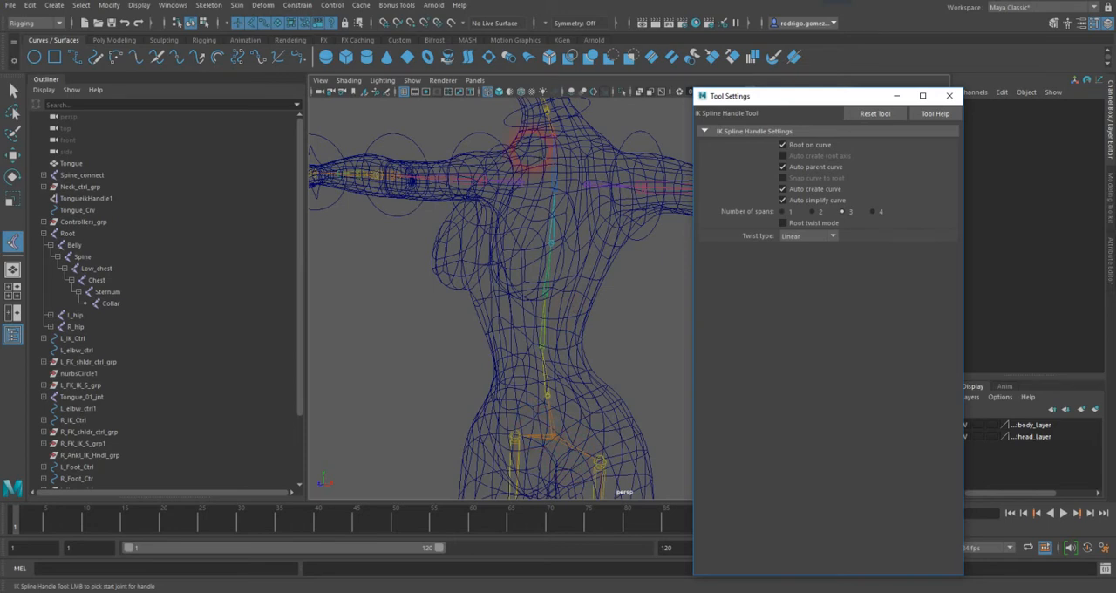
pyautogui.click(550, 397)
pyautogui.click(164, 96)
pyautogui.click(13, 90)
# Step: Select the Root joint together with the body mesh and isolate them in the viewport
pyautogui.click(393, 339)
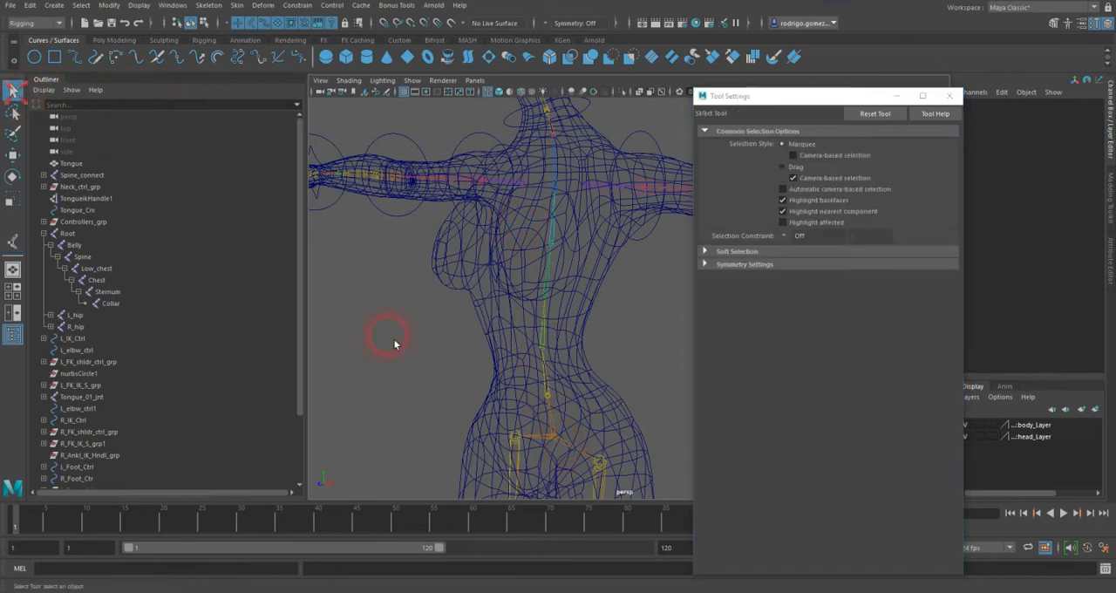
pyautogui.click(557, 443)
pyautogui.keyDown('shift'); pyautogui.click(573, 370); pyautogui.keyUp('shift')
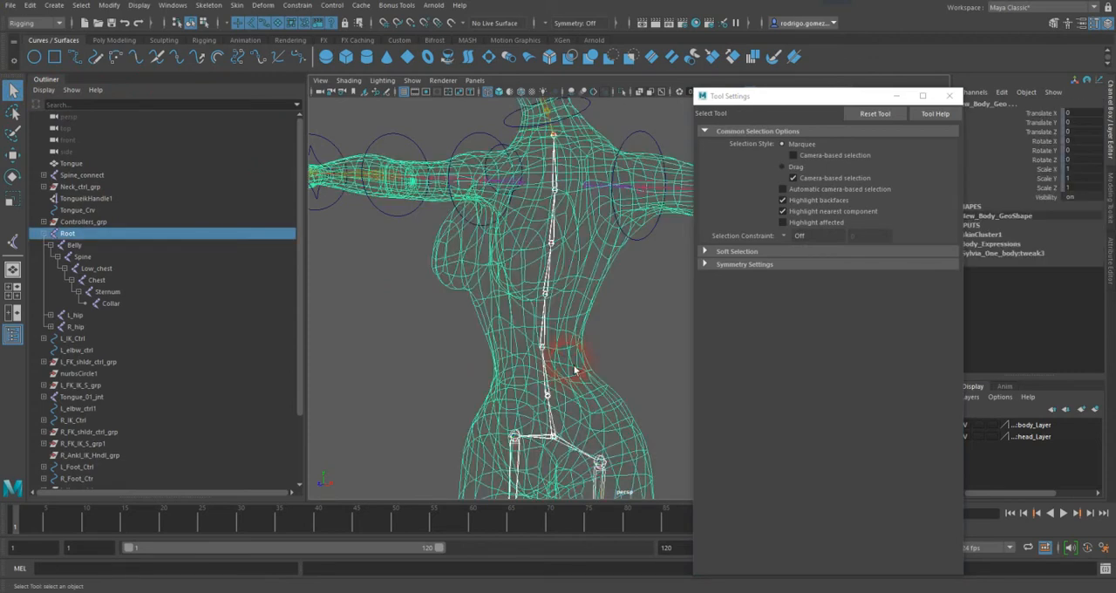
pyautogui.click(654, 318)
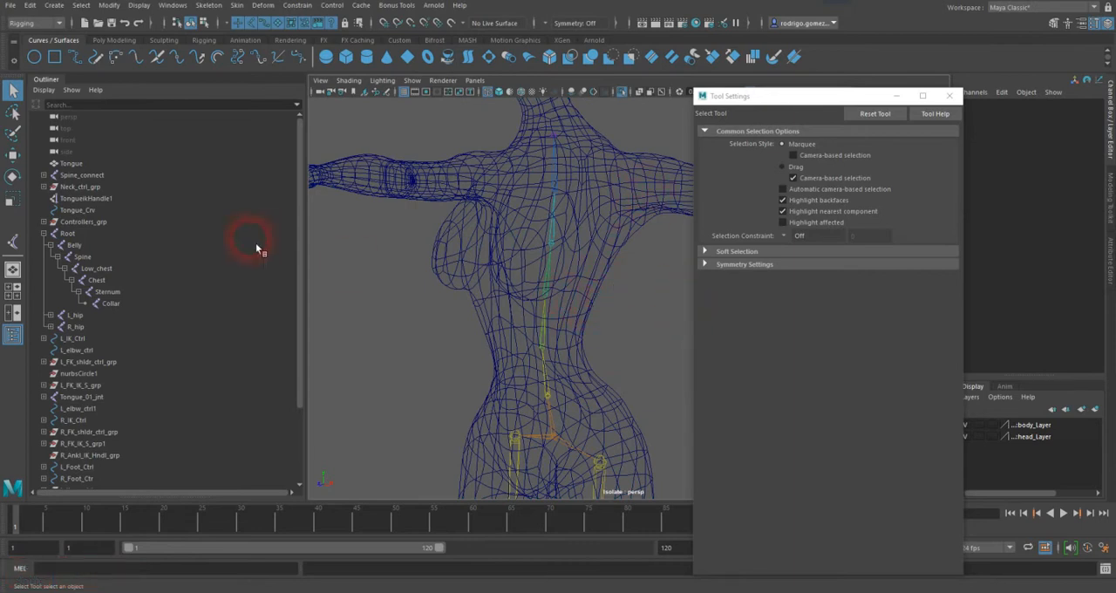
# Step: Try an IK spline handle from the Root joint to the Collar joint, inspect it from the side and undo it
pyautogui.click(243, 7)
pyautogui.click(255, 166)
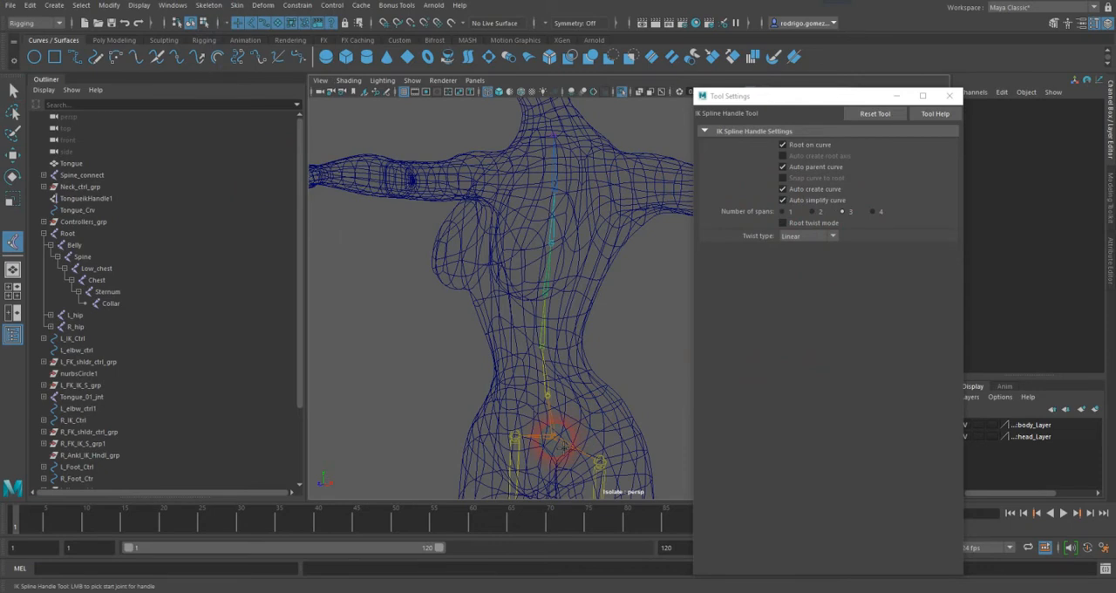
pyautogui.click(555, 438)
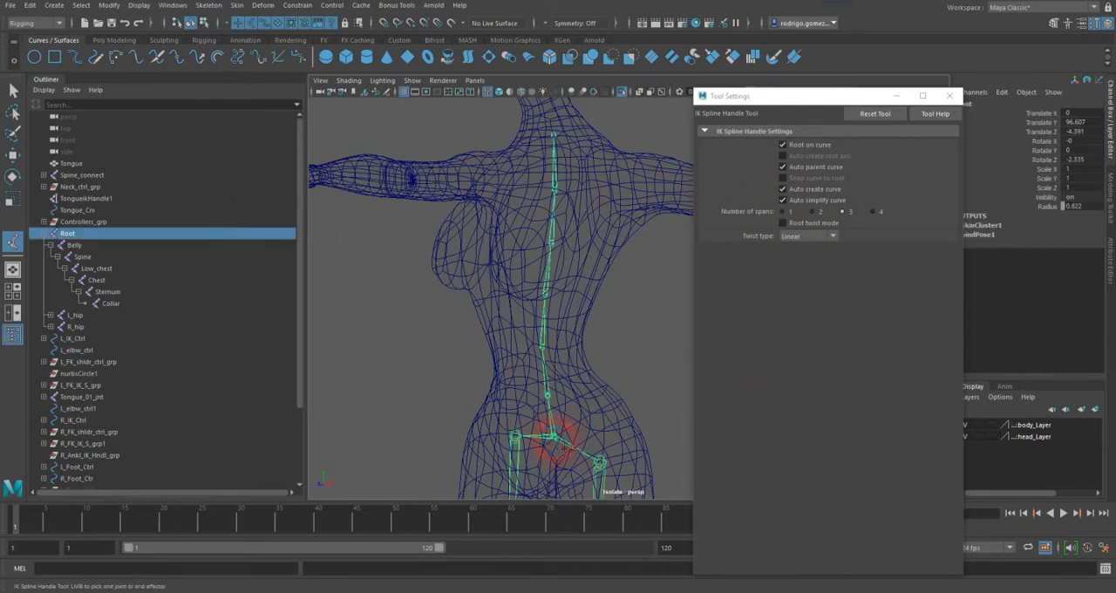
pyautogui.click(554, 137)
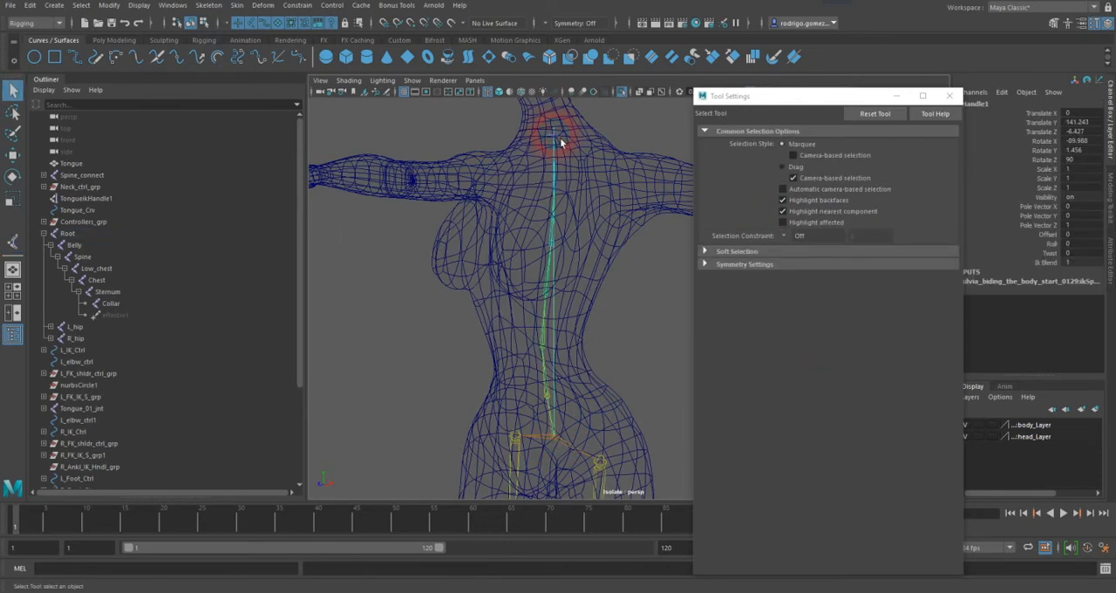
pyautogui.keyDown('alt'); pyautogui.moveTo(627, 245); pyautogui.dragTo(579, 274); pyautogui.keyUp('alt')
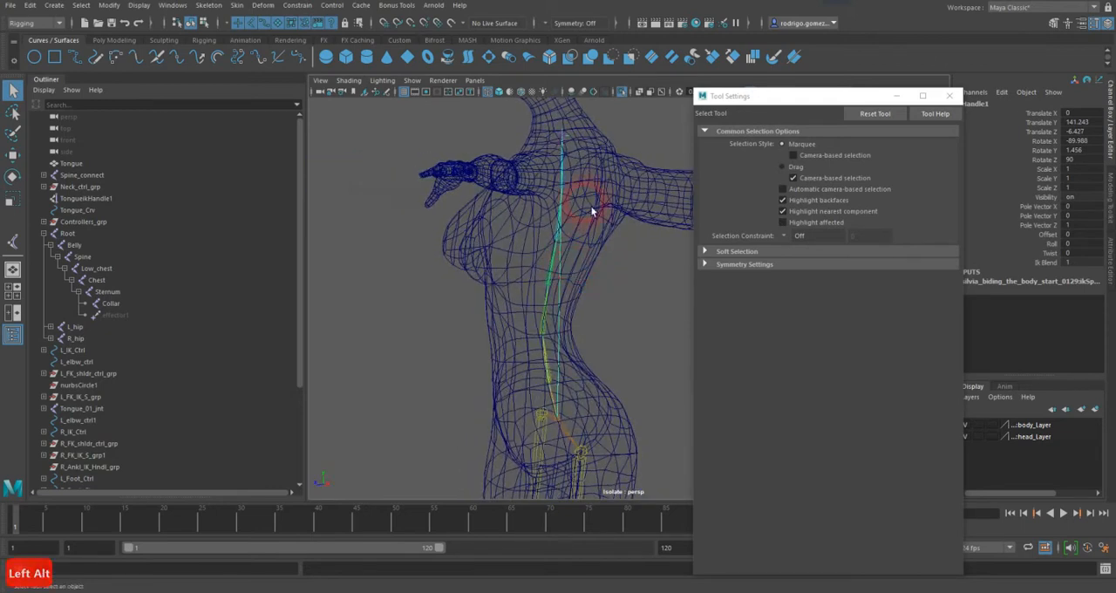
pyautogui.hotkey('ctrl', 'z')
pyautogui.hotkey('ctrl', 'z')
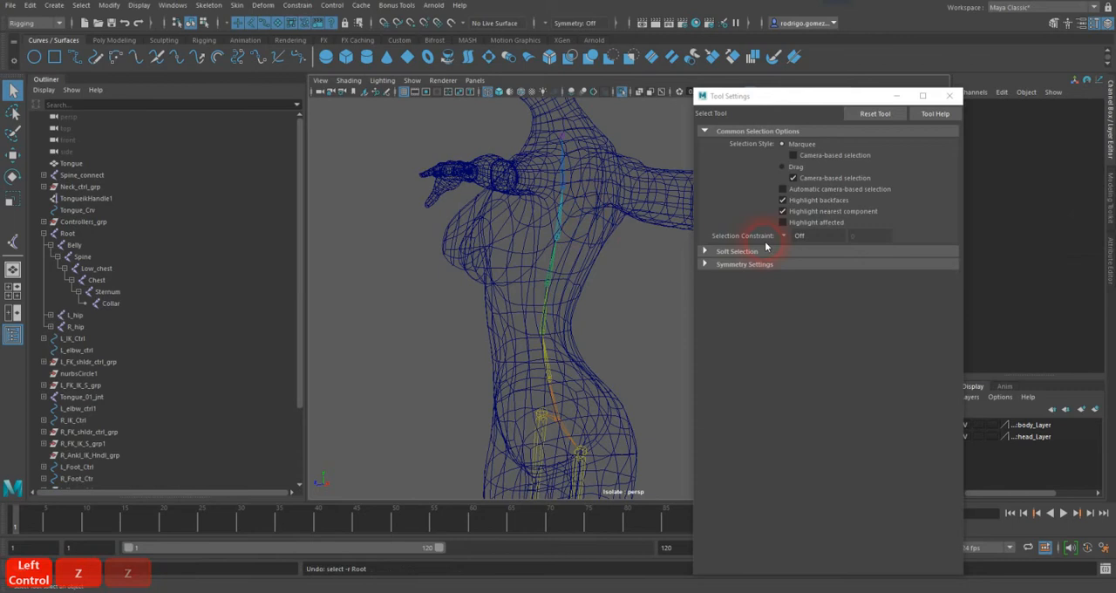
# Step: Create an IK spline handle from the Root joint to the Collar joint and close the tool settings
pyautogui.click(12, 241)
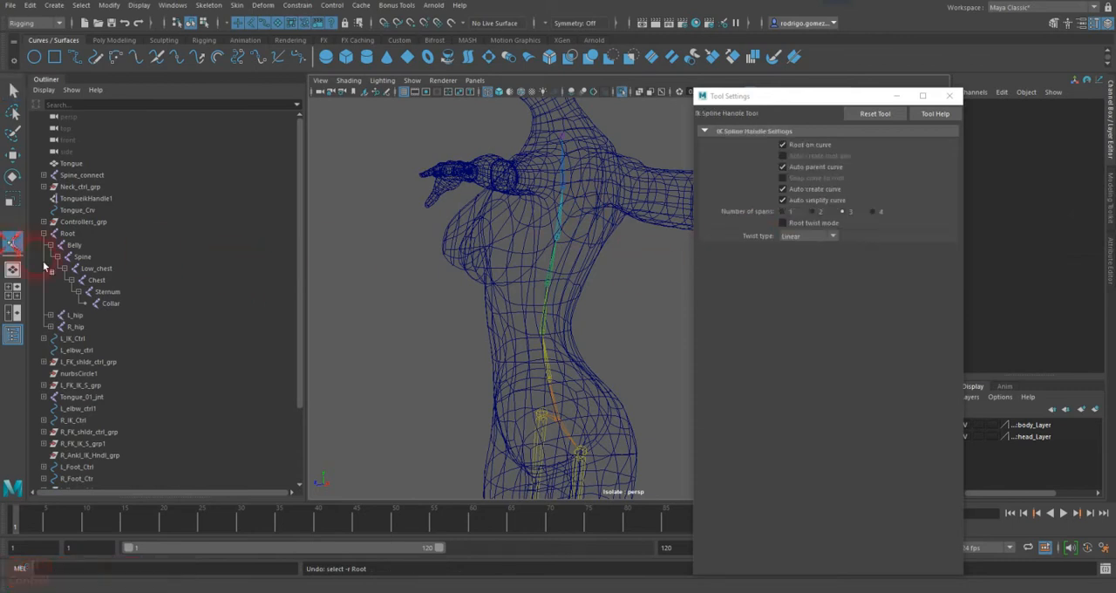
pyautogui.click(562, 427)
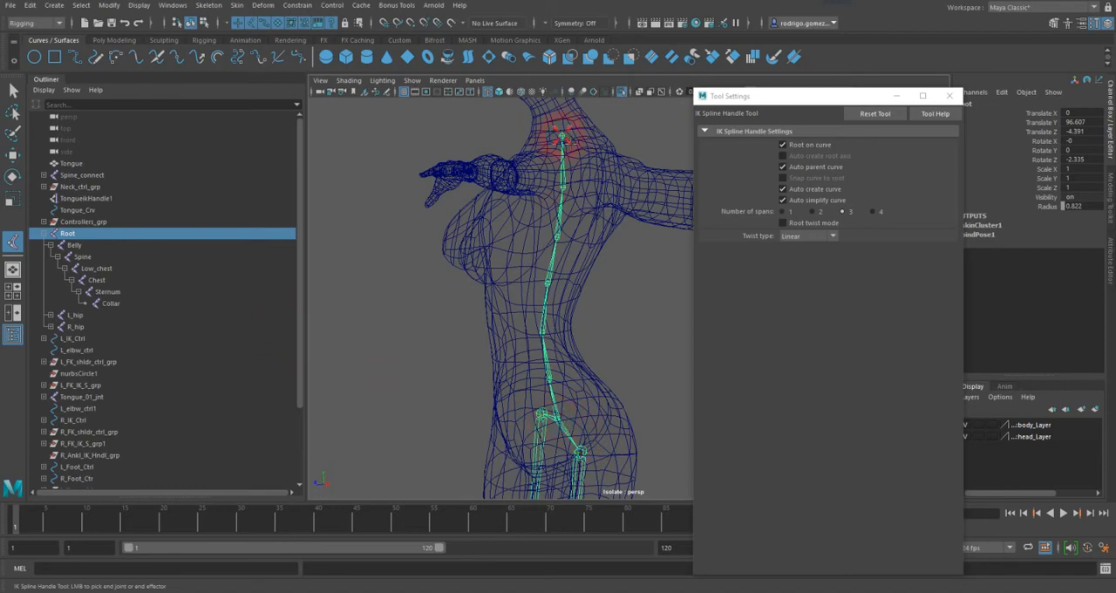
pyautogui.click(562, 137)
pyautogui.keyDown('alt'); pyautogui.moveTo(527, 177); pyautogui.dragTo(618, 199); pyautogui.keyUp('alt')
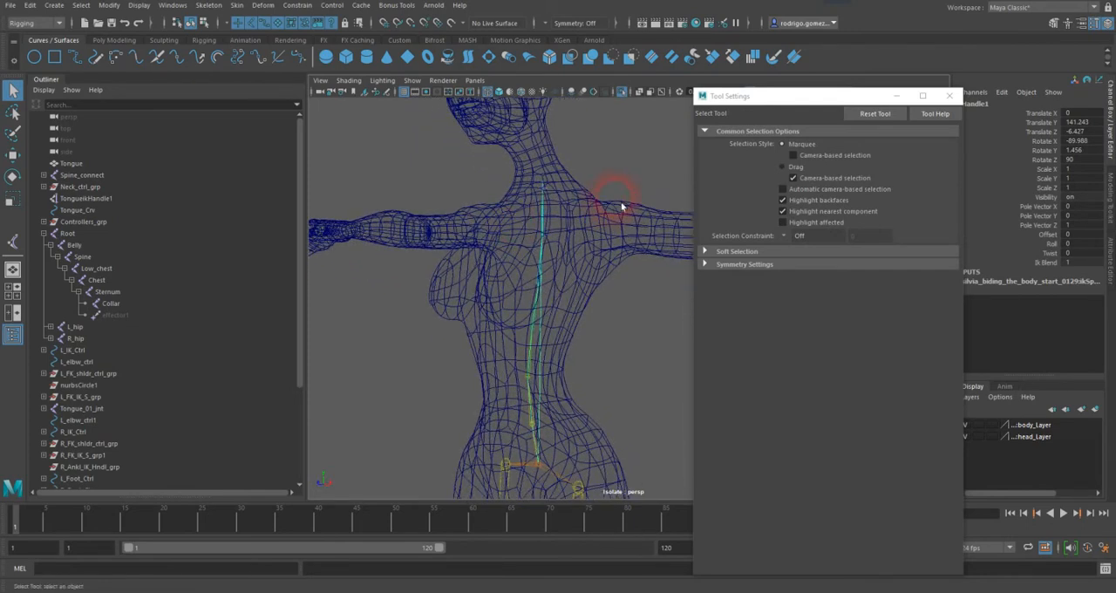
pyautogui.click(949, 96)
# Step: Deselect the new IK handle and turn off isolation to bring back the full rig
pyautogui.keyDown('alt'); pyautogui.moveTo(740, 224); pyautogui.dragTo(590, 326); pyautogui.keyUp('alt')
pyautogui.keyDown('alt'); pyautogui.moveTo(568, 193); pyautogui.dragTo(598, 257); pyautogui.keyUp('alt')
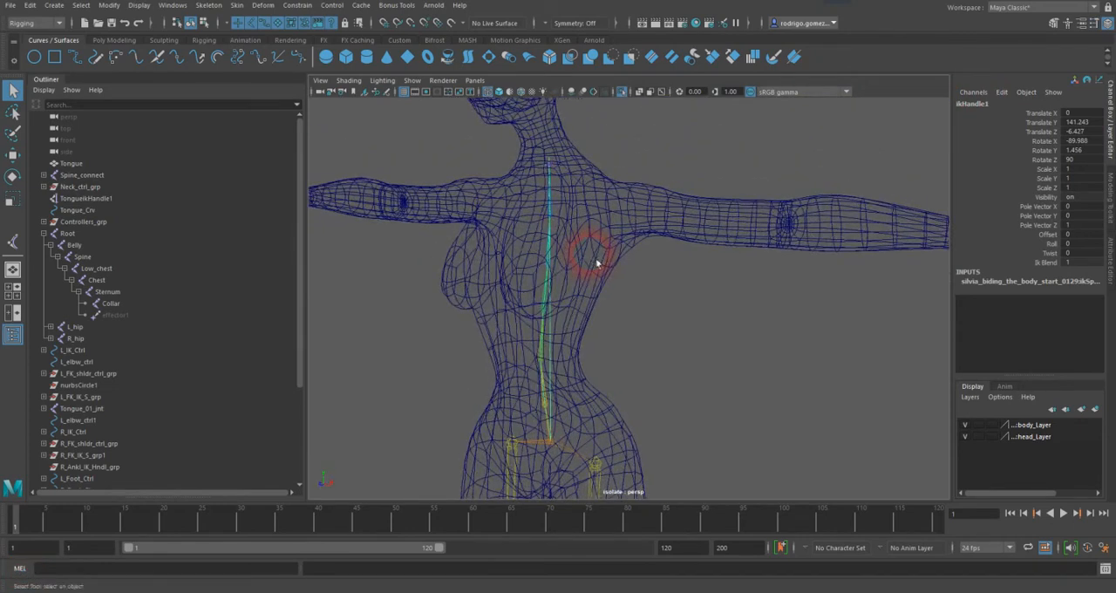
pyautogui.click(459, 159)
pyautogui.hotkey('shift', 'i')
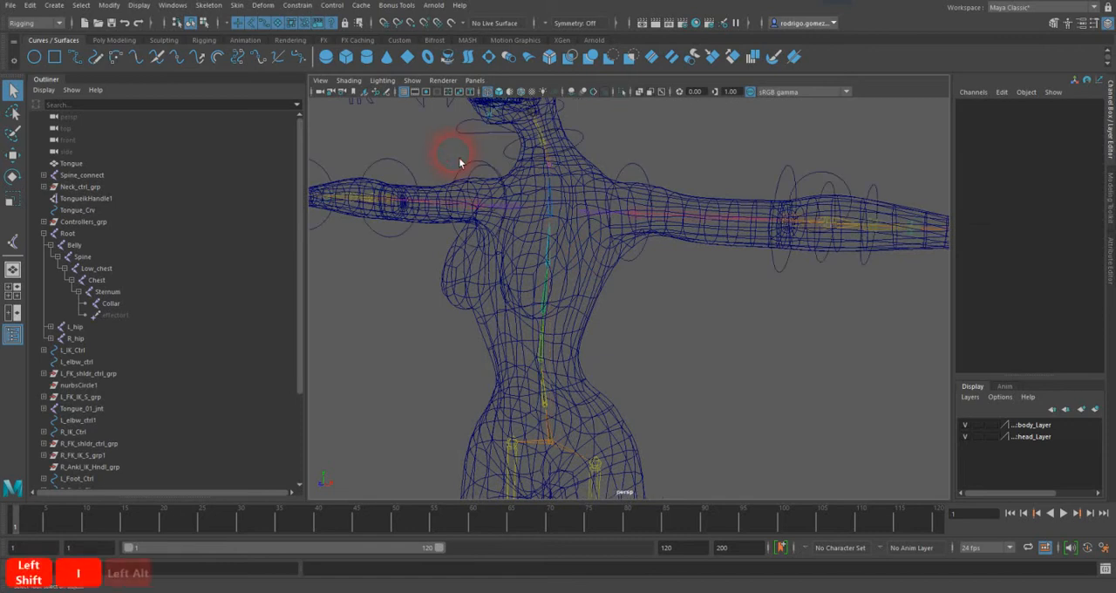
# Step: Locate the spine's new IK handle, its curve and its effector in the scene hierarchy, selecting each in turn
pyautogui.click(590, 218)
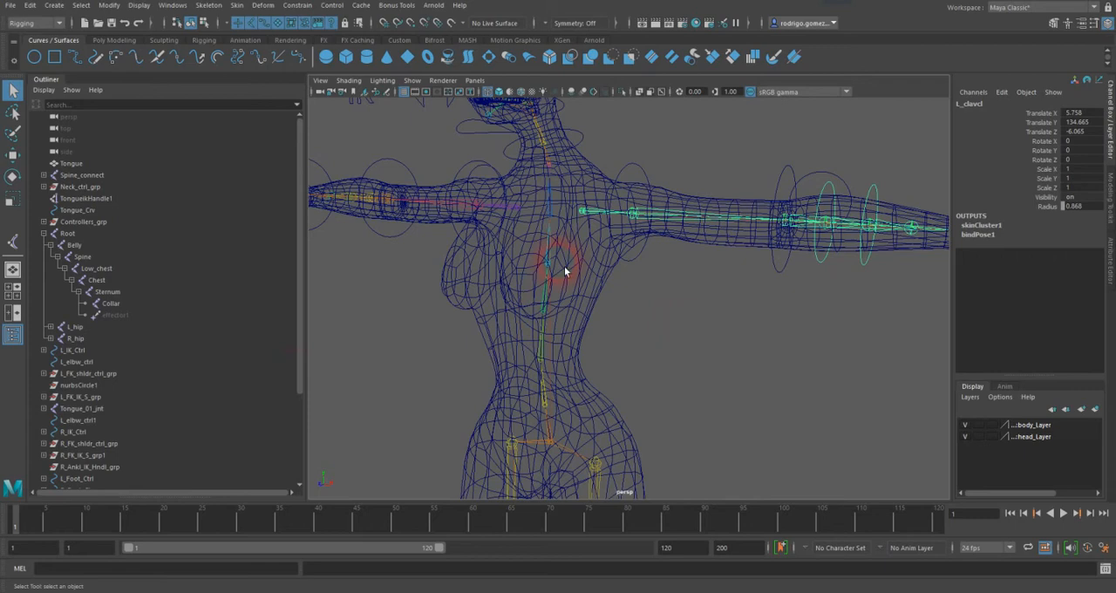
pyautogui.scroll(-4, 304, 390)
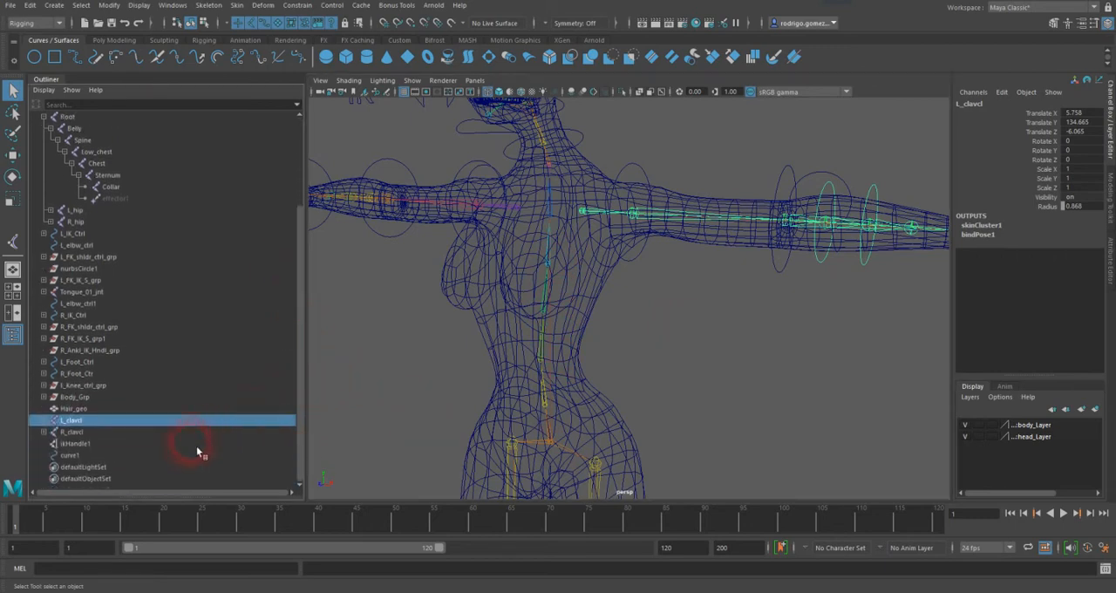
pyautogui.click(77, 445)
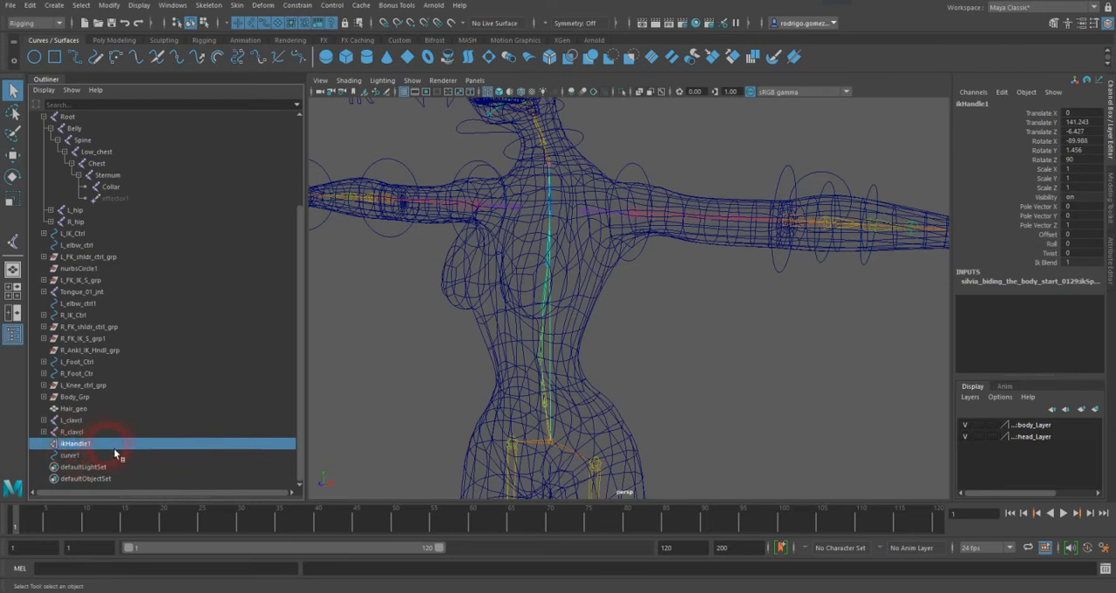
pyautogui.click(80, 457)
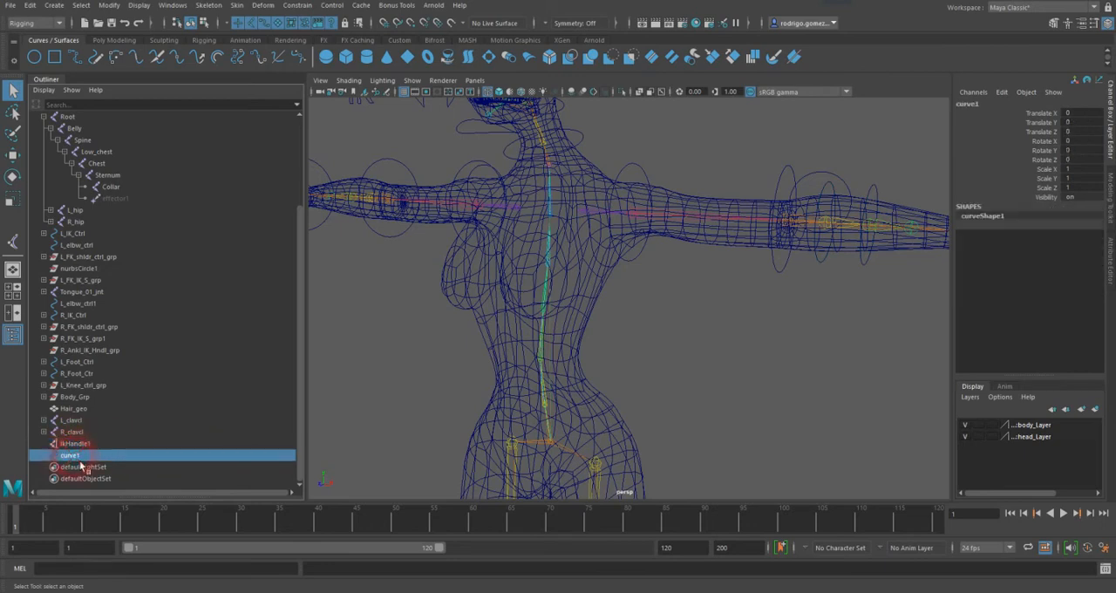
pyautogui.click(118, 201)
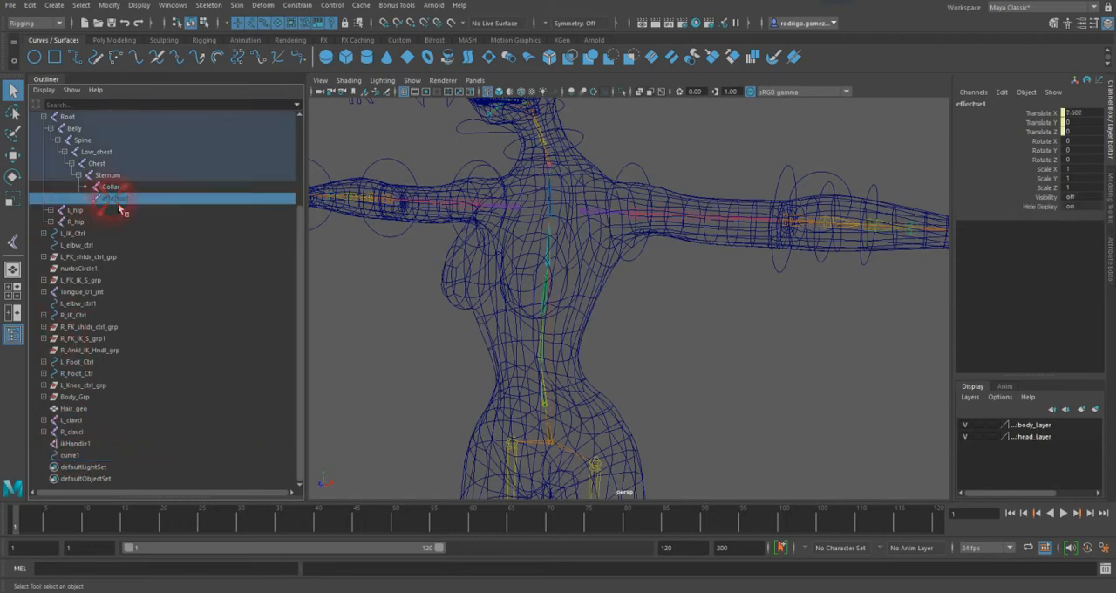
# Step: Rename the spine's IK handle to IK_Spine_Hndl
pyautogui.click(76, 444)
pyautogui.doubleClick(75, 445)
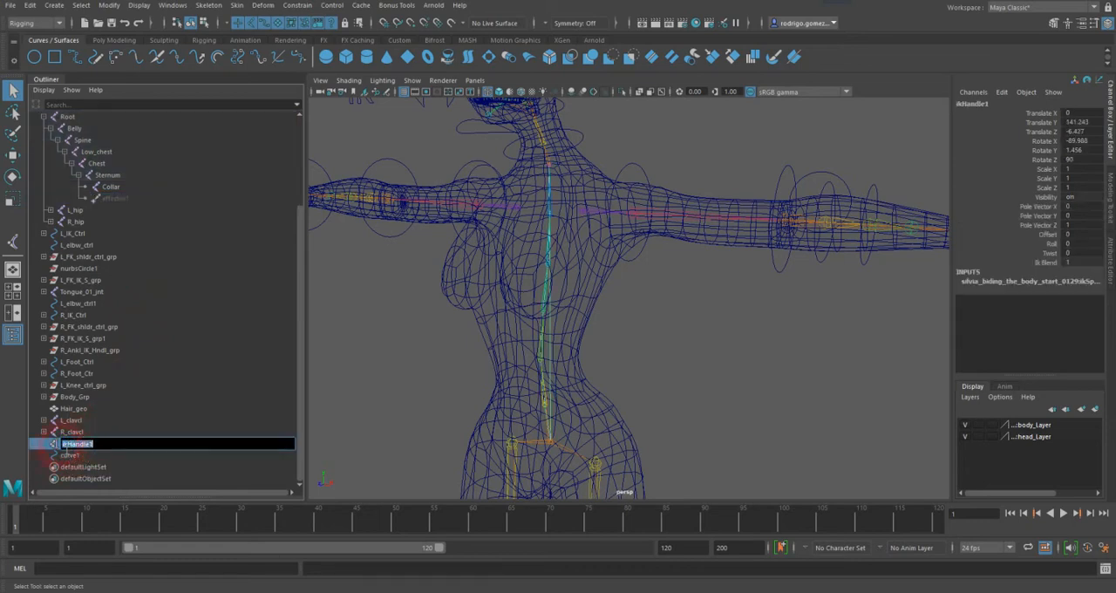
pyautogui.click(180, 447)
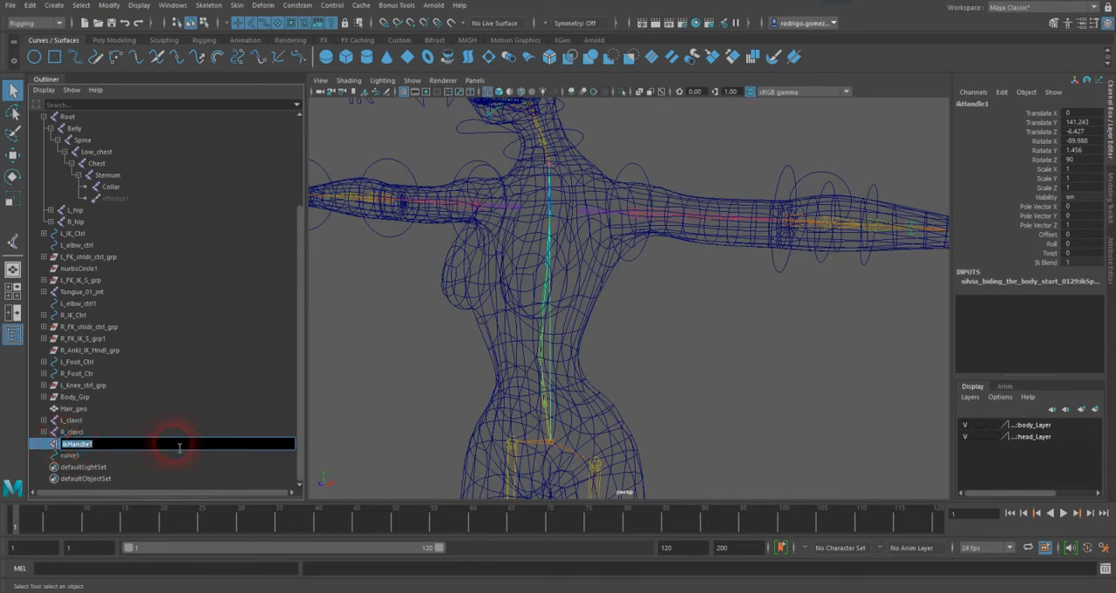
pyautogui.write('IK_Spi')
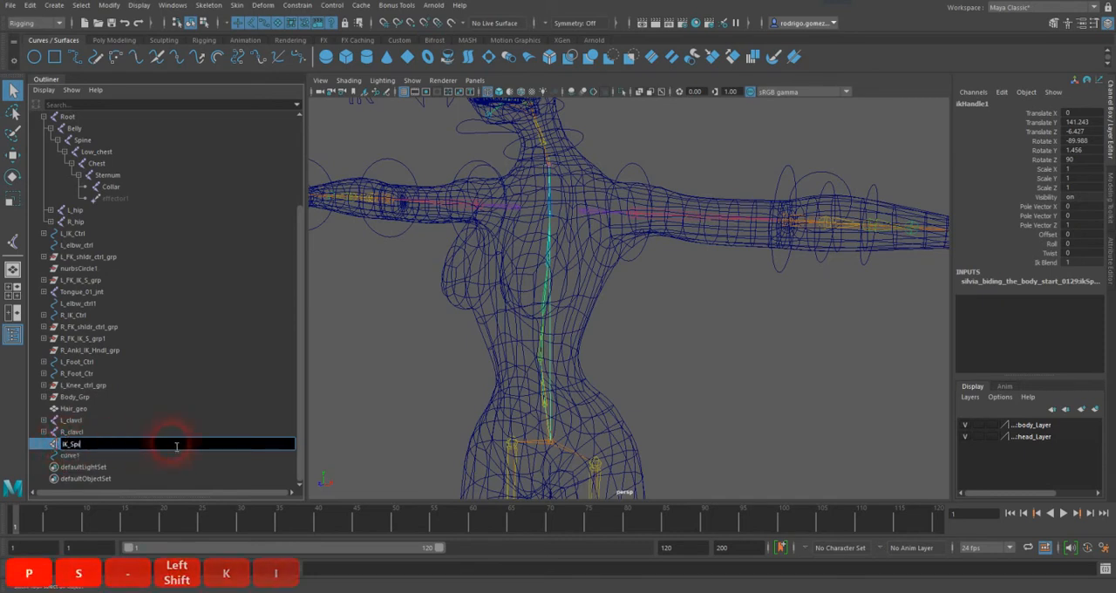
pyautogui.write('ne_')
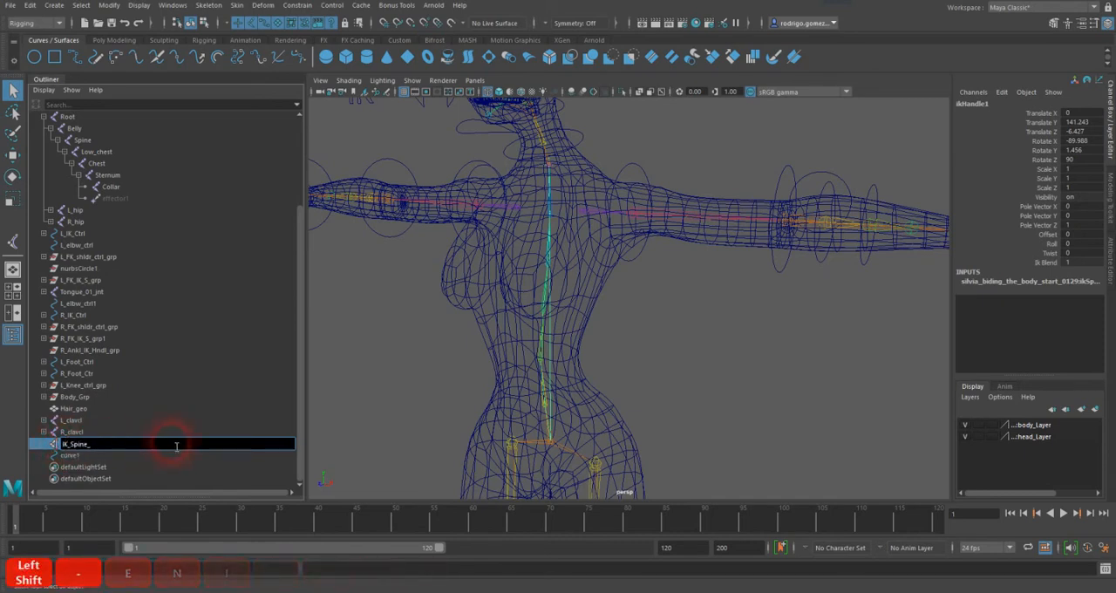
pyautogui.write('Hndl')
pyautogui.press('Return')
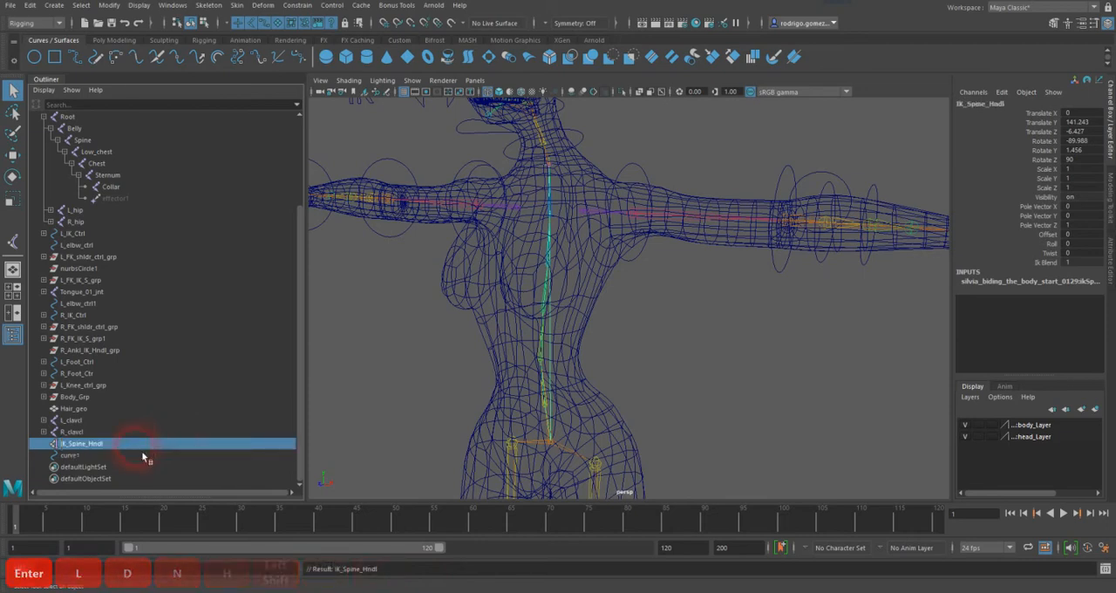
# Step: Rename the spline curve of the spine IK to IK_Spine_Crv
pyautogui.doubleClick(71, 455)
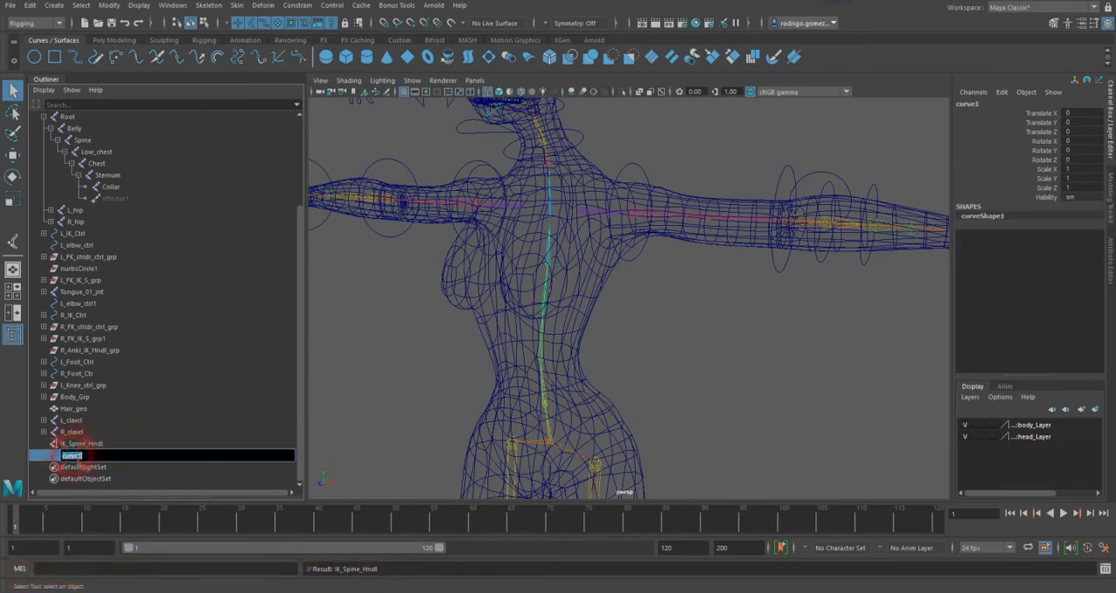
pyautogui.write('I')
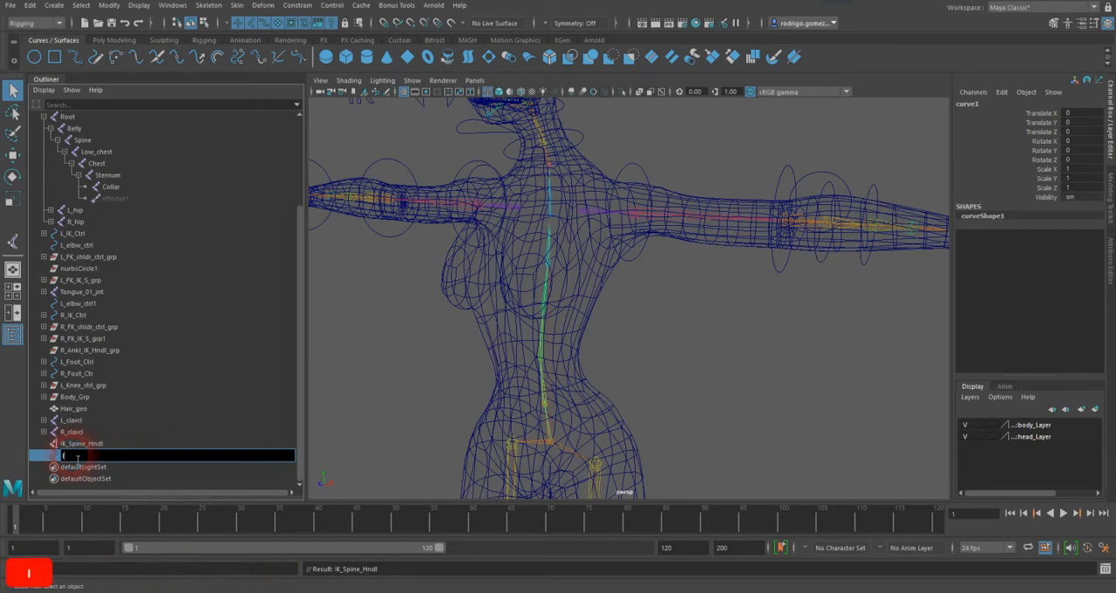
pyautogui.write('K_Spin')
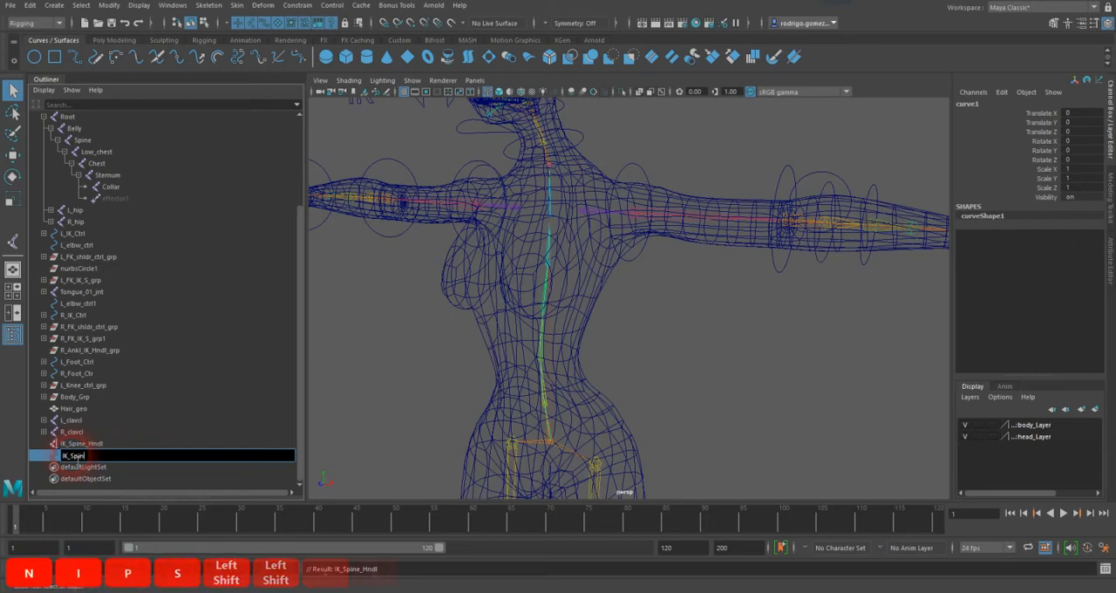
pyautogui.write('e_Ctv')
pyautogui.press('Return')
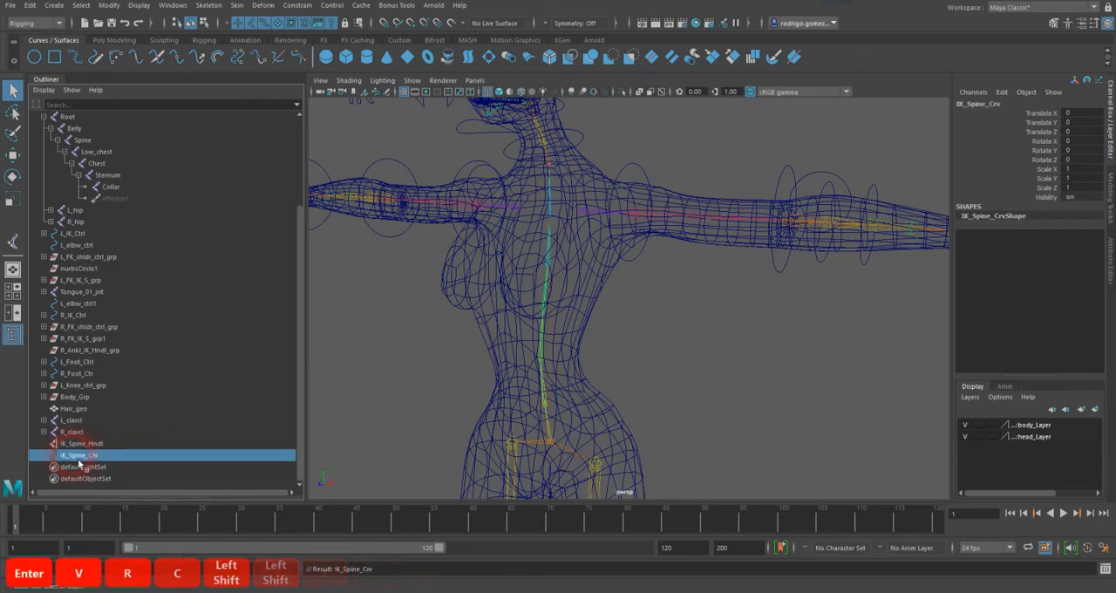
# Step: Rename the spine IK's effector under Sternum to IK_spine_effctr
pyautogui.doubleClick(116, 197)
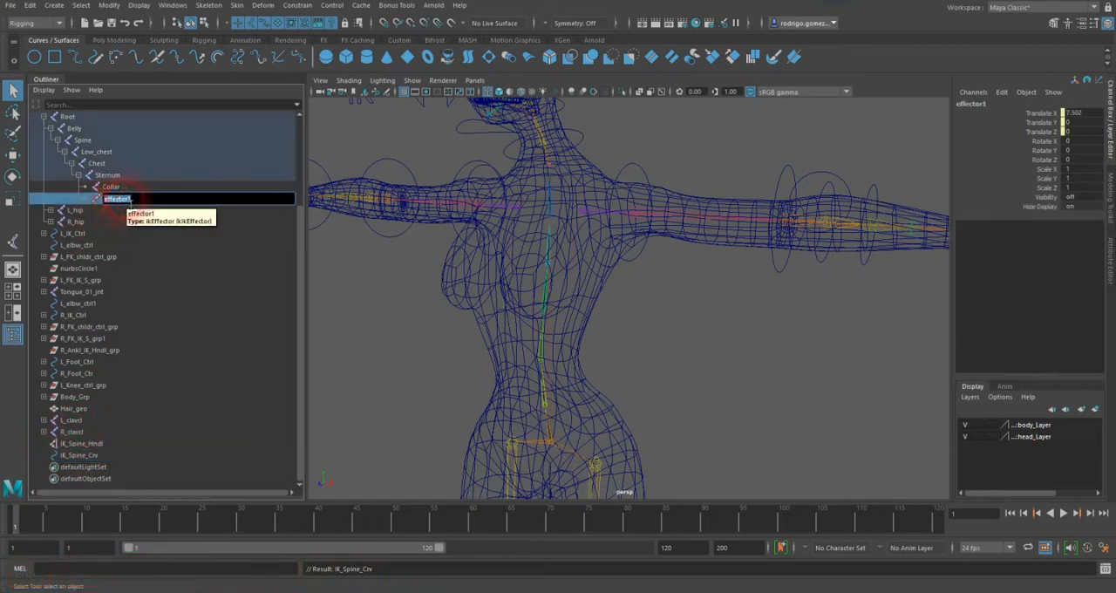
pyautogui.write('IK_Sp')
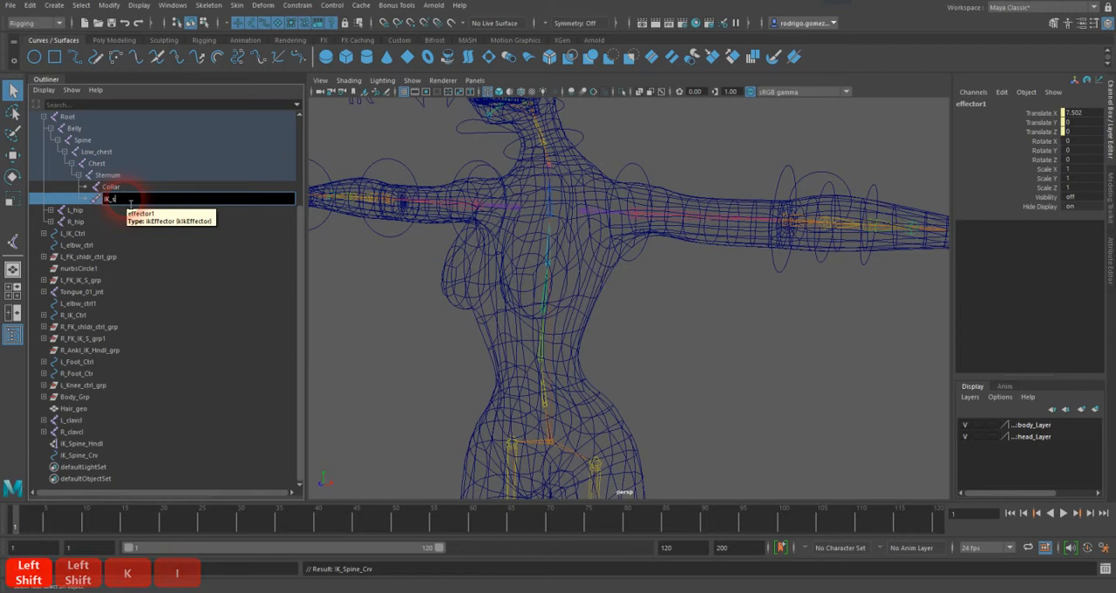
pyautogui.write('ine_eff')
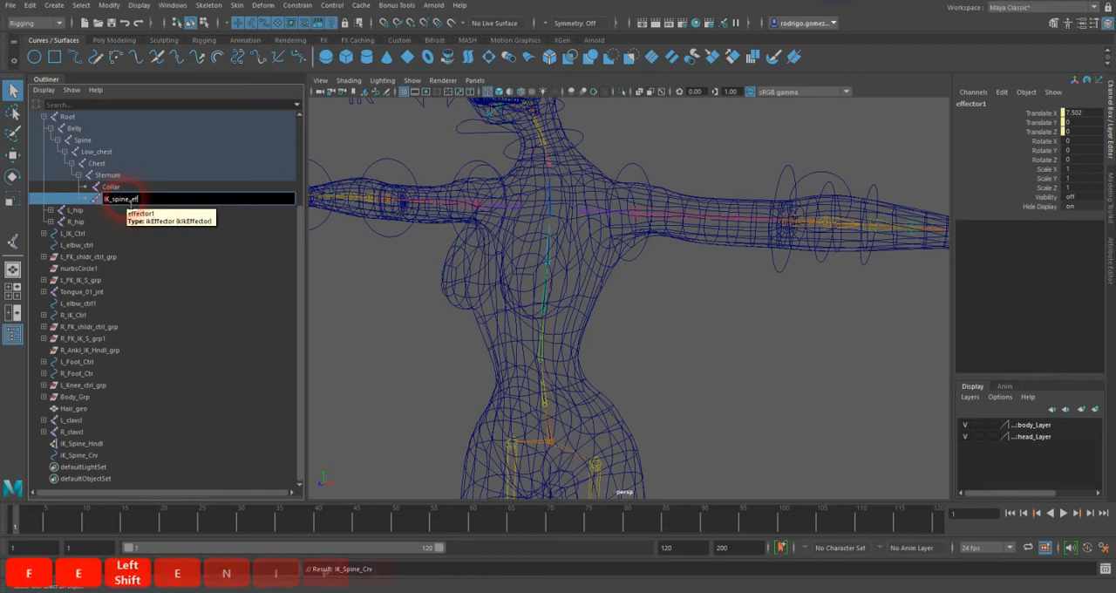
pyautogui.write('ctr')
pyautogui.press('Return')
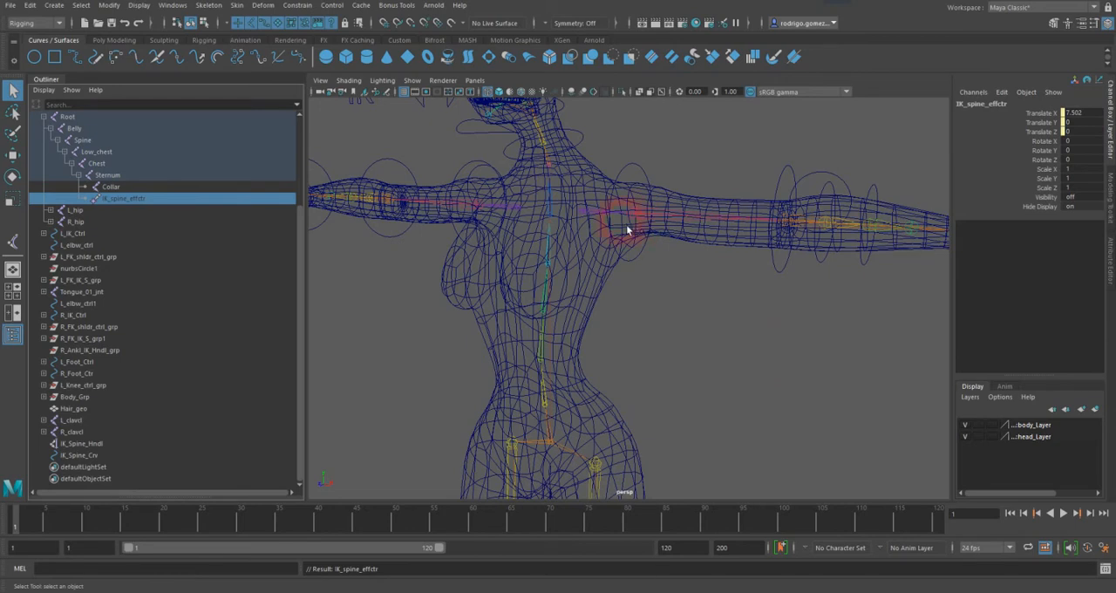
# Step: Parent the left clavicle joint L_clavcl to the Sternum joint
pyautogui.click(587, 212)
pyautogui.keyDown('shift'); pyautogui.click(555, 223); pyautogui.keyUp('shift')
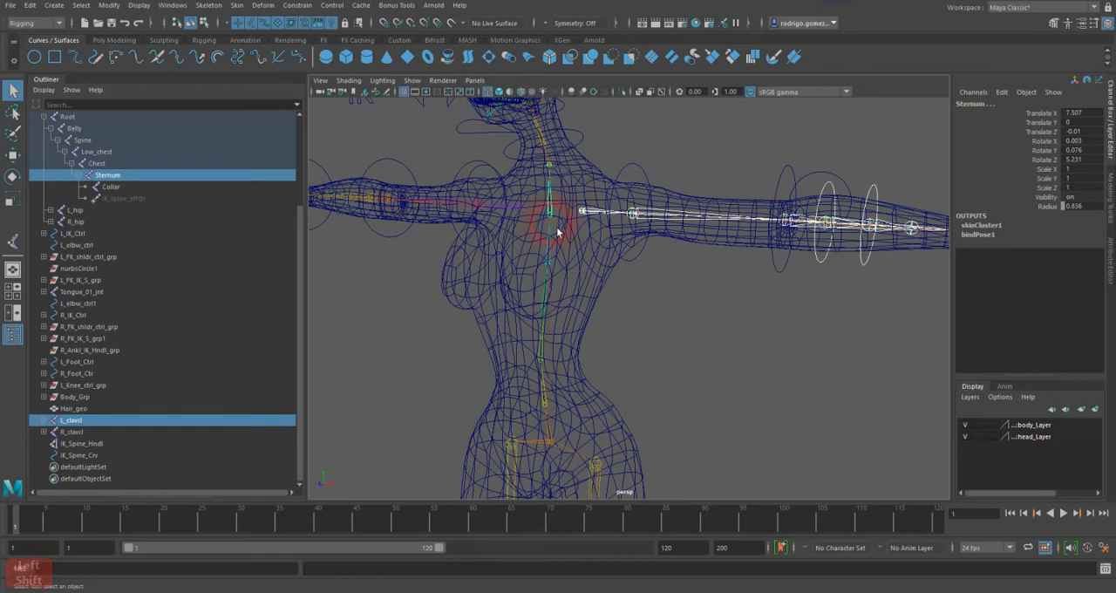
pyautogui.press('p')
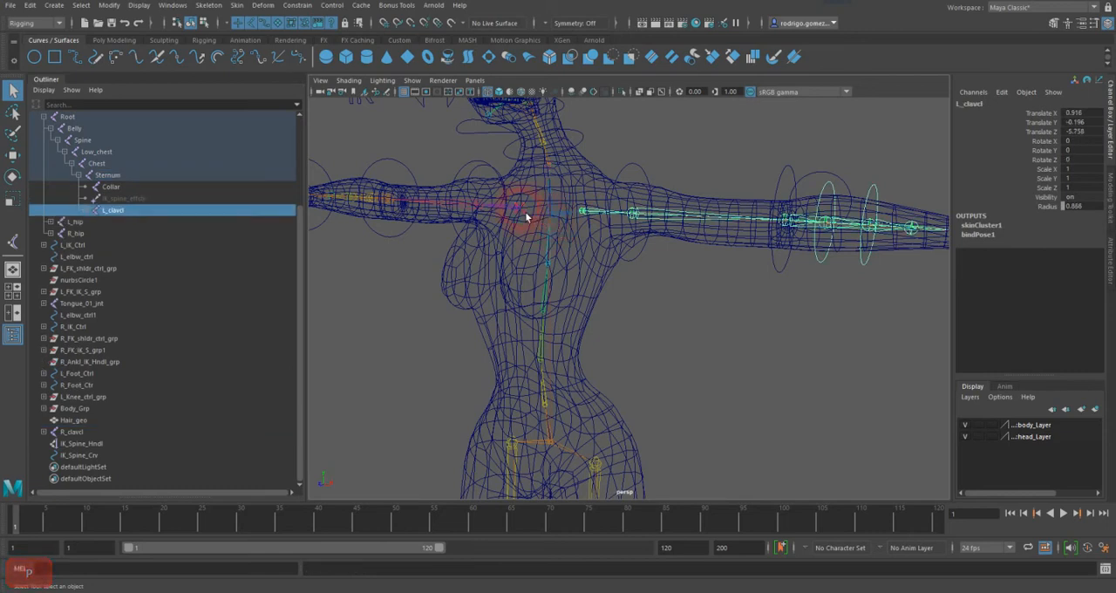
# Step: Parent the right clavicle joint R_clavcl to the Sternum joint
pyautogui.click(546, 221)
pyautogui.click(546, 222)
pyautogui.press('p')
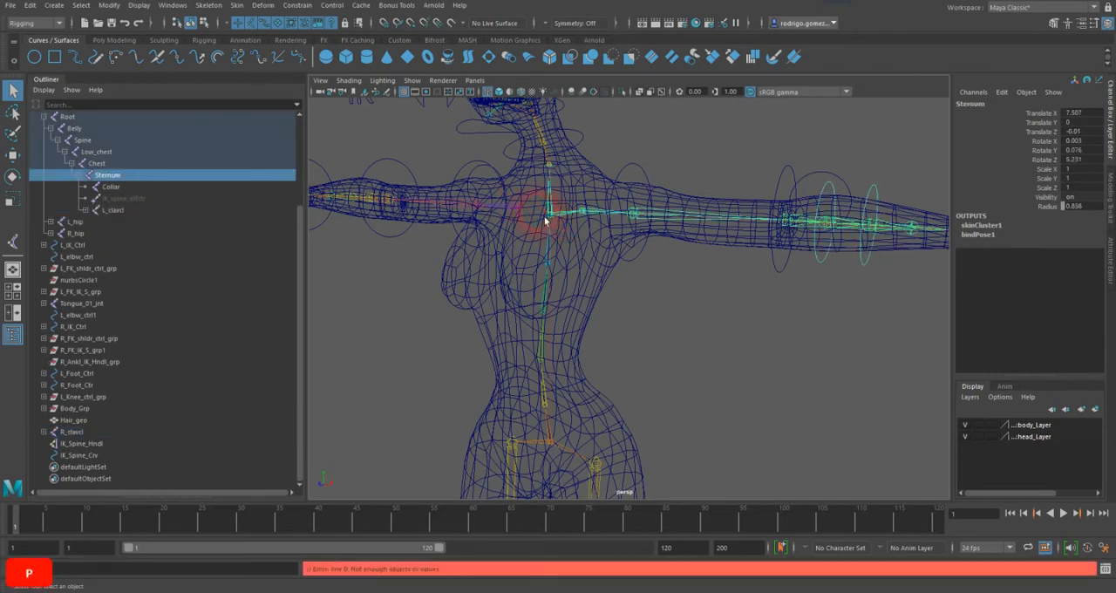
pyautogui.click(528, 217)
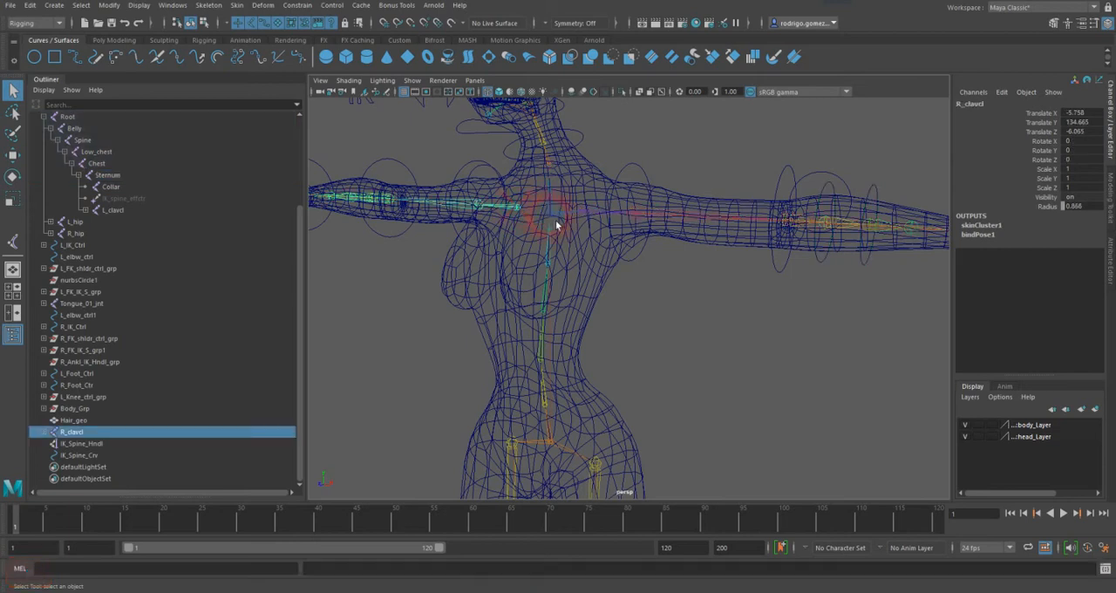
pyautogui.keyDown('shift'); pyautogui.click(555, 219); pyautogui.keyUp('shift')
pyautogui.press('p')
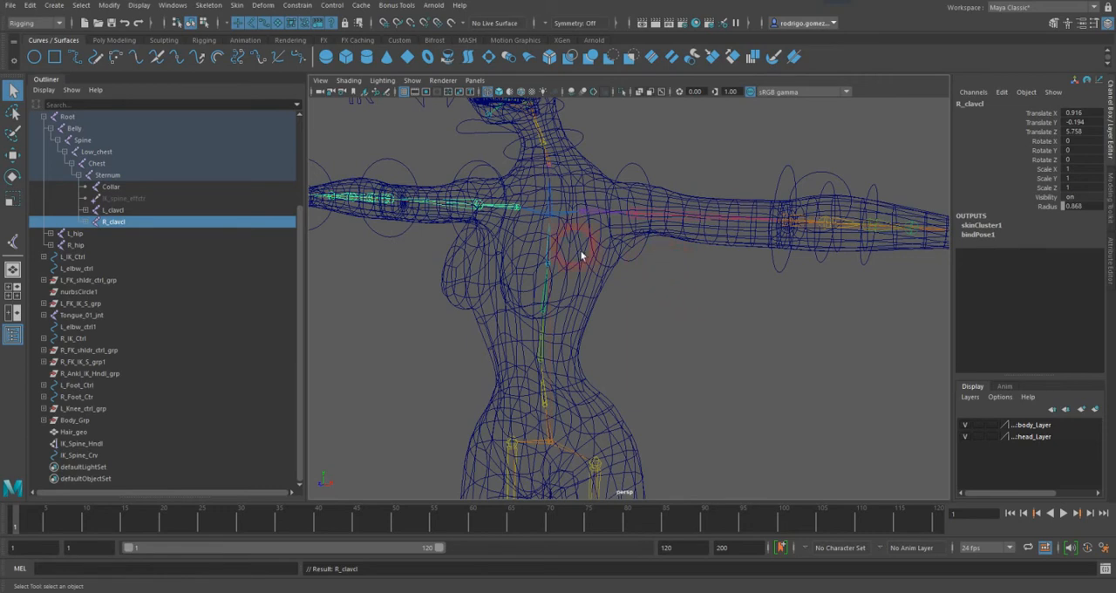
# Step: Test moving the uppermost control vertex of IK_Spine_Crv, undo the move and return to object selection with nothing selected
pyautogui.click(80, 455)
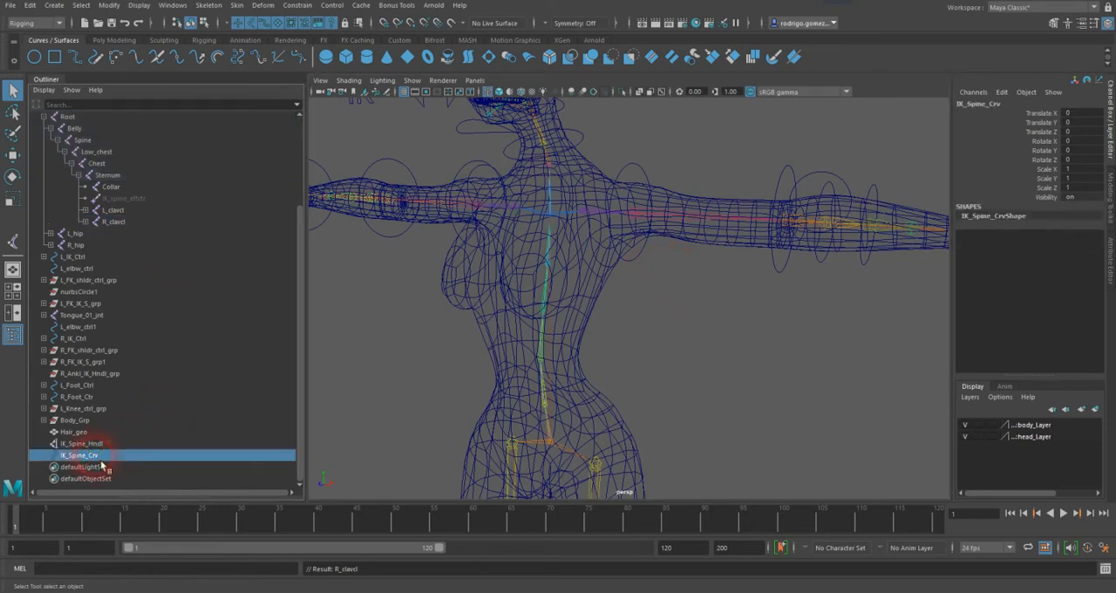
pyautogui.click(203, 23)
pyautogui.click(573, 166)
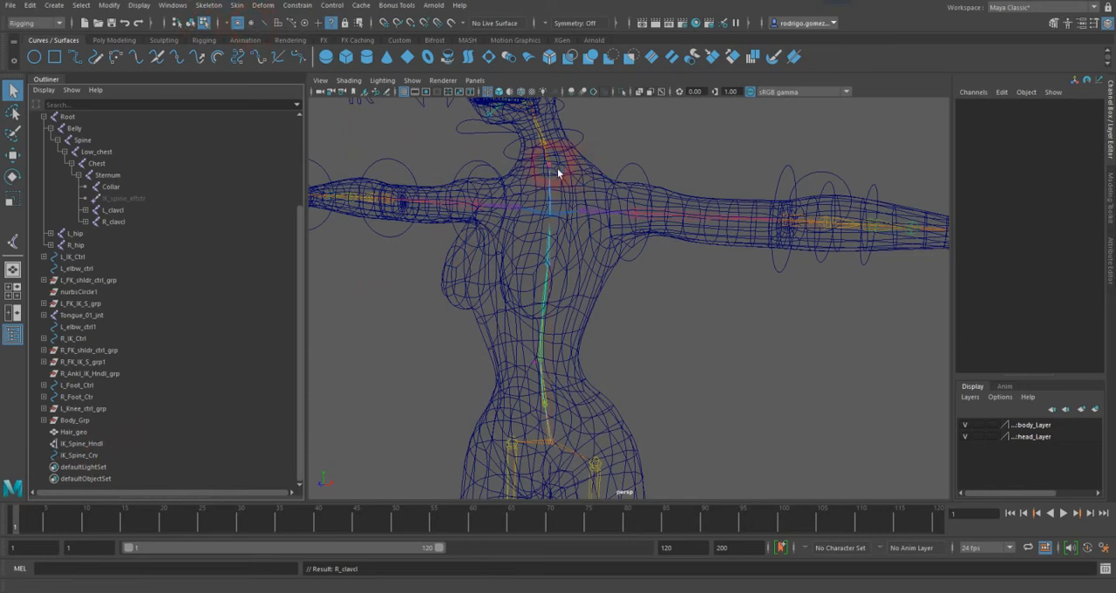
pyautogui.click(561, 176)
pyautogui.press('w')
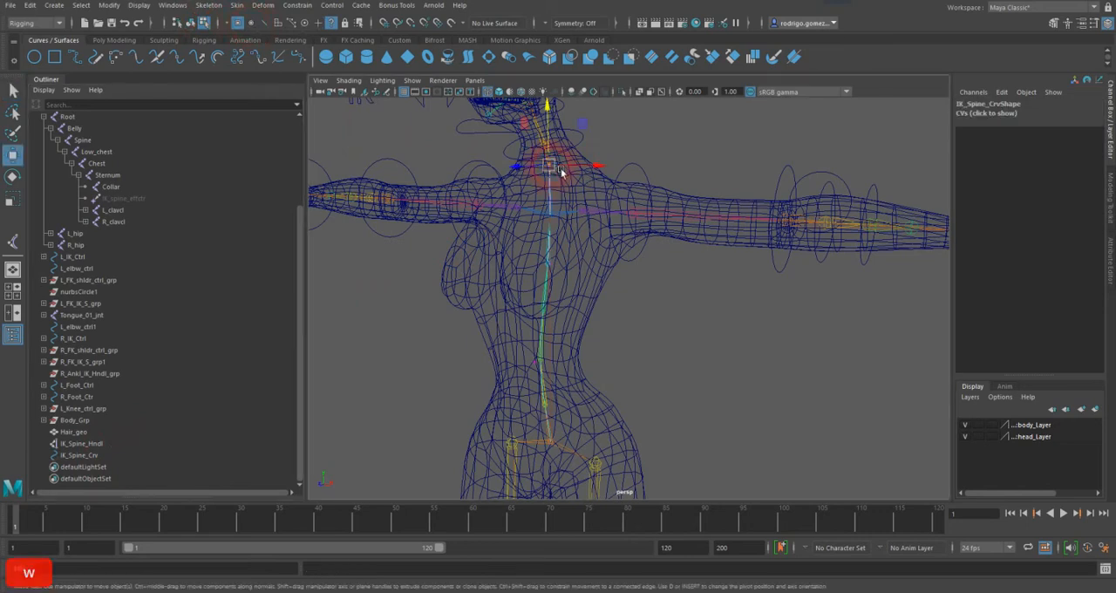
pyautogui.moveTo(566, 174)
pyautogui.keyDown('alt'); pyautogui.mouseDown()
pyautogui.moveTo(592, 180)
pyautogui.moveTo(566, 175)
pyautogui.mouseUp(); pyautogui.keyUp('alt')
pyautogui.hotkey('ctrl', 'z')
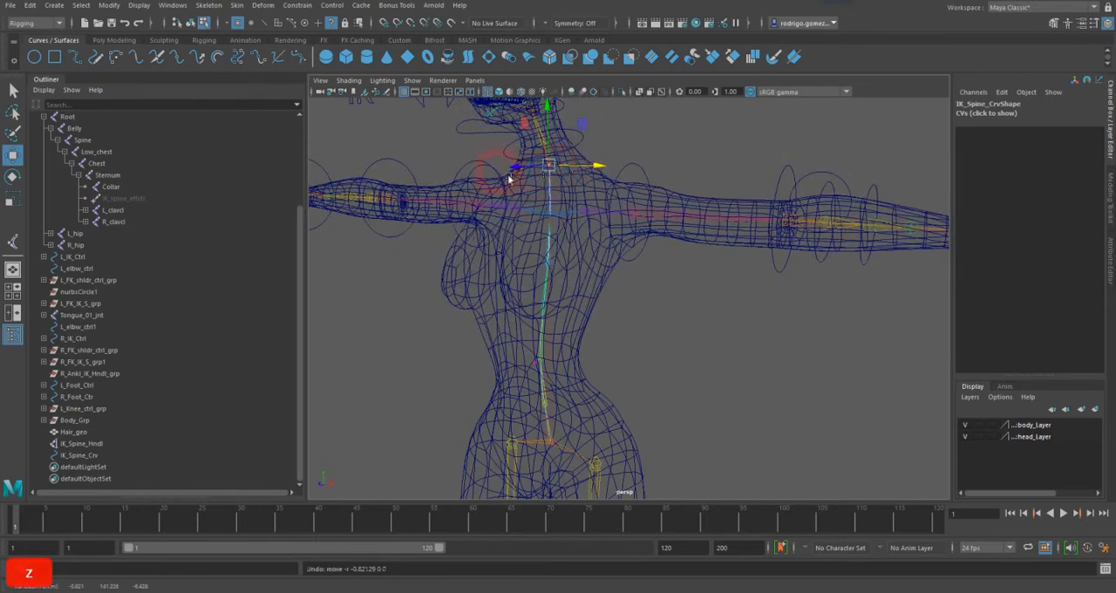
pyautogui.click(17, 92)
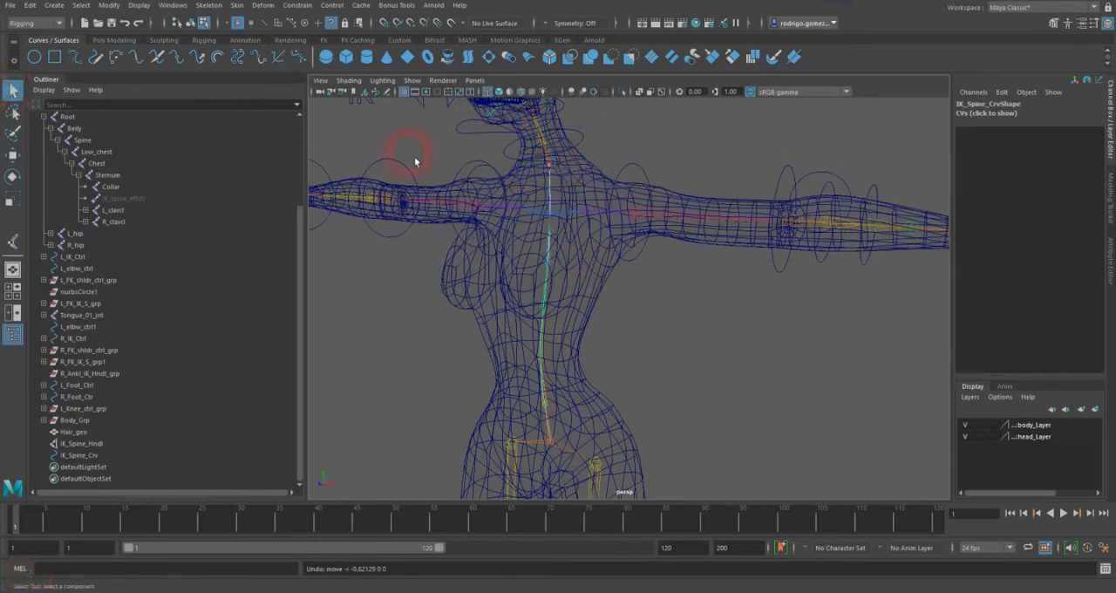
pyautogui.click(190, 23)
pyautogui.click(563, 334)
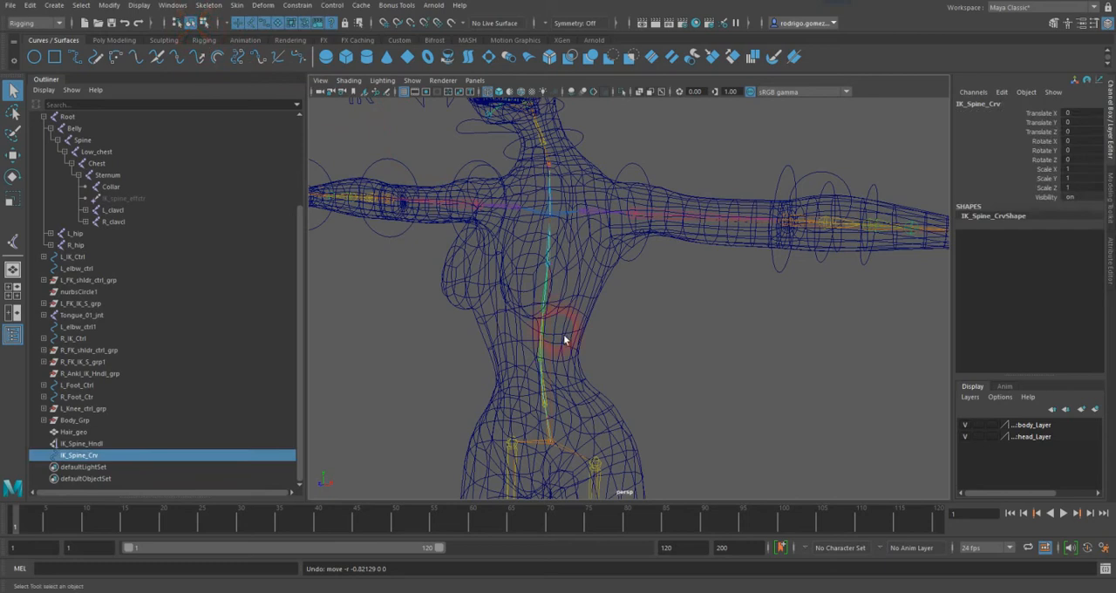
pyautogui.click(665, 366)
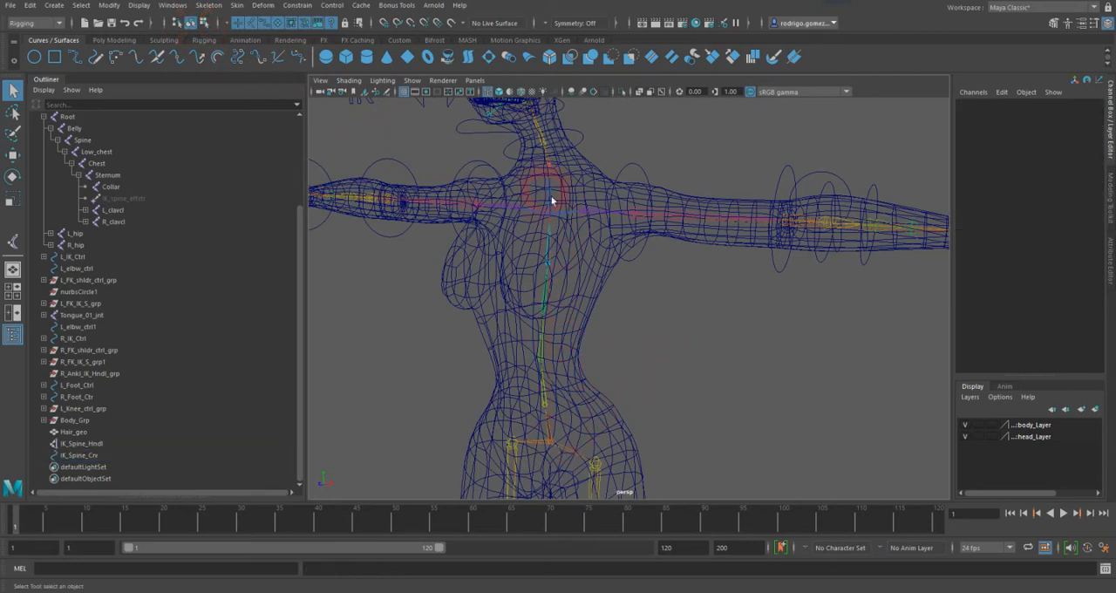
# Step: Duplicate the Root joint with its whole hierarchy and expand the copy down to its finger joints
pyautogui.click(568, 457)
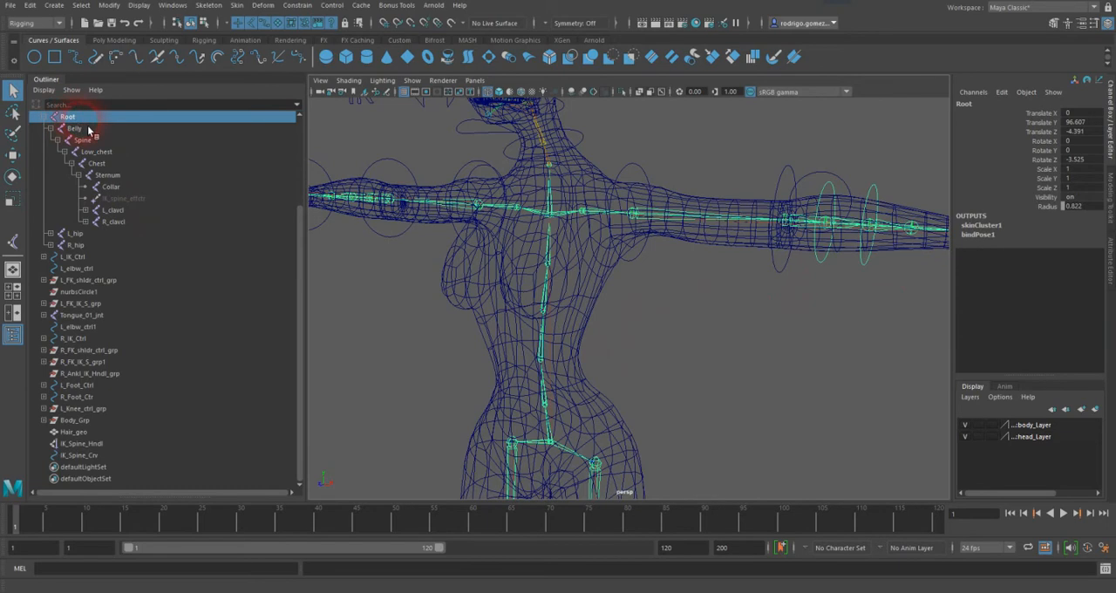
pyautogui.hotkey('ctrl', 'd')
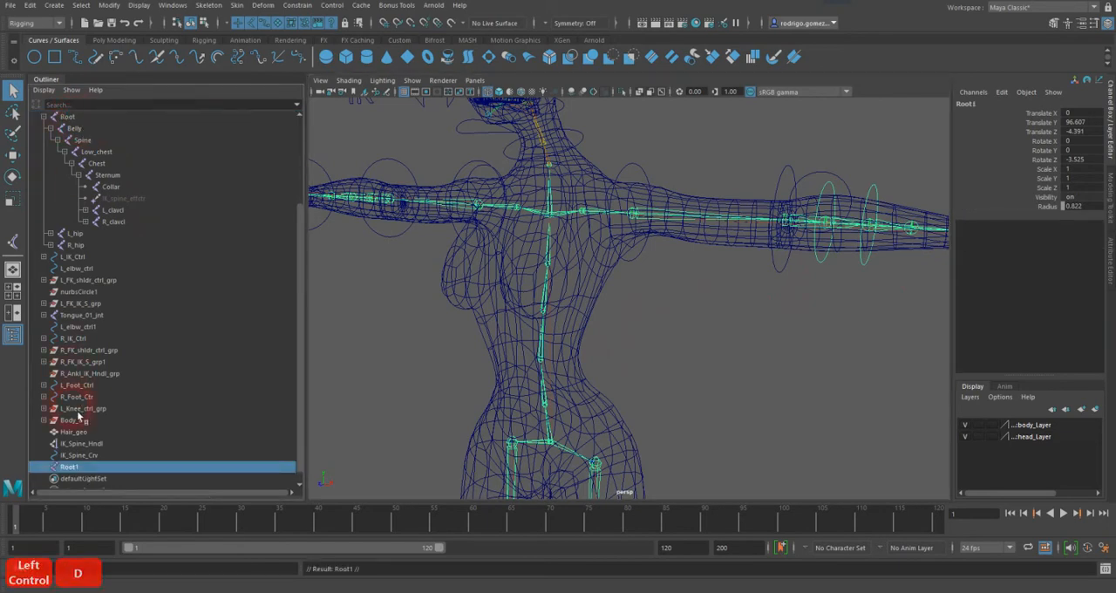
pyautogui.keyDown('shift'); pyautogui.click(43, 466); pyautogui.keyUp('shift')
pyautogui.keyDown('shift'); pyautogui.scroll(-1, 113, 448); pyautogui.keyUp('shift')
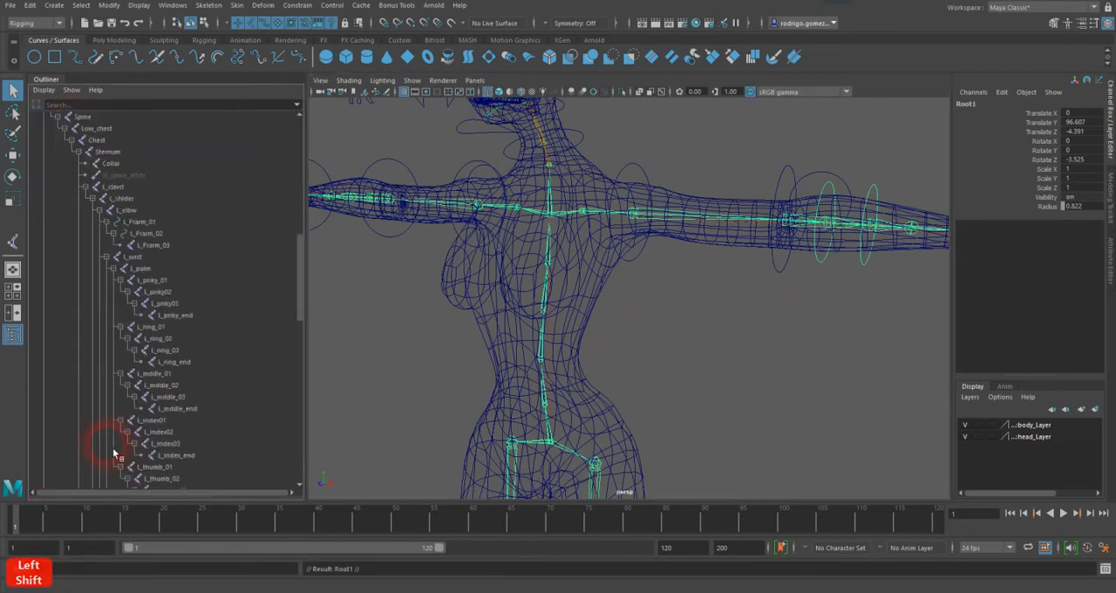
pyautogui.scroll(2, 113, 448)
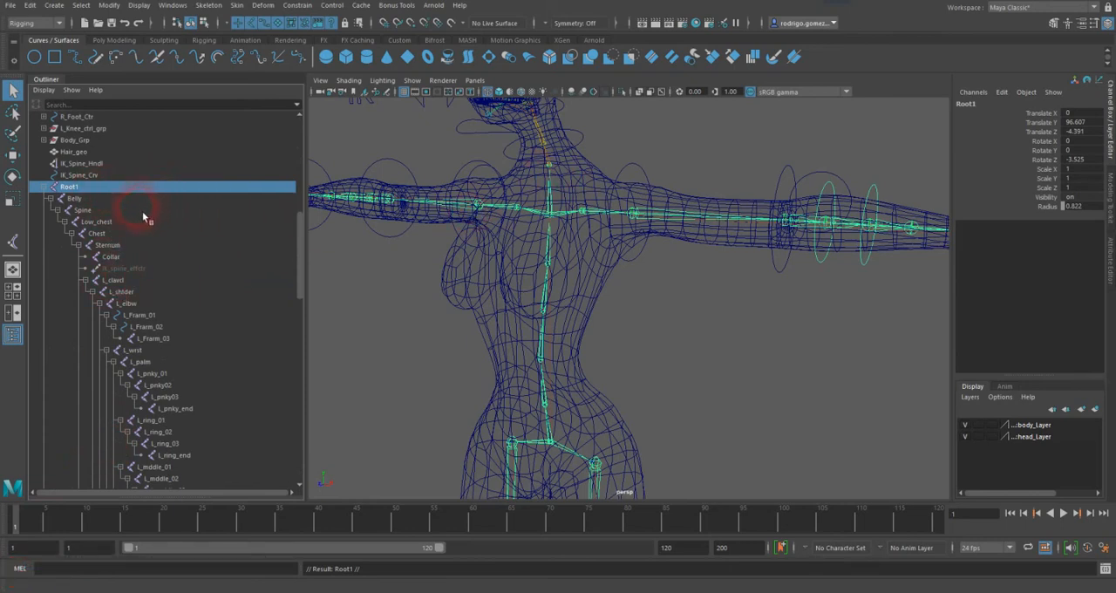
# Step: Unparent the duplicated Belly joint from Root1
pyautogui.click(76, 202)
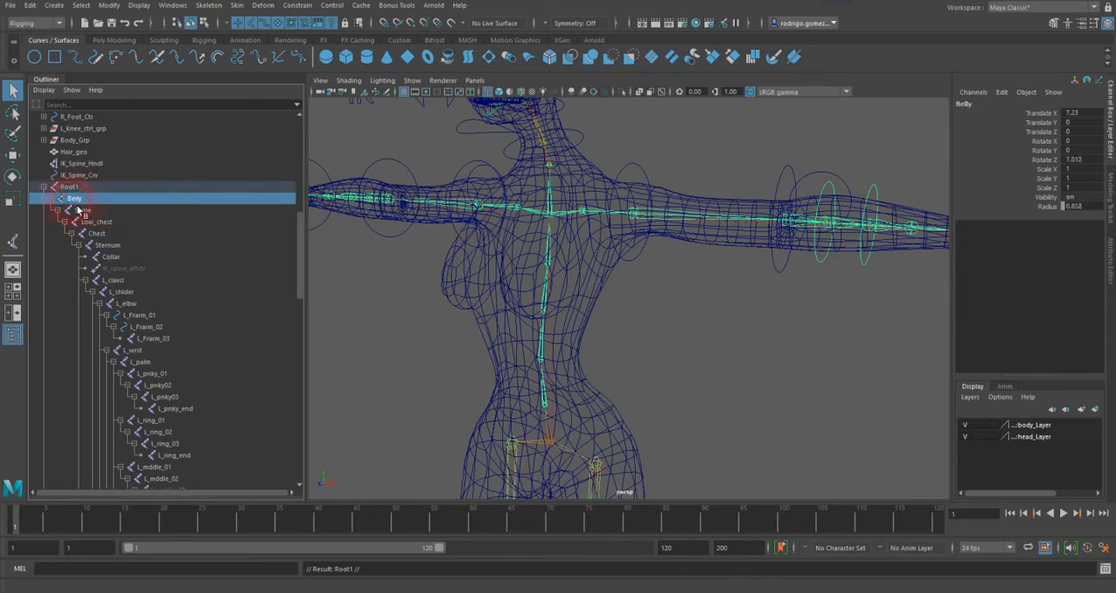
pyautogui.hotkey('shift', 'p')
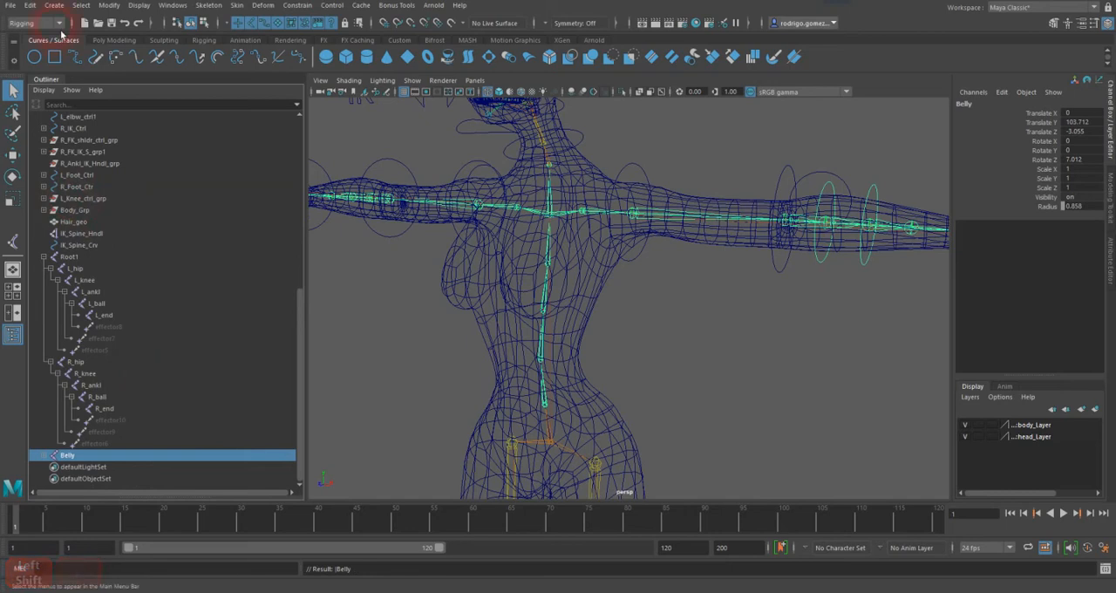
pyautogui.click(30, 5)
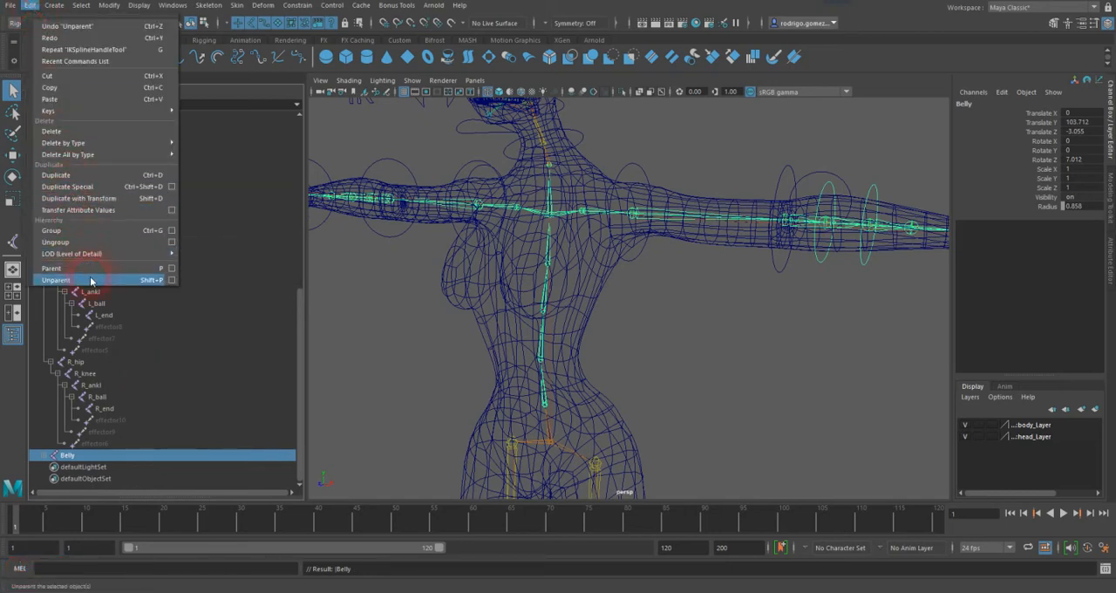
pyautogui.click(245, 101)
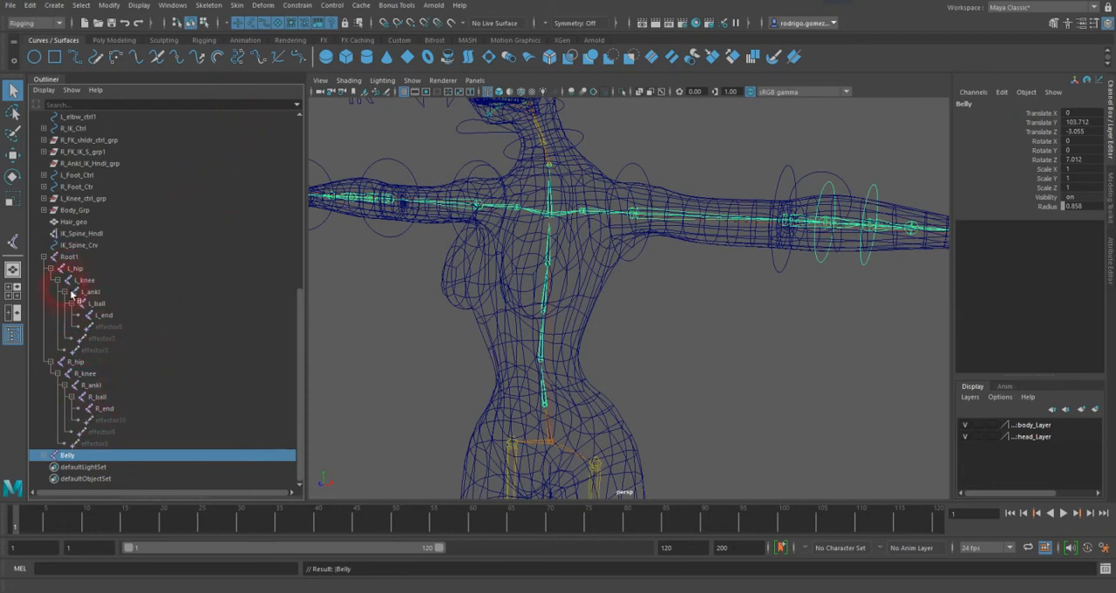
# Step: Delete the duplicated L_hip and R_hip joint chains under Root1
pyautogui.click(70, 258)
pyautogui.click(76, 270)
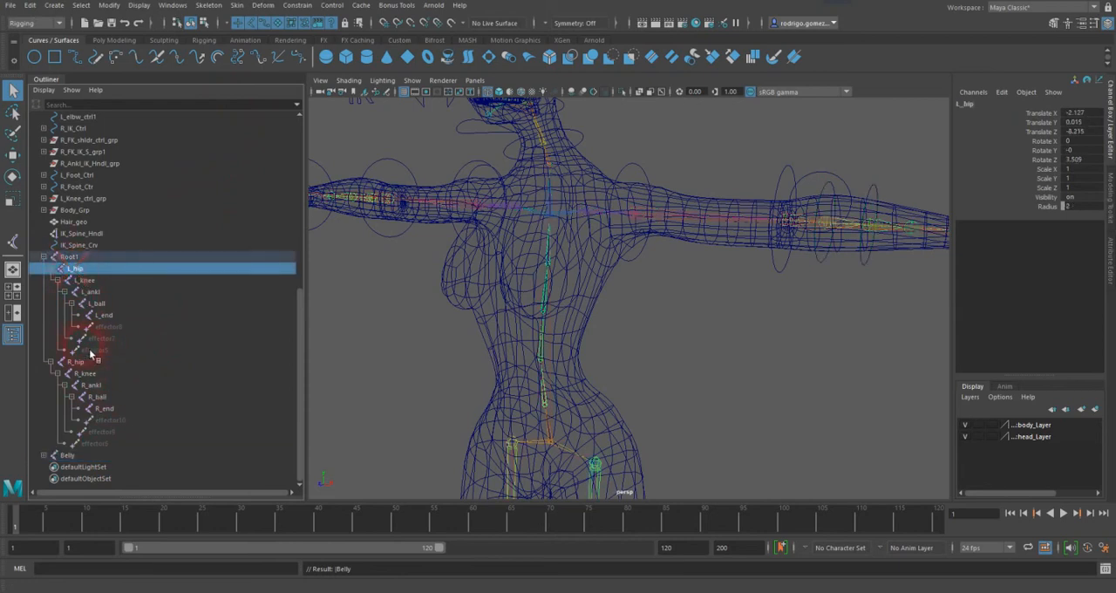
pyautogui.keyDown('ctrl'); pyautogui.click(77, 362); pyautogui.keyUp('ctrl')
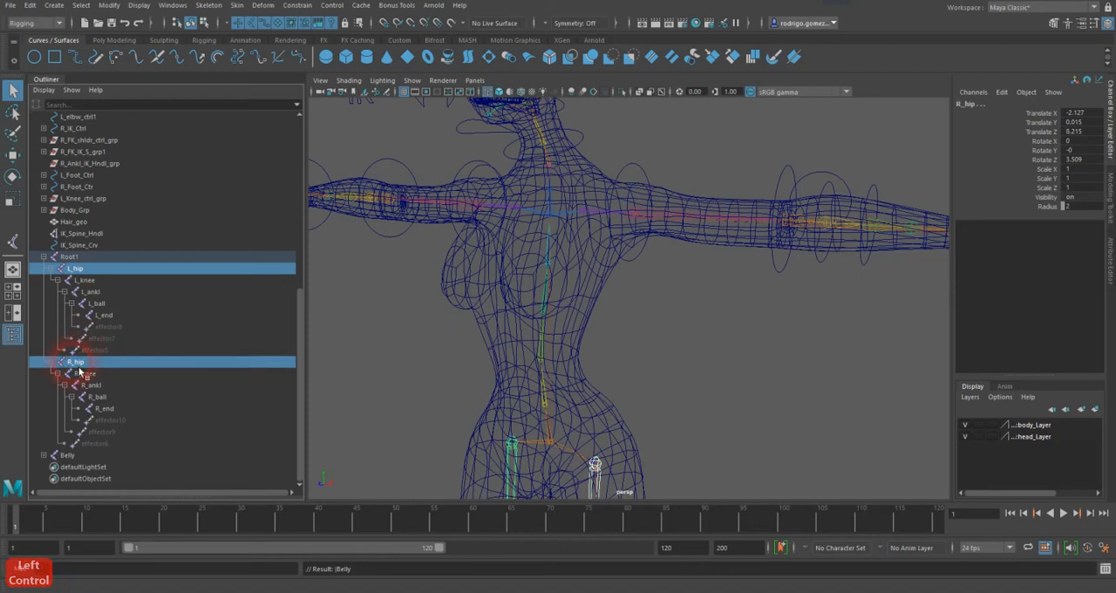
pyautogui.press('BackSpace')
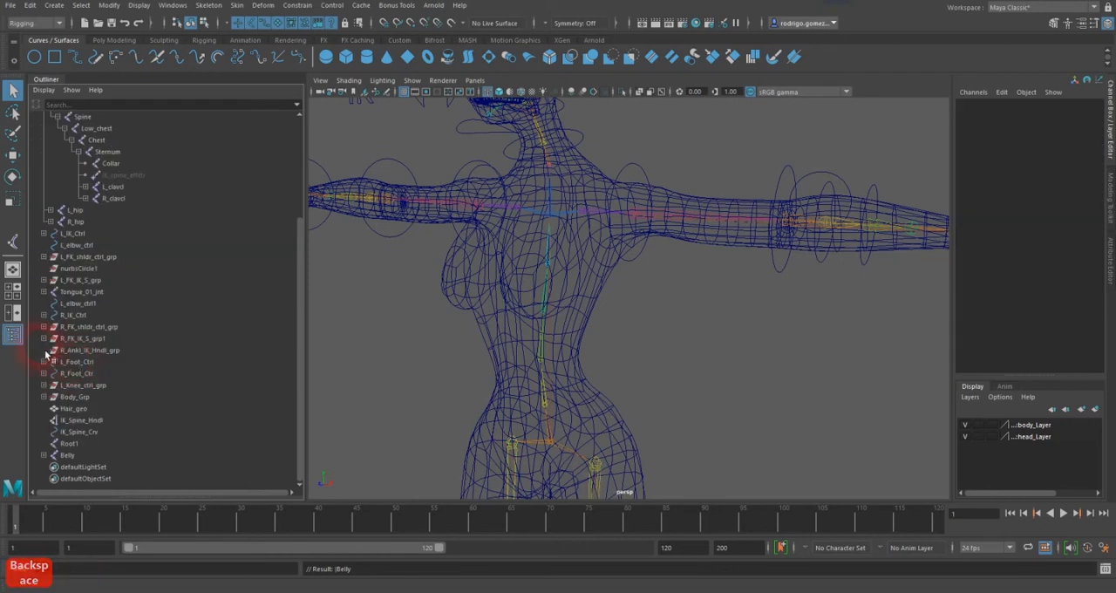
# Step: Unparent the duplicated Collar joint from Sternum in the separate Belly chain
pyautogui.click(70, 443)
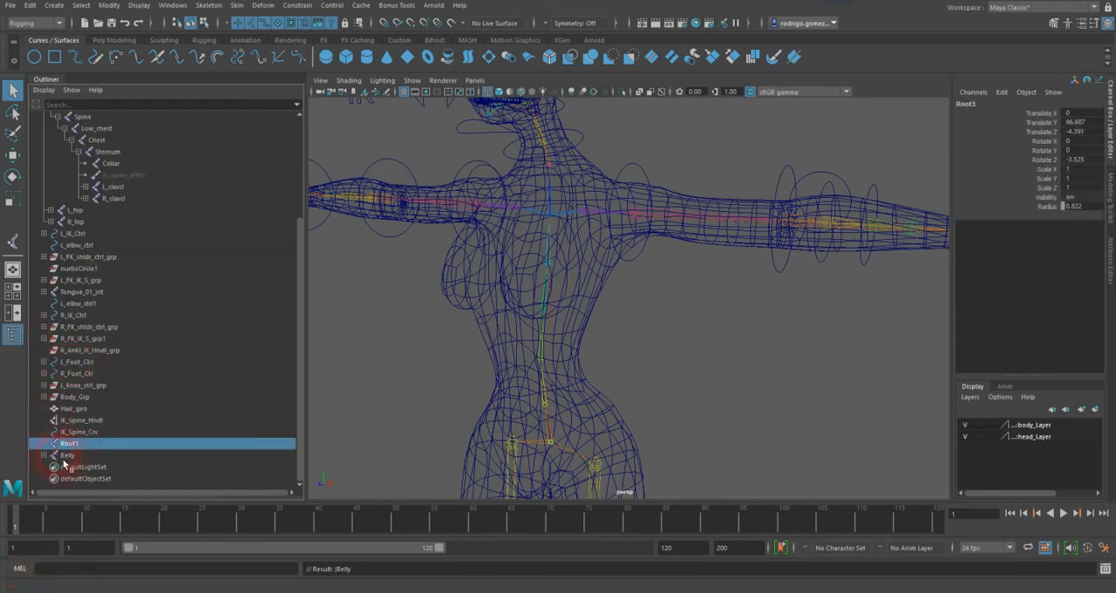
pyautogui.keyDown('shift'); pyautogui.click(45, 454); pyautogui.keyUp('shift')
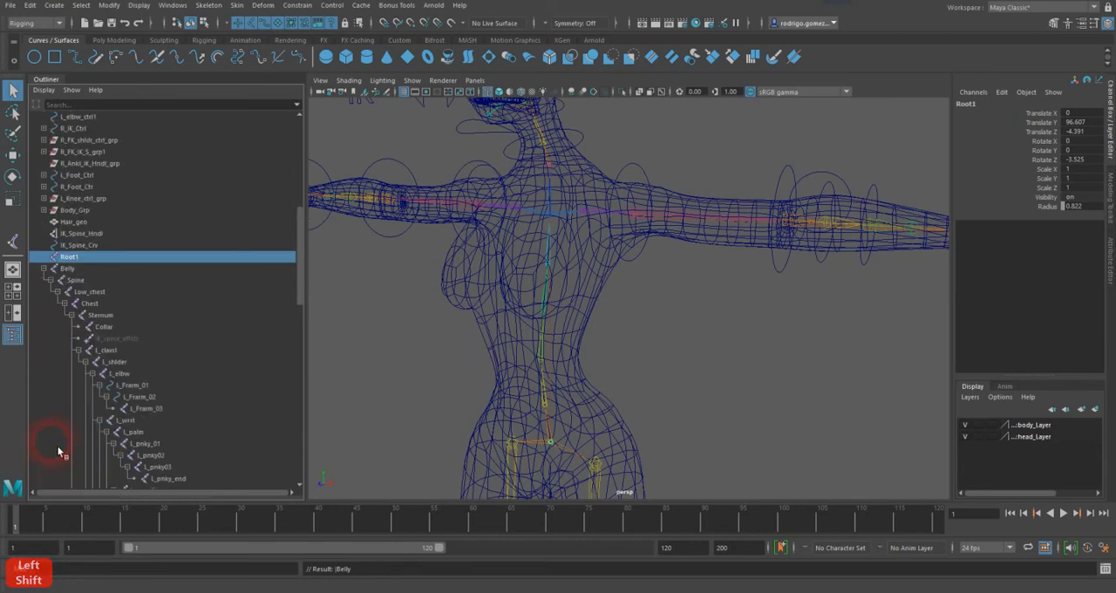
pyautogui.click(104, 326)
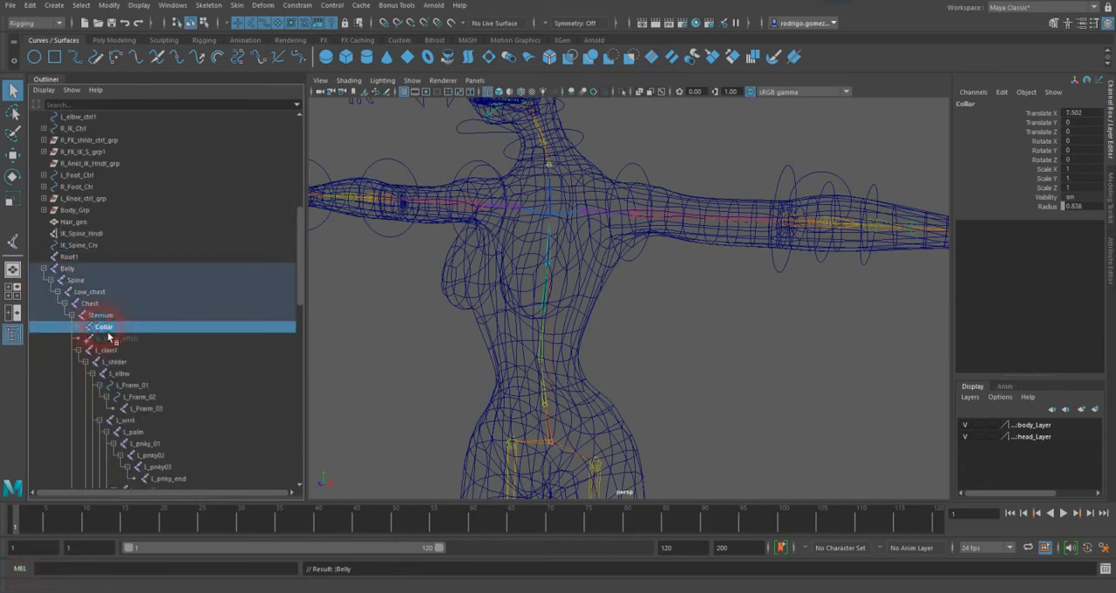
pyautogui.hotkey('shift', 'p')
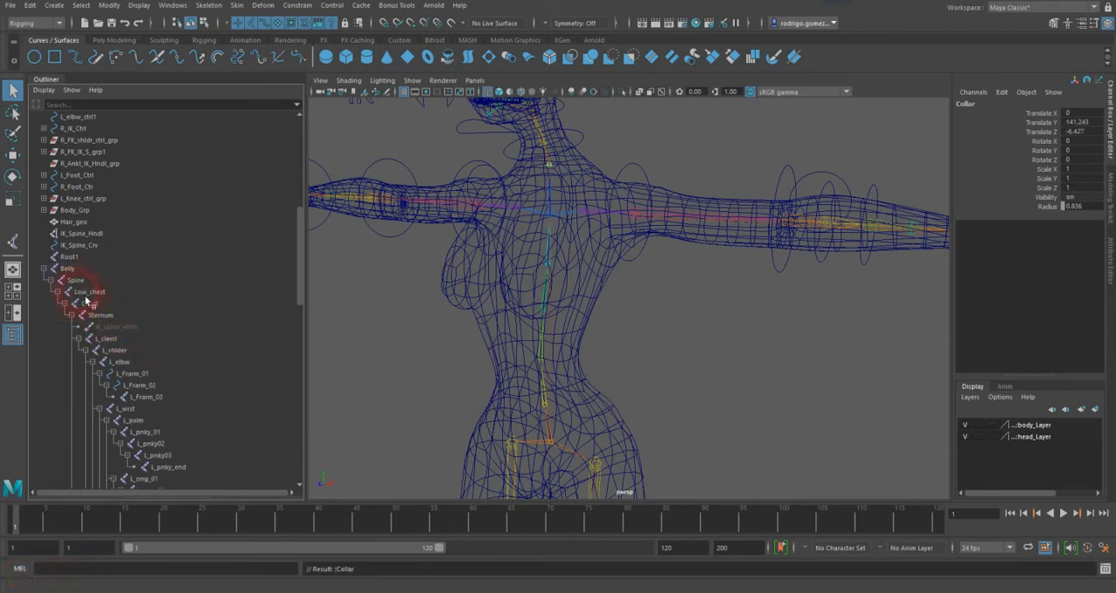
# Step: Delete the duplicated Spine joint and everything below it, and check the separate Root1 and Belly joints by selecting each in turn
pyautogui.click(79, 281)
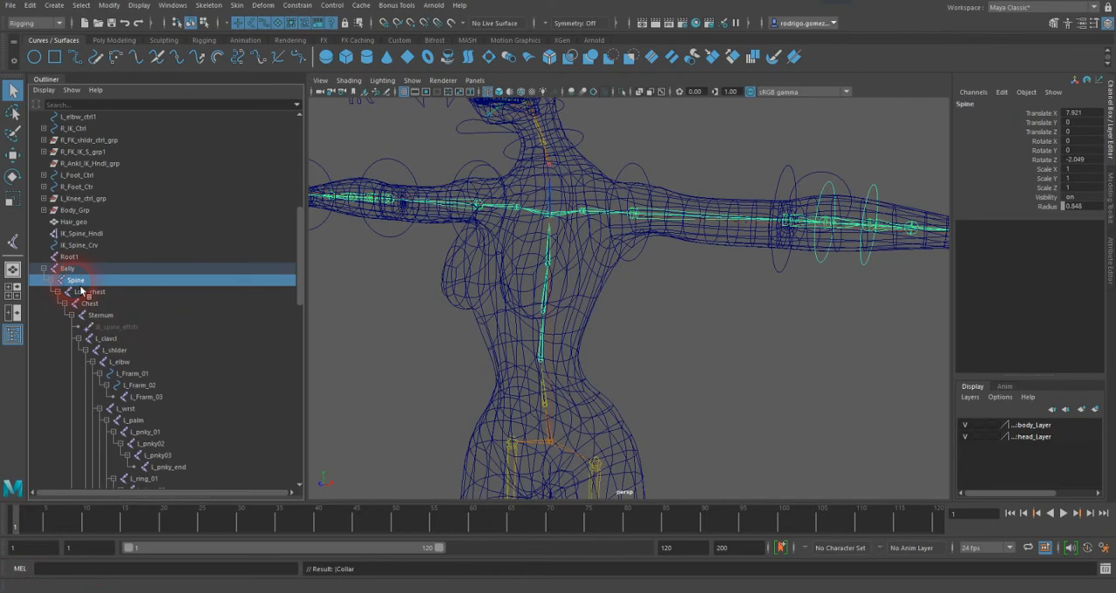
pyautogui.press('Delete')
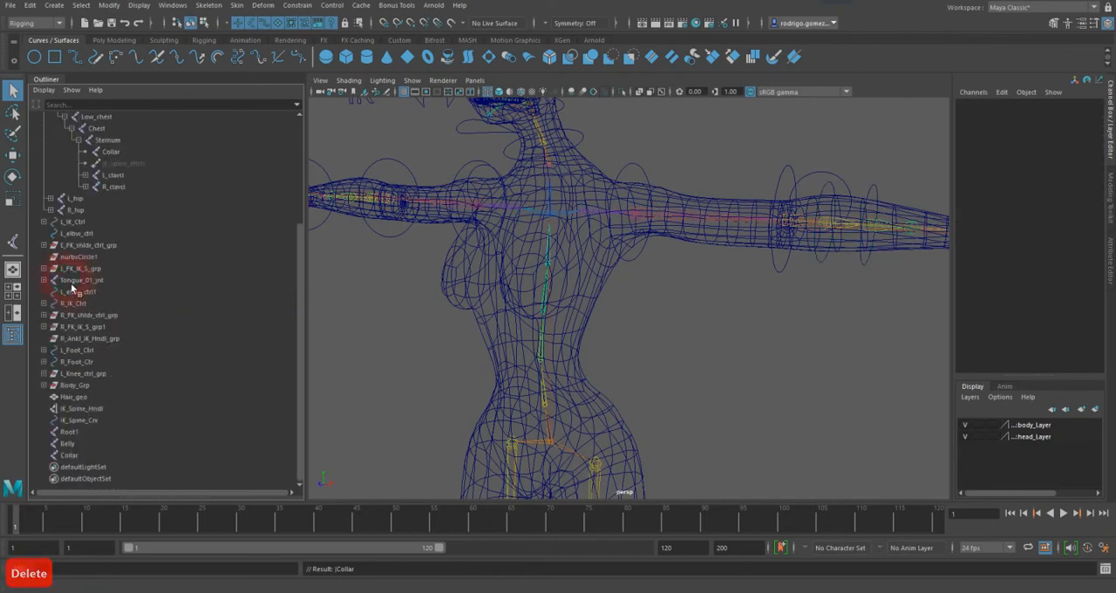
pyautogui.click(79, 433)
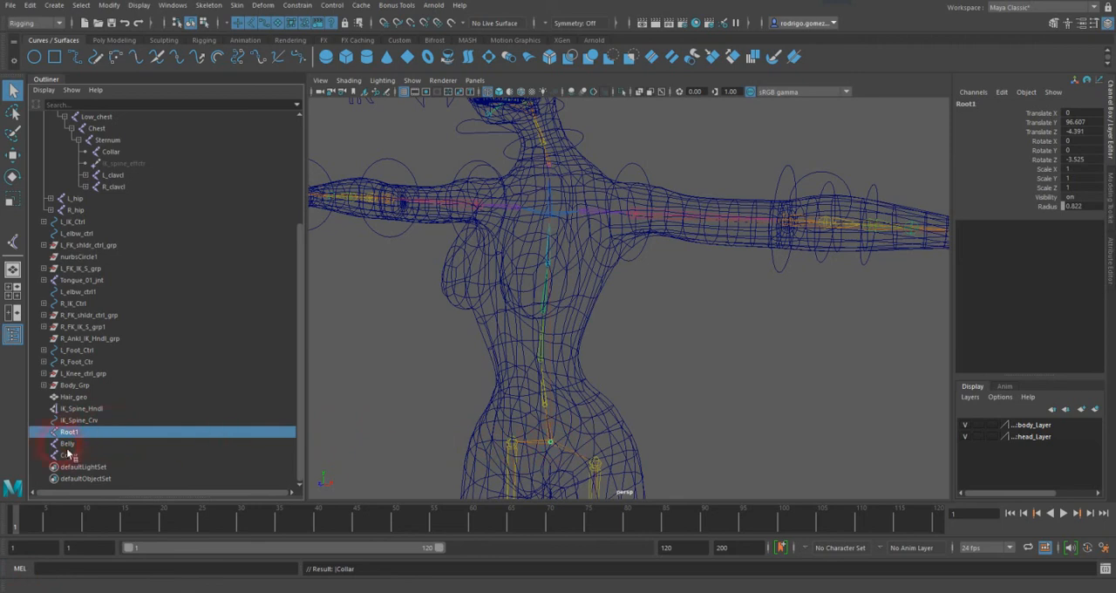
pyautogui.click(68, 444)
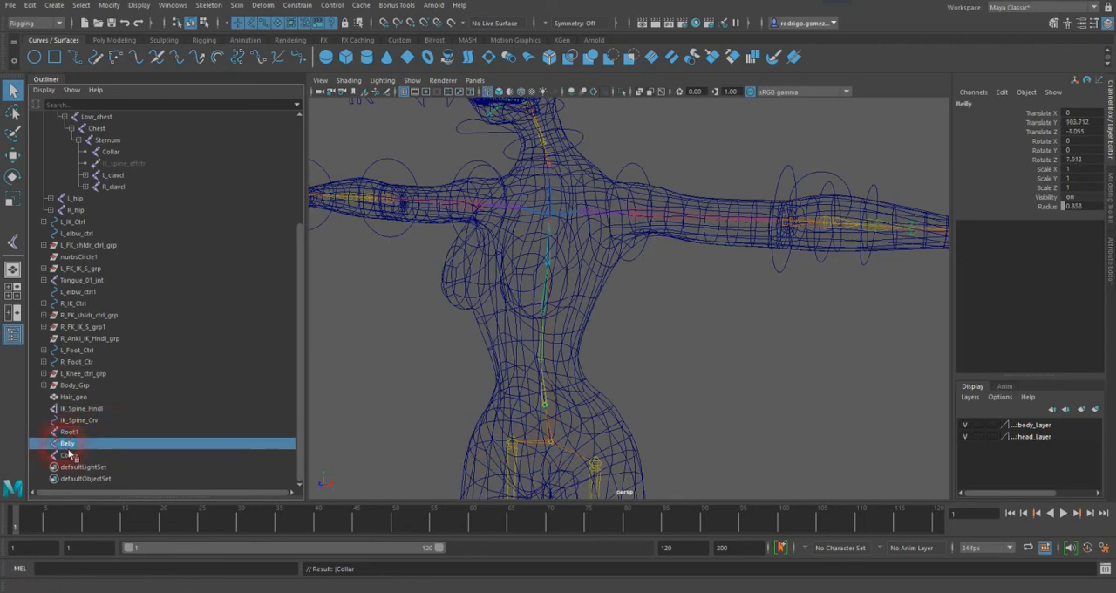
# Step: Delete the separate Belly joint and rename the duplicated Root1 joint as IK_Spine_CtrlJnt_start
pyautogui.press('Delete')
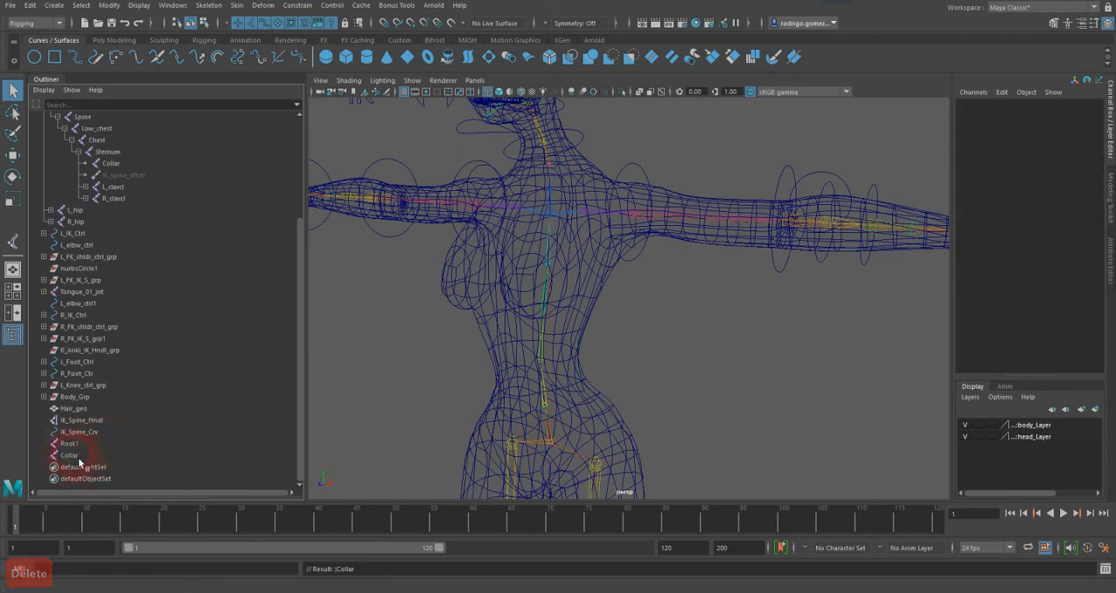
pyautogui.click(78, 456)
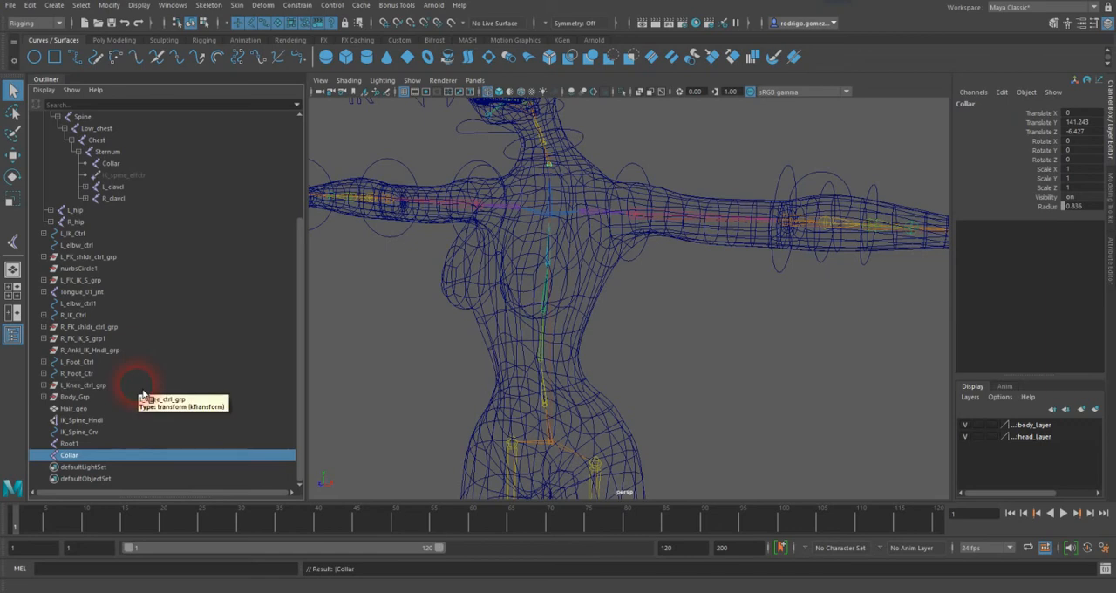
pyautogui.click(71, 443)
pyautogui.doubleClick(71, 444)
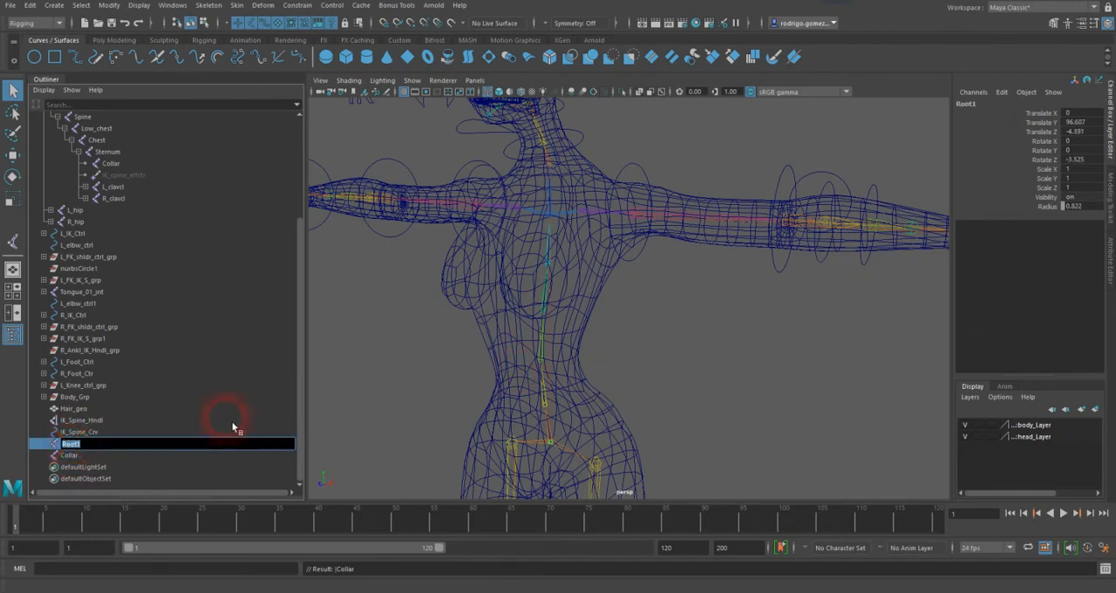
pyautogui.write('I')
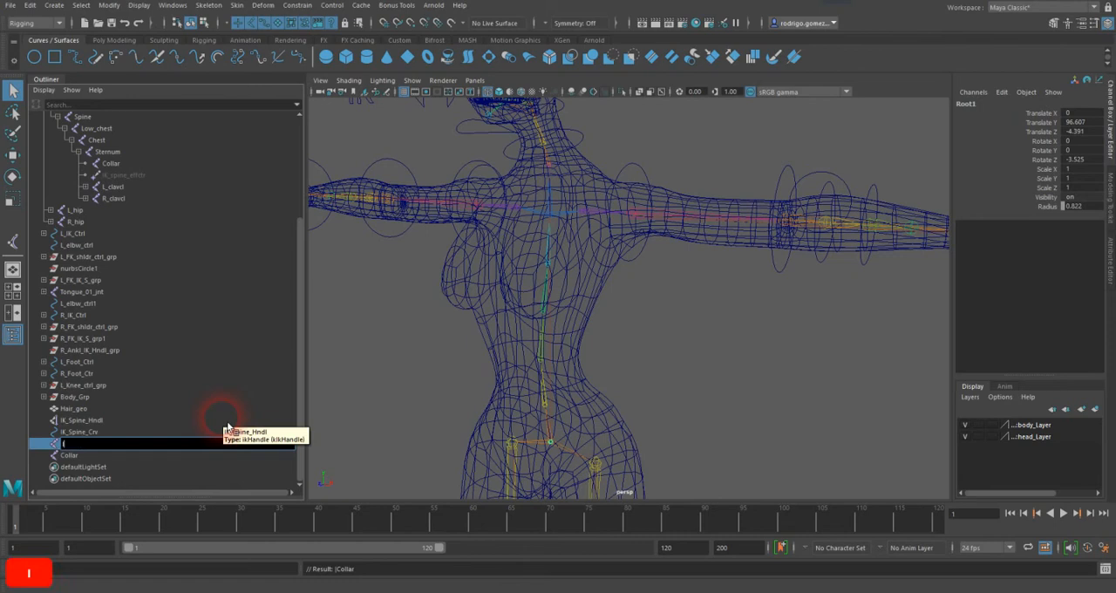
pyautogui.write('K_Sp')
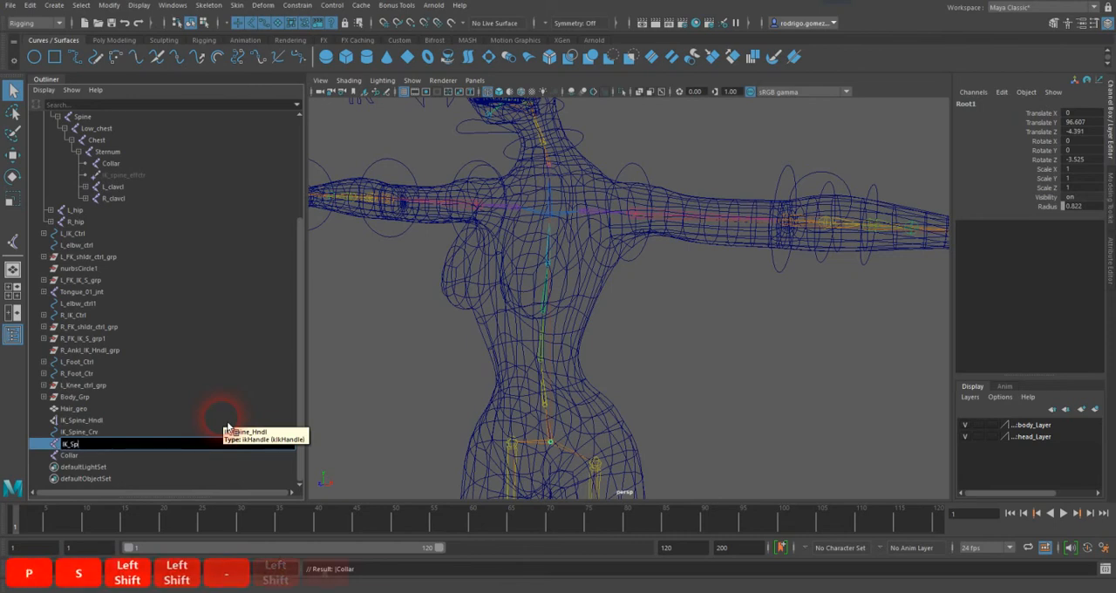
pyautogui.write('ine_Ctrl')
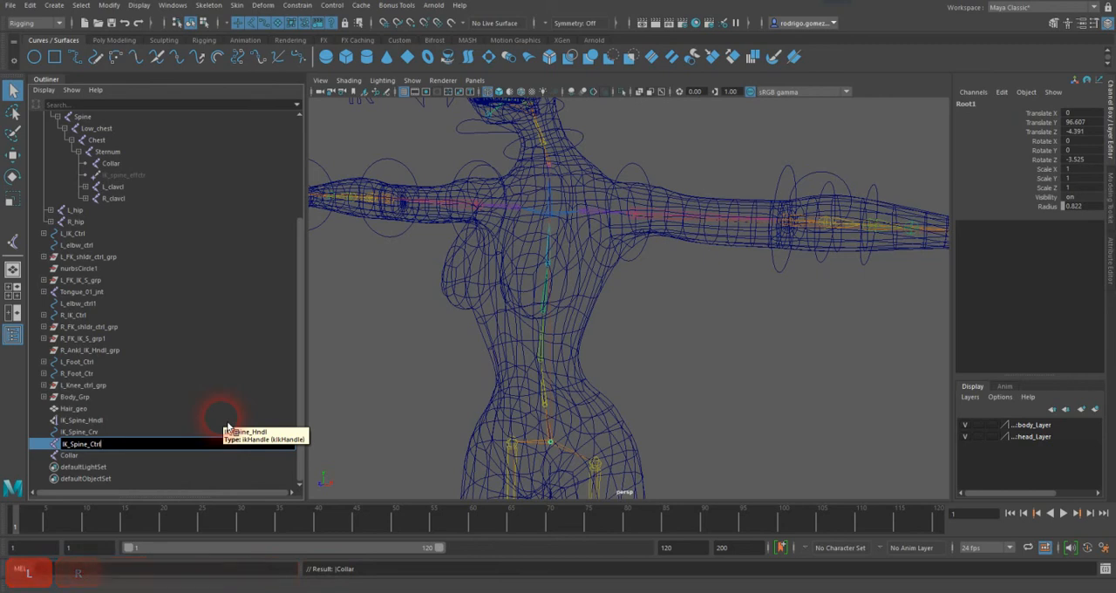
pyautogui.write('Jnt_')
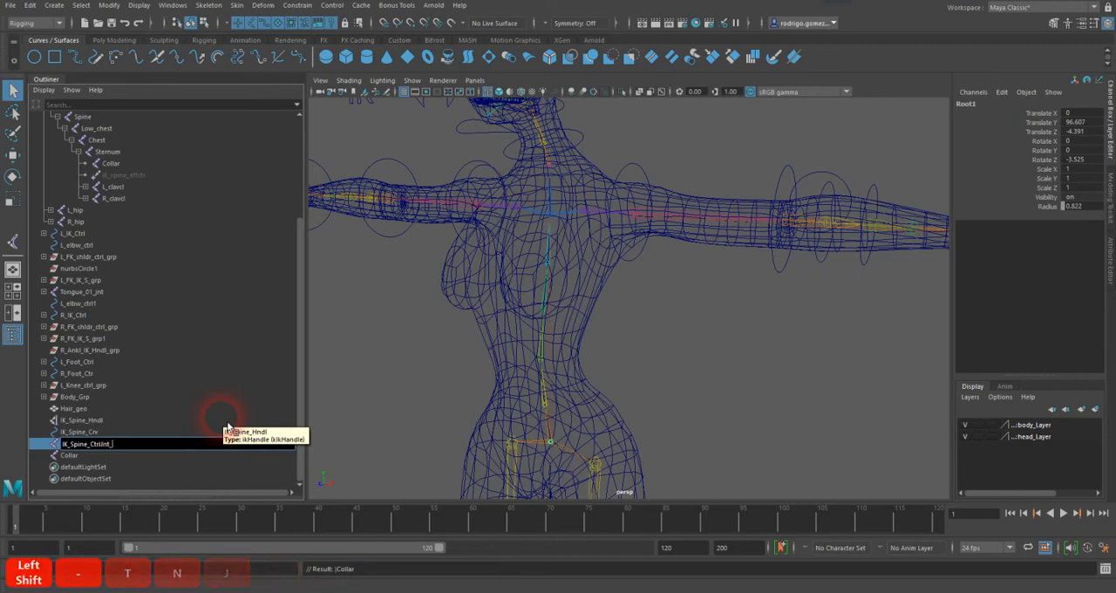
pyautogui.write('start')
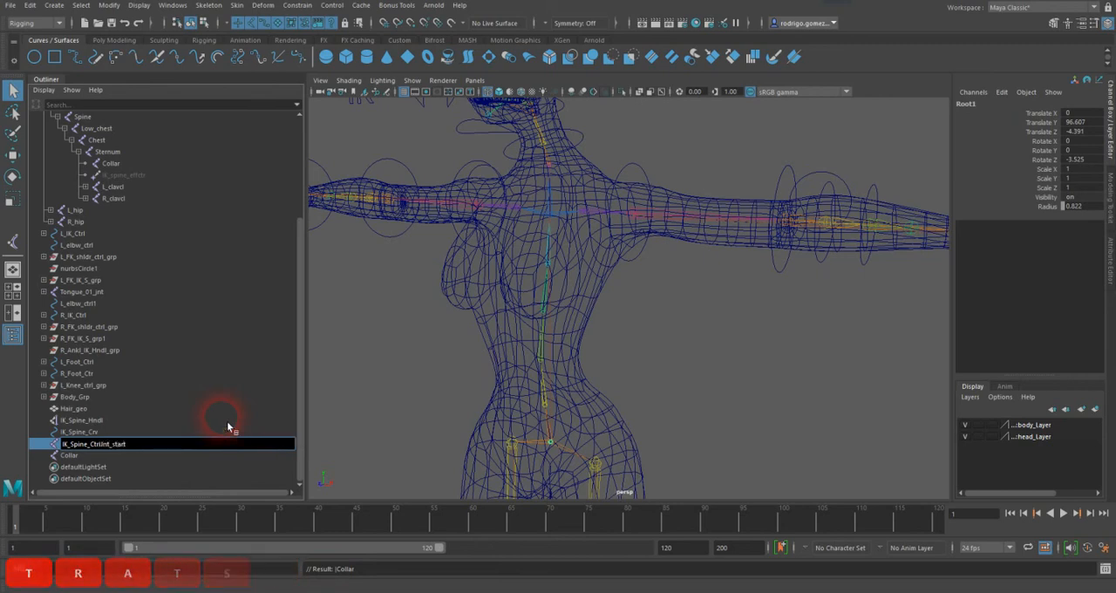
pyautogui.press('Return')
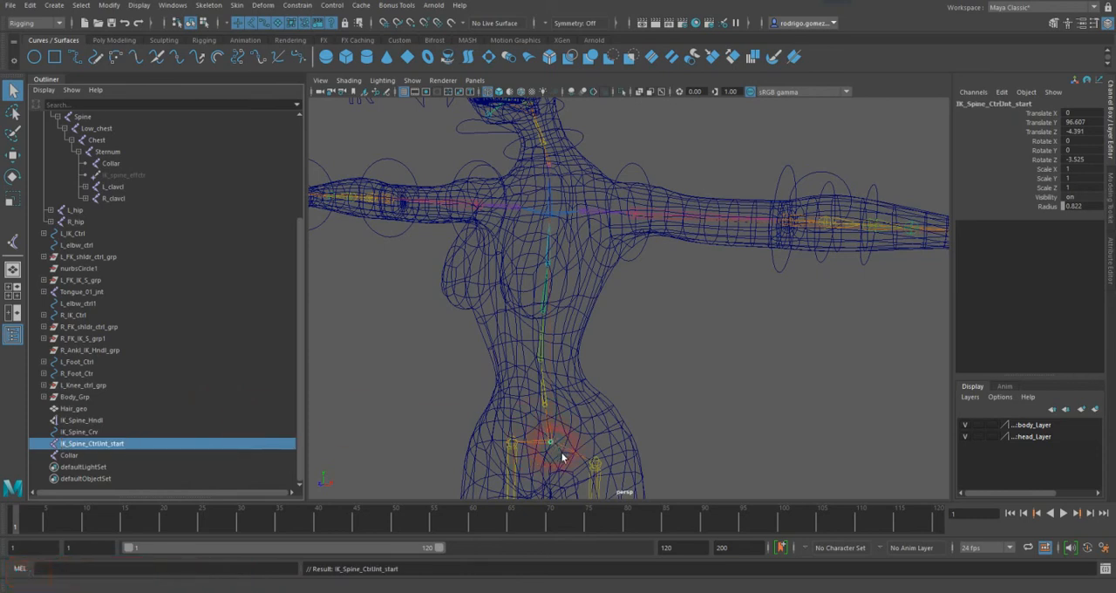
# Step: Insert an underscore into the start control joint's name so it reads IK_Spine_Ctrl_Jnt_start
pyautogui.doubleClick(78, 457)
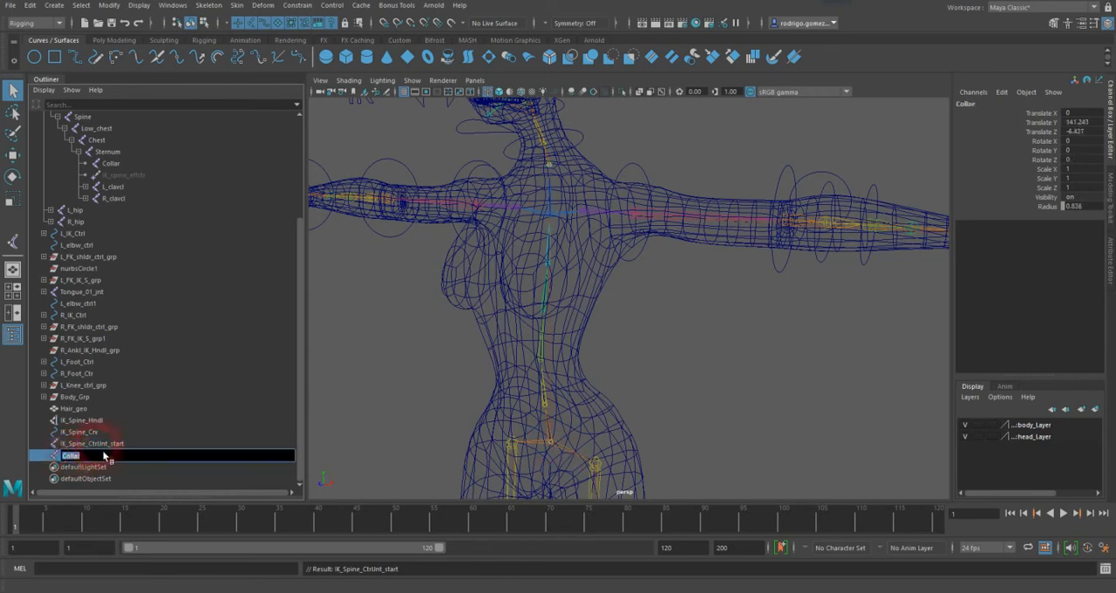
pyautogui.click(106, 448)
pyautogui.doubleClick(103, 446)
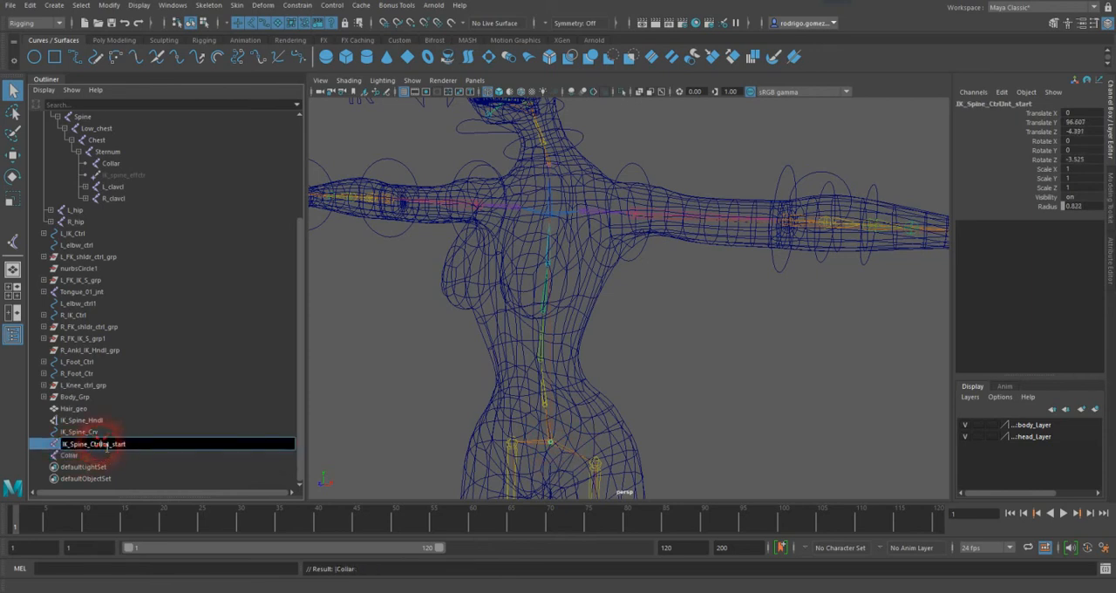
pyautogui.write('_')
pyautogui.press('Return')
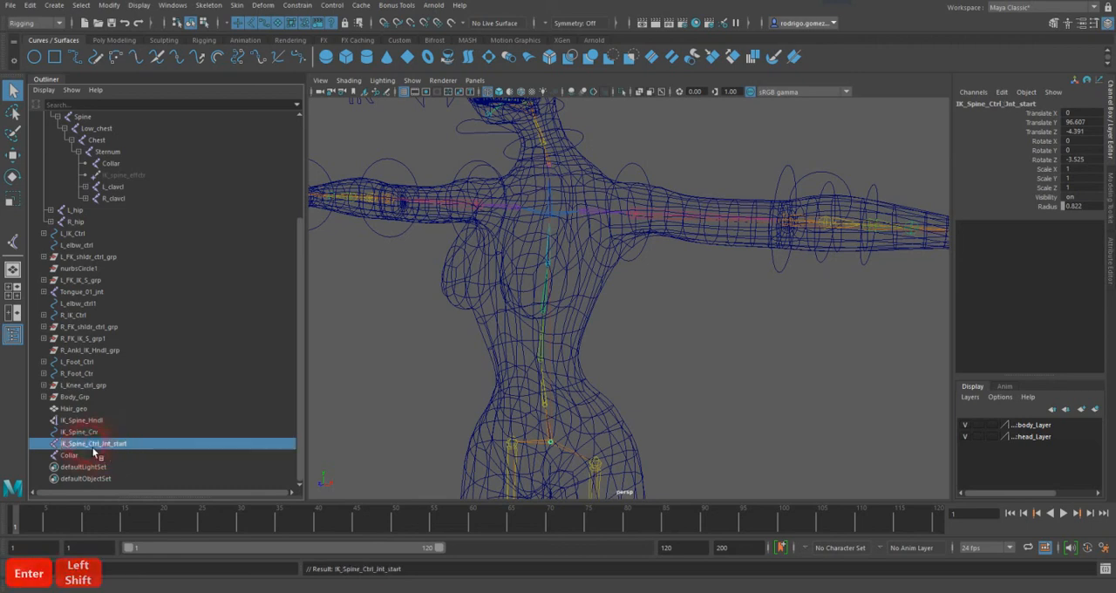
# Step: Rename the separate Collar joint as IK_Spine_Ctrl_Jnt_end by reusing the start joint's name with the ending changed
pyautogui.doubleClick(126, 448)
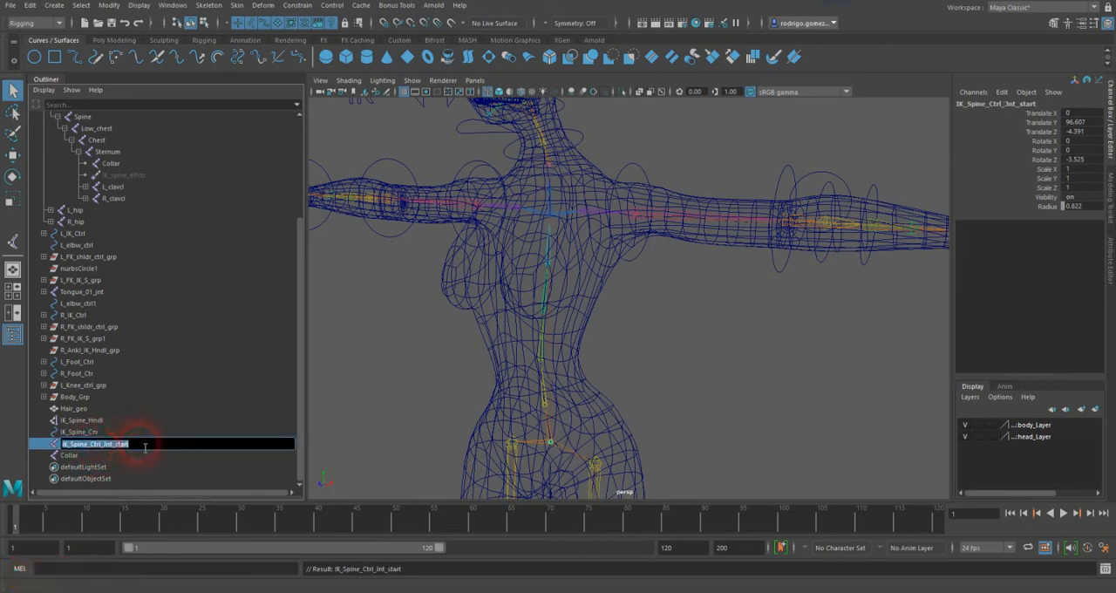
pyautogui.hotkey('ctrl', 'c')
pyautogui.doubleClick(84, 456)
pyautogui.hotkey('ctrl', 'v')
pyautogui.doubleClick(168, 461)
pyautogui.write('end')
pyautogui.press('Return')
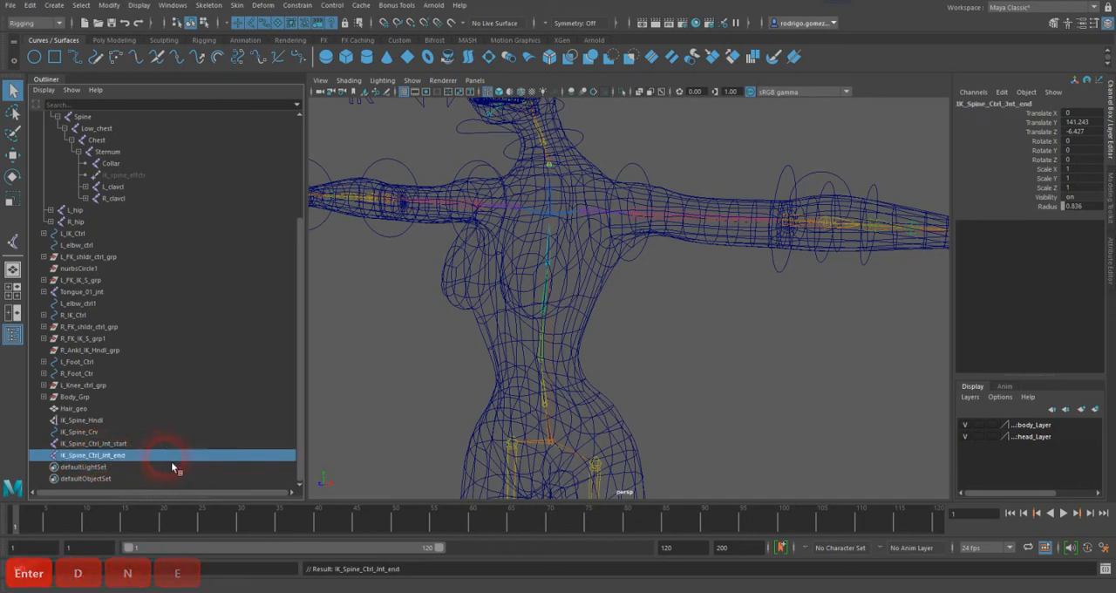
# Step: Check the start and end spine control joints by selecting each, and inspect the end joint up close in the viewport
pyautogui.click(104, 443)
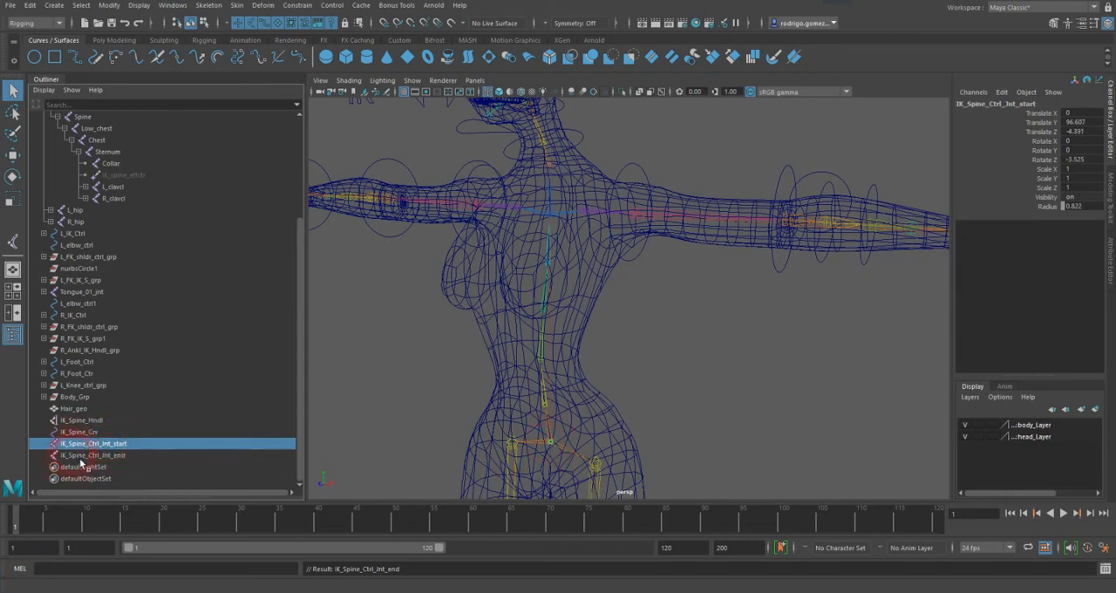
pyautogui.click(82, 455)
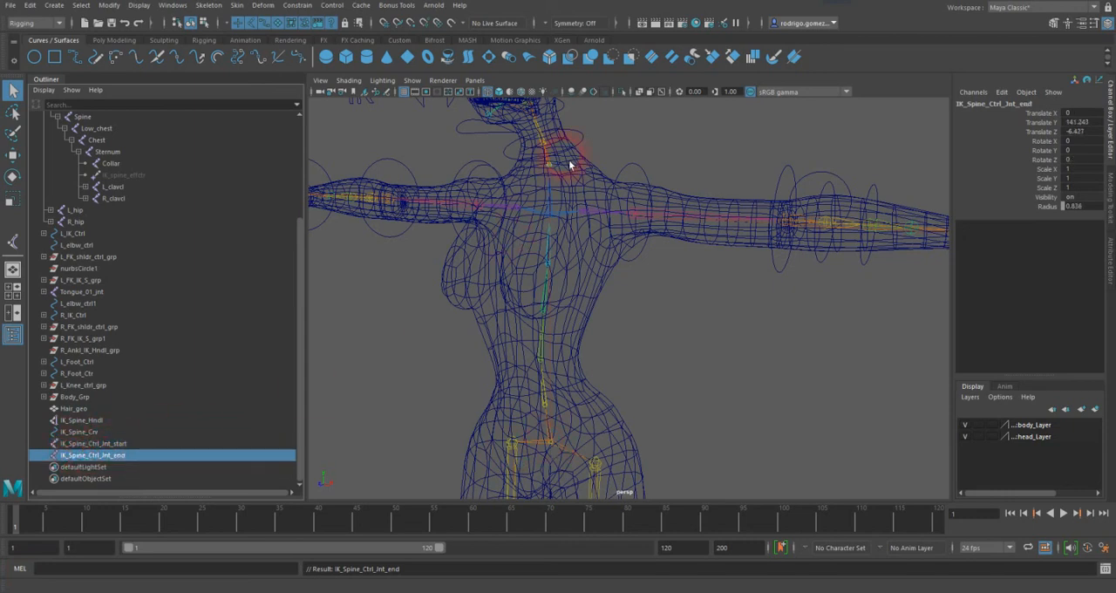
pyautogui.press('f')
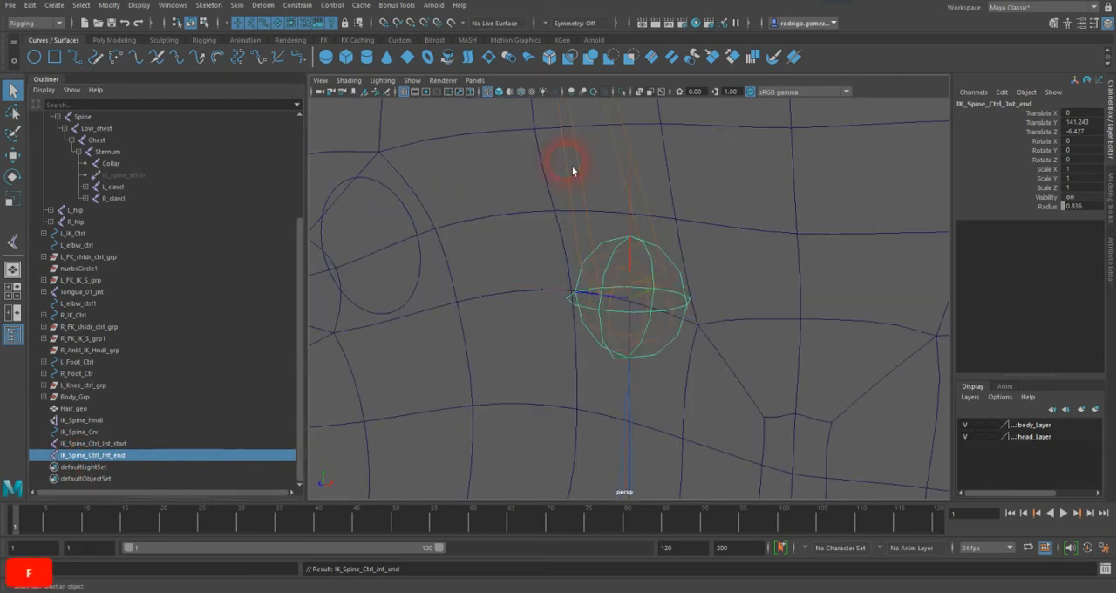
pyautogui.scroll(-12, 676, 312)
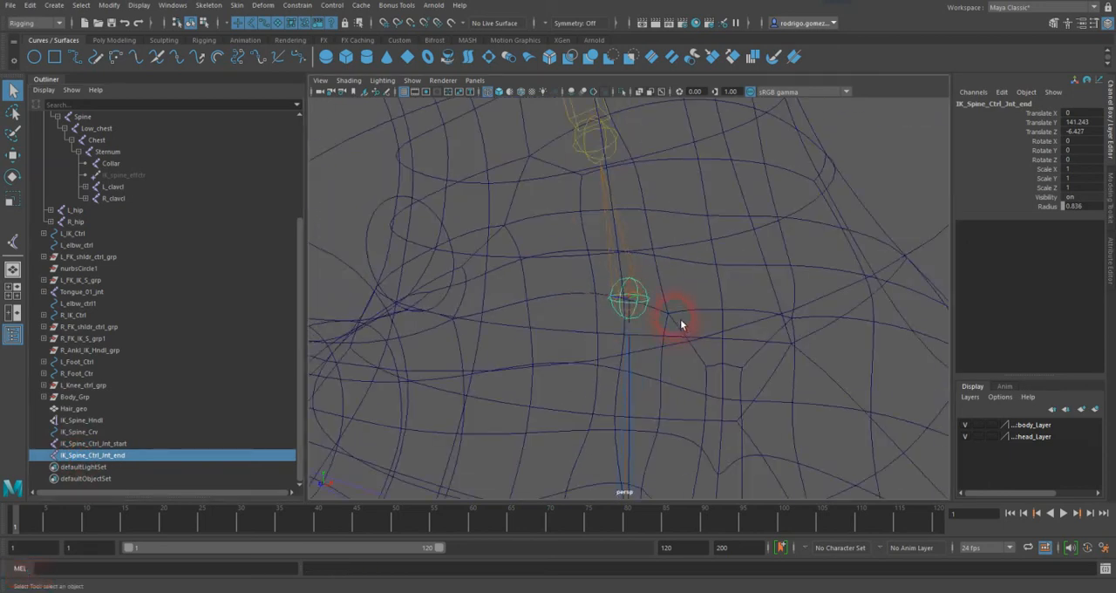
pyautogui.keyDown('alt'); pyautogui.moveTo(681, 362); pyautogui.dragTo(647, 248, button='middle'); pyautogui.keyUp('alt')
pyautogui.keyDown('alt'); pyautogui.moveTo(657, 323); pyautogui.dragTo(643, 278, button='middle'); pyautogui.keyUp('alt')
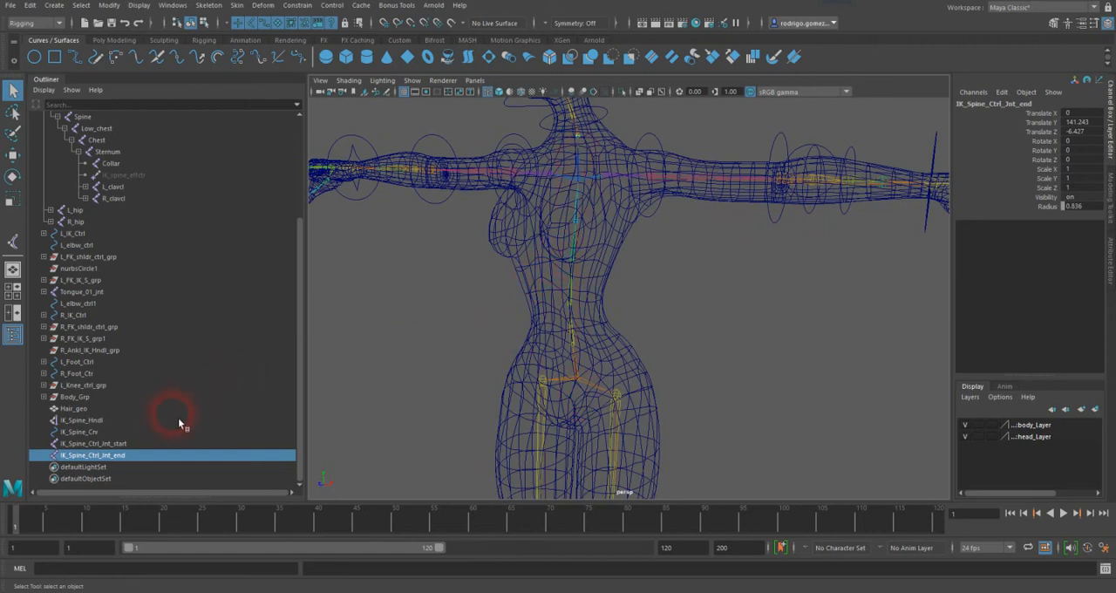
# Step: Bind IK_Spine_Crv to the IK_Spine_Ctrl_Jnt_start and IK_Spine_Ctrl_Jnt_end joints, with Bind to set to Selected joints and max influences 2
pyautogui.click(128, 444)
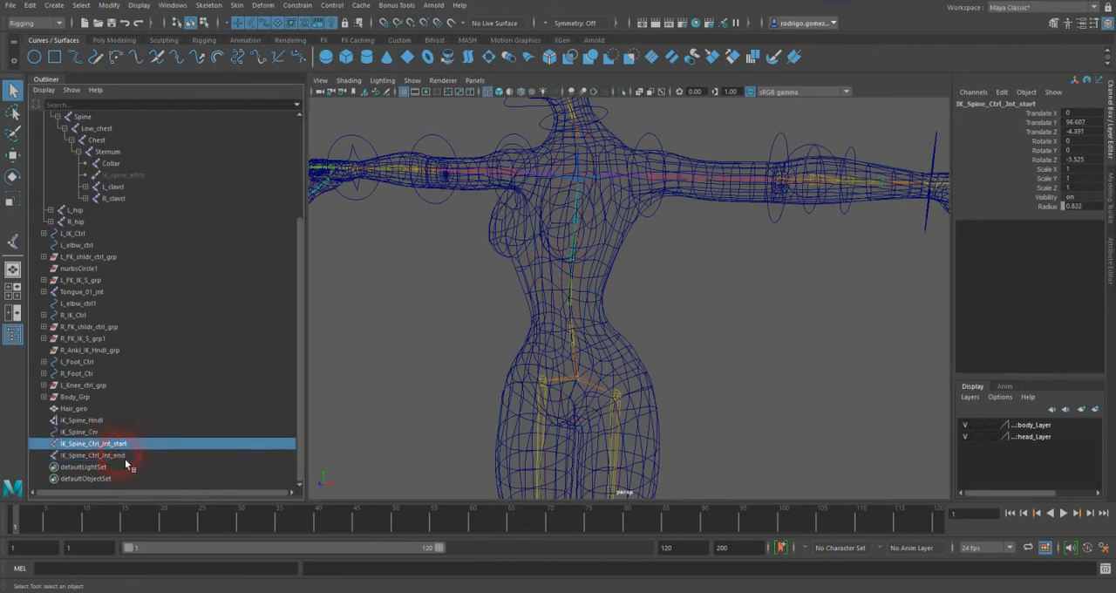
pyautogui.keyDown('ctrl'); pyautogui.click(129, 455); pyautogui.keyUp('ctrl')
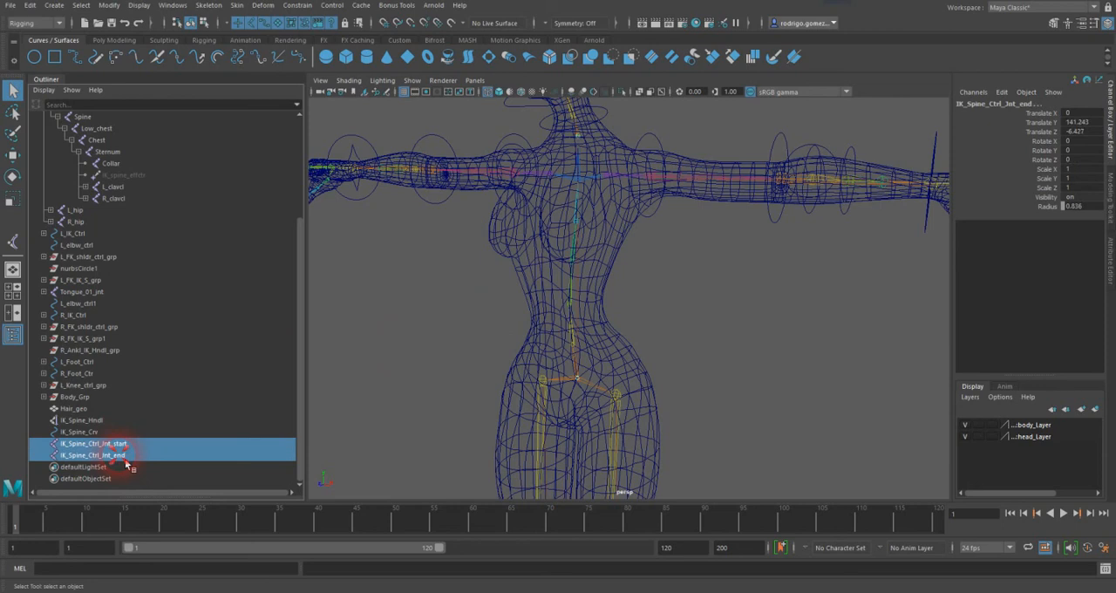
pyautogui.keyDown('ctrl'); pyautogui.click(87, 431); pyautogui.keyUp('ctrl')
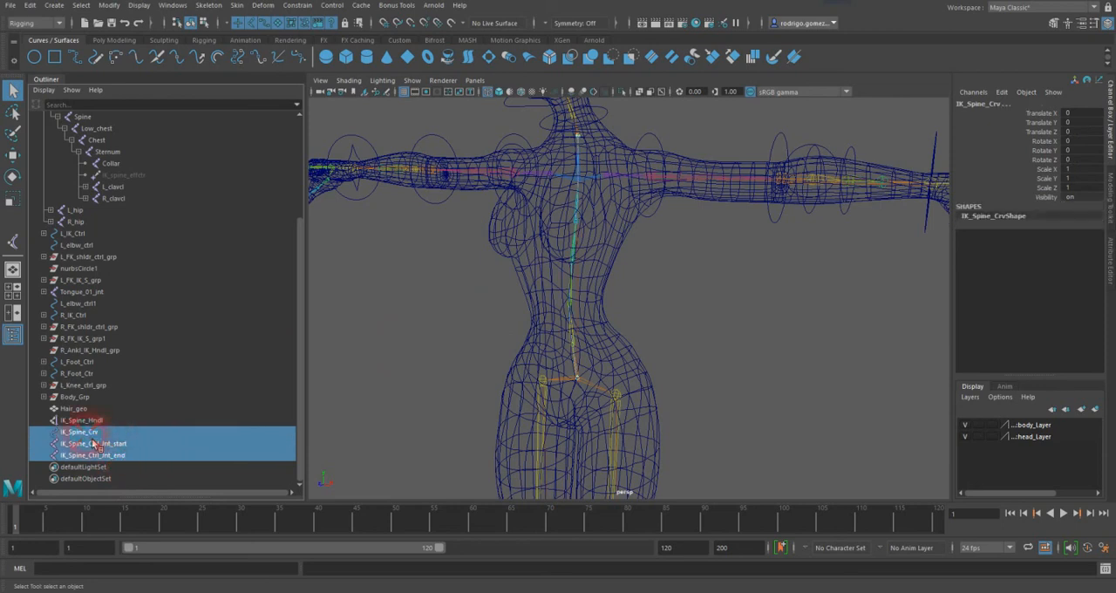
pyautogui.click(236, 5)
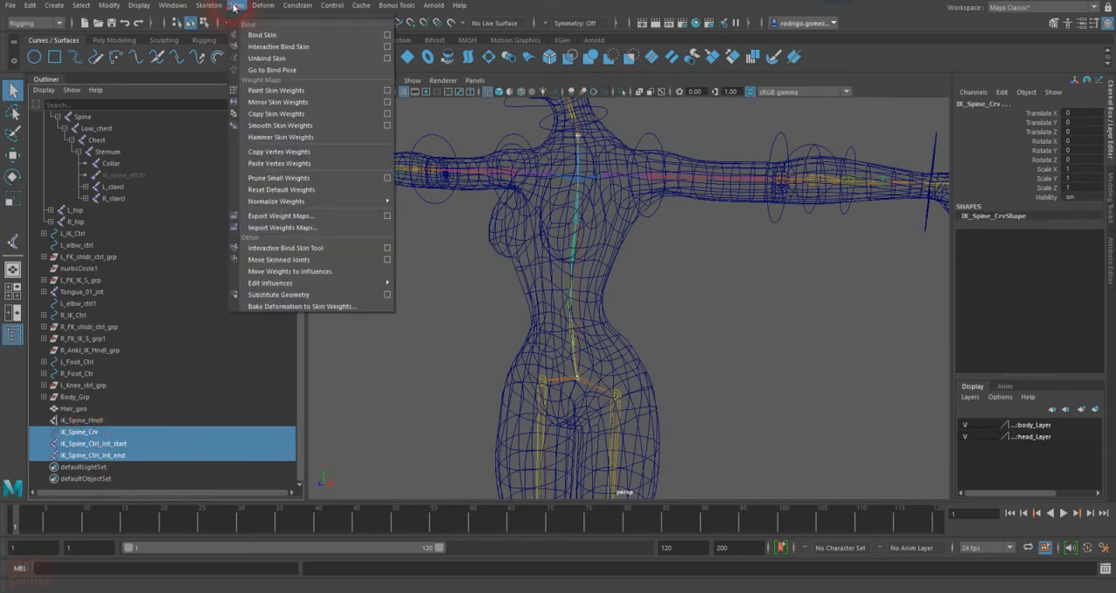
pyautogui.click(388, 35)
pyautogui.click(763, 78)
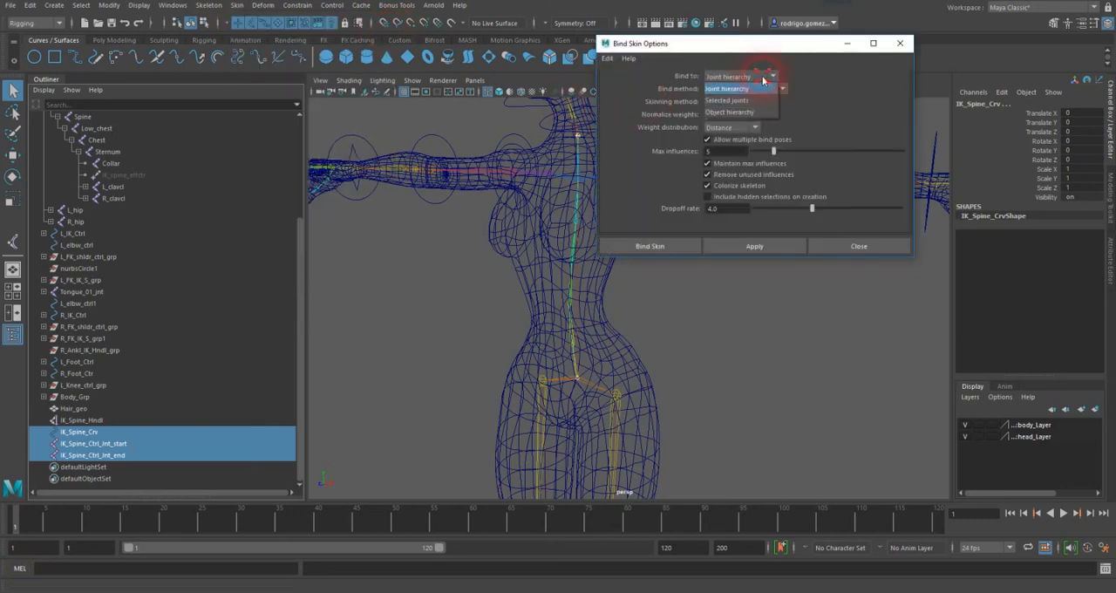
pyautogui.click(755, 100)
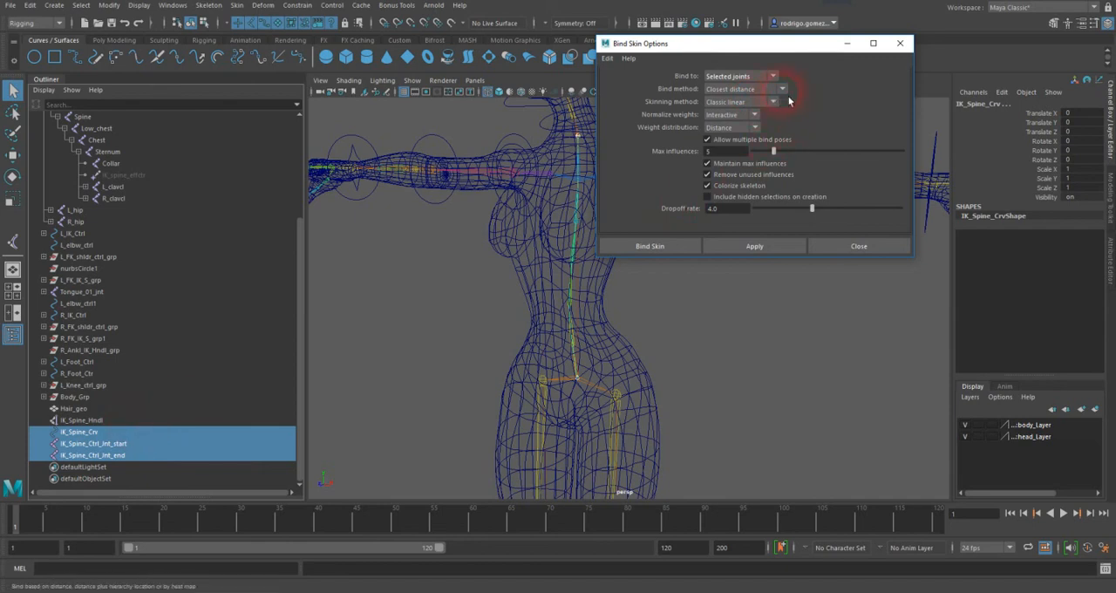
pyautogui.moveTo(722, 155); pyautogui.dragTo(677, 154)
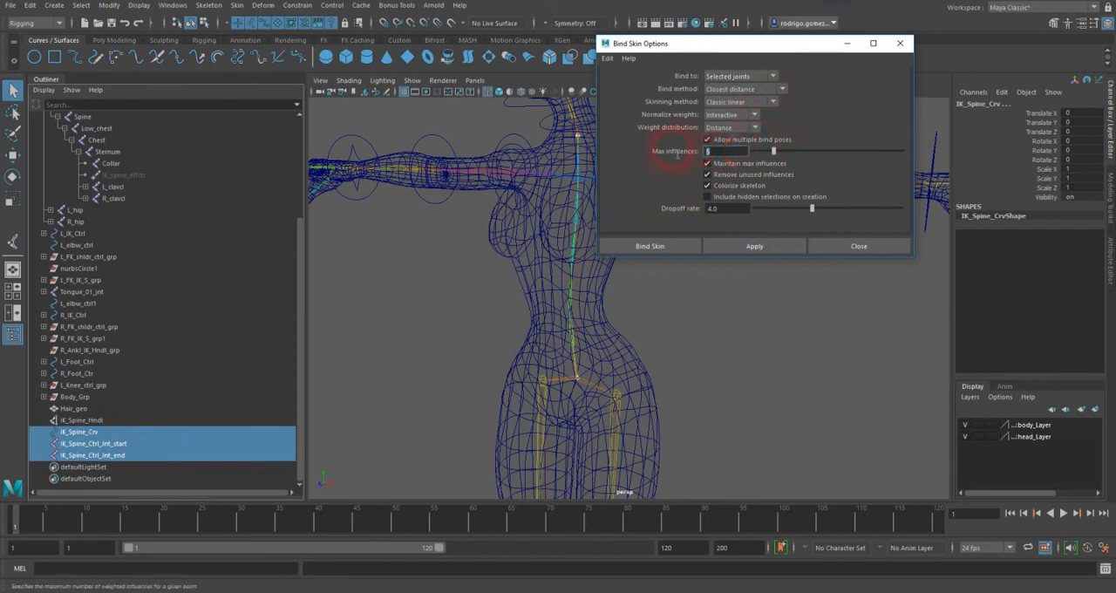
pyautogui.write('2')
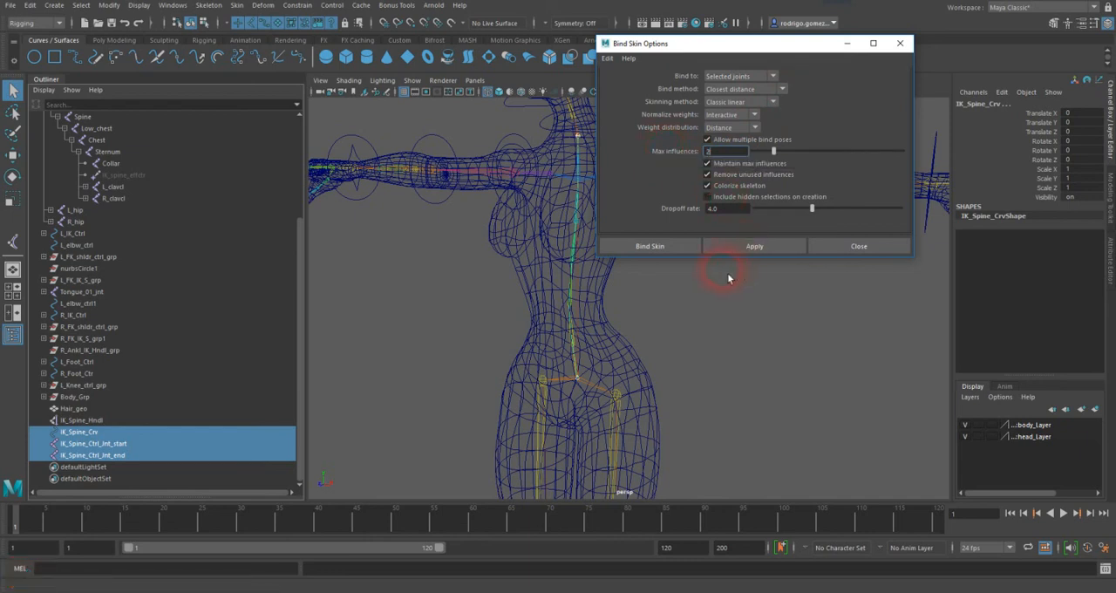
pyautogui.click(677, 248)
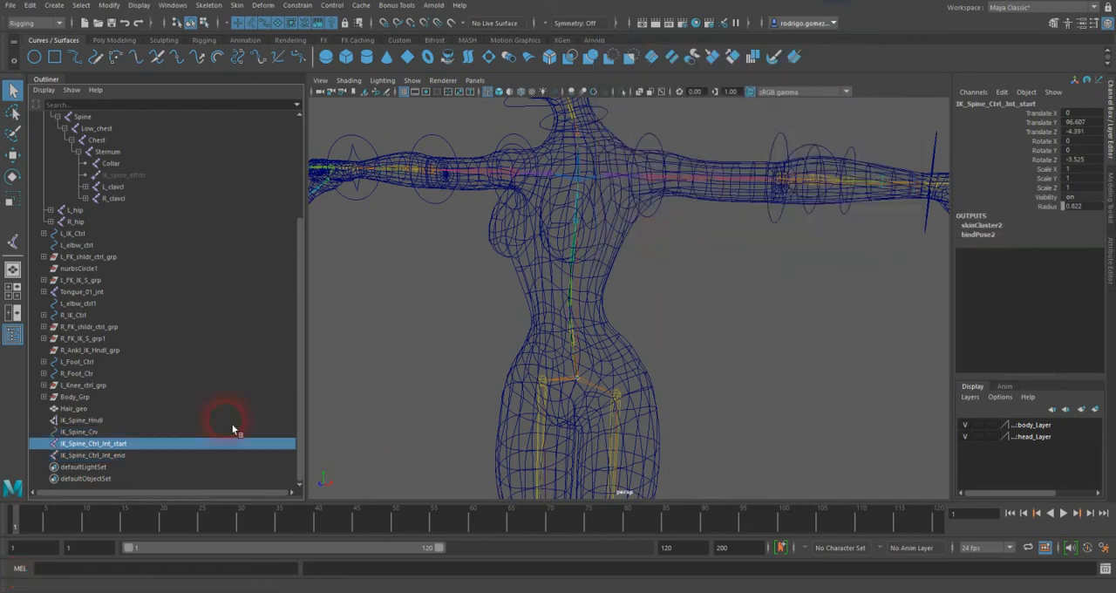
# Step: Test the spine curve's binding by moving the start control joint and the end control joint sideways, undoing each move
pyautogui.click(140, 443)
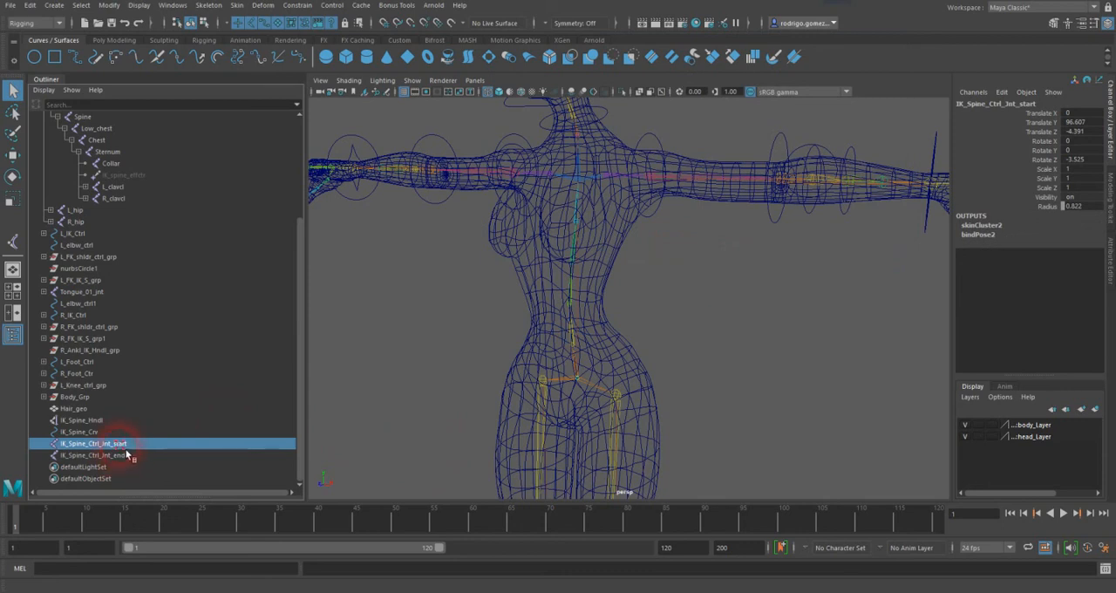
pyautogui.press('w')
pyautogui.moveTo(644, 394); pyautogui.dragTo(672, 392)
pyautogui.hotkey('ctrl', 'z')
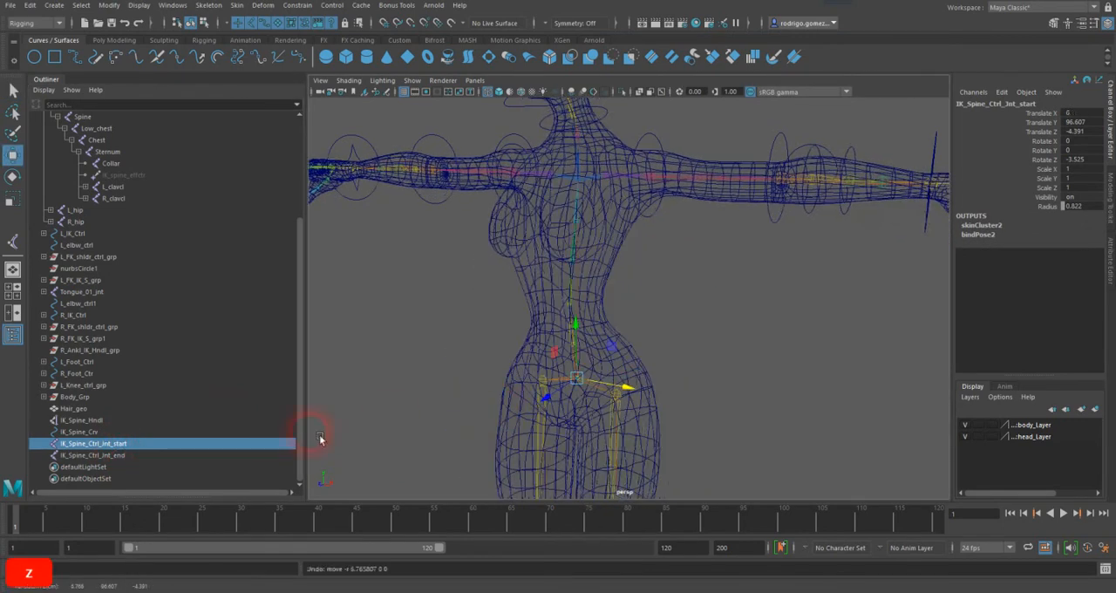
pyautogui.click(127, 454)
pyautogui.moveTo(637, 138); pyautogui.dragTo(637, 148)
pyautogui.hotkey('ctrl', 'z')
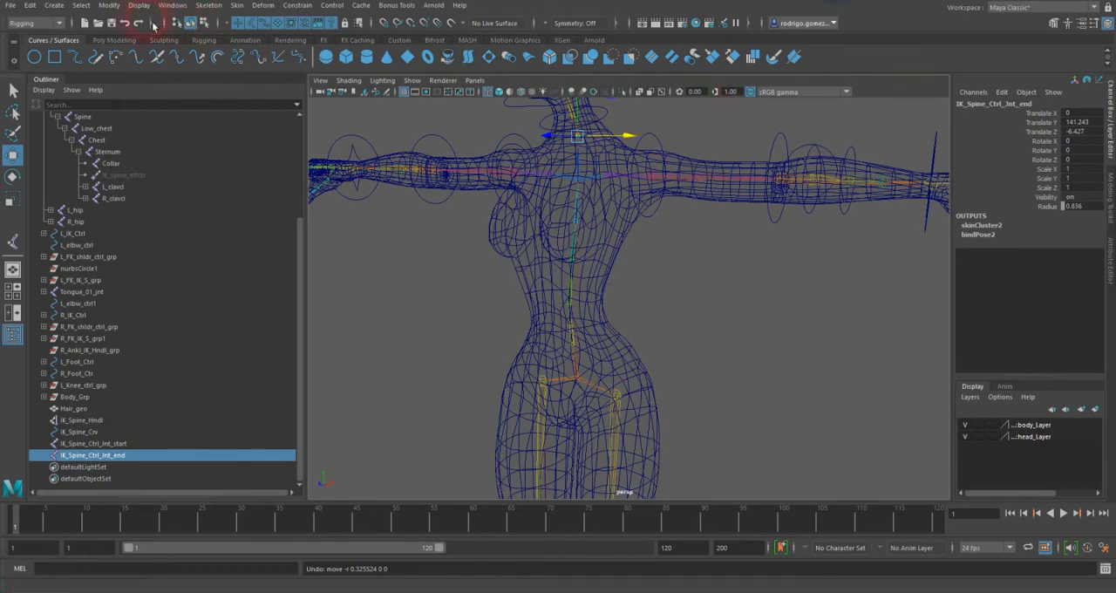
# Step: Save the rig scene with the bound spine control joints
pyautogui.click(7, 6)
pyautogui.click(52, 76)
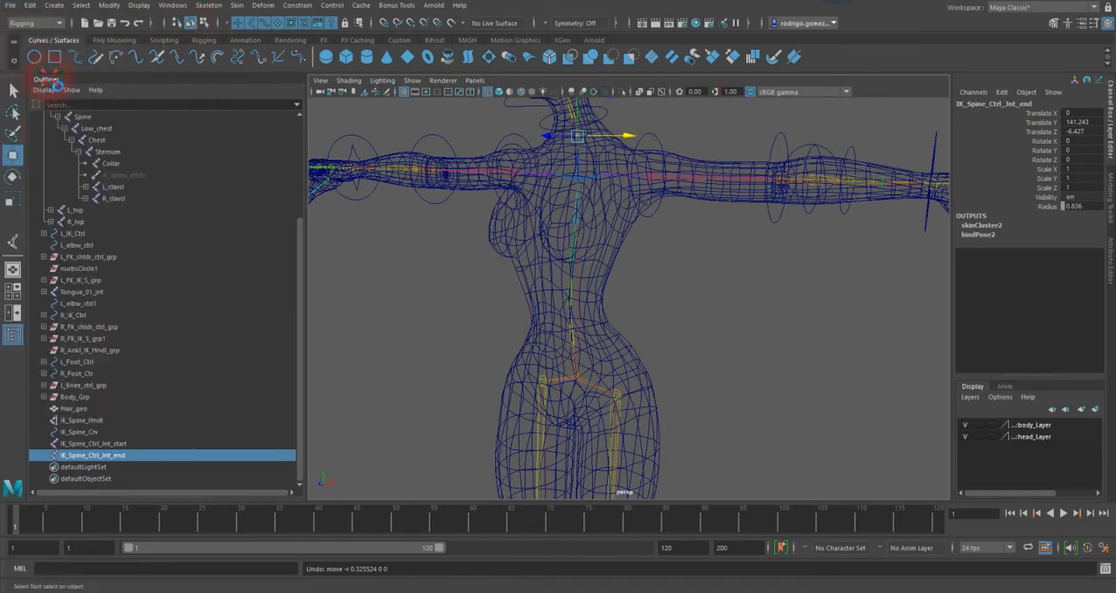
pyautogui.click(532, 305)
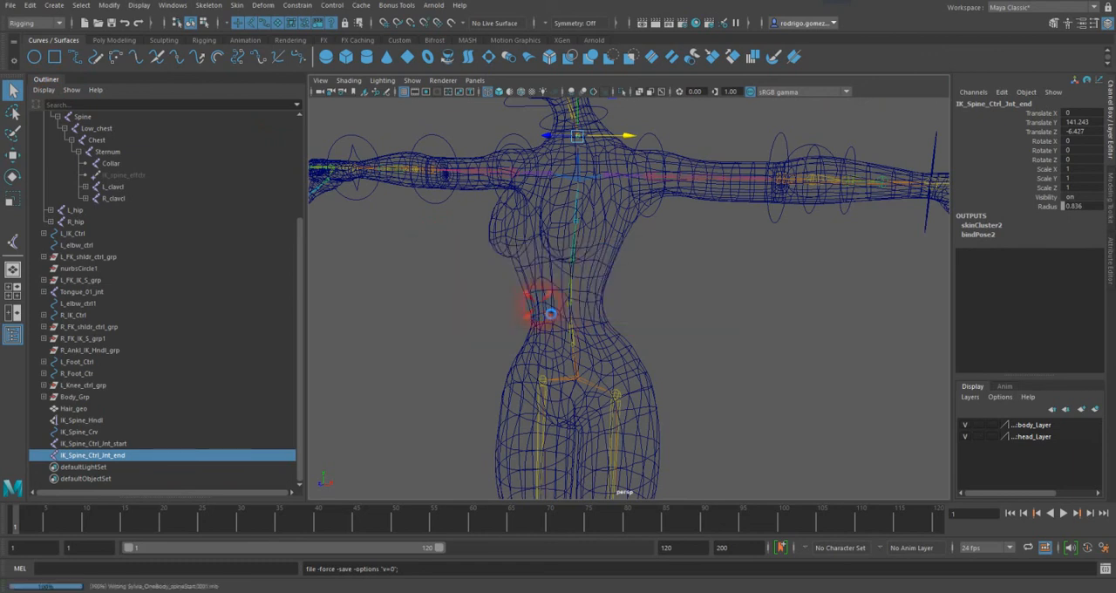